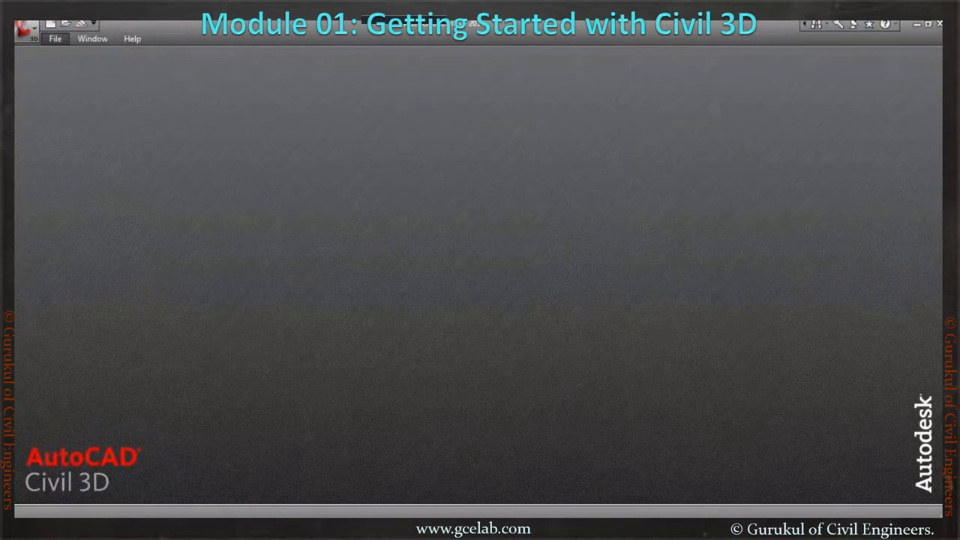
- Save the new drawing as Drawing-1 in the C3D Training folder, with file type AutoCAD 2010 Drawing (*.dwg)
click(27, 30)
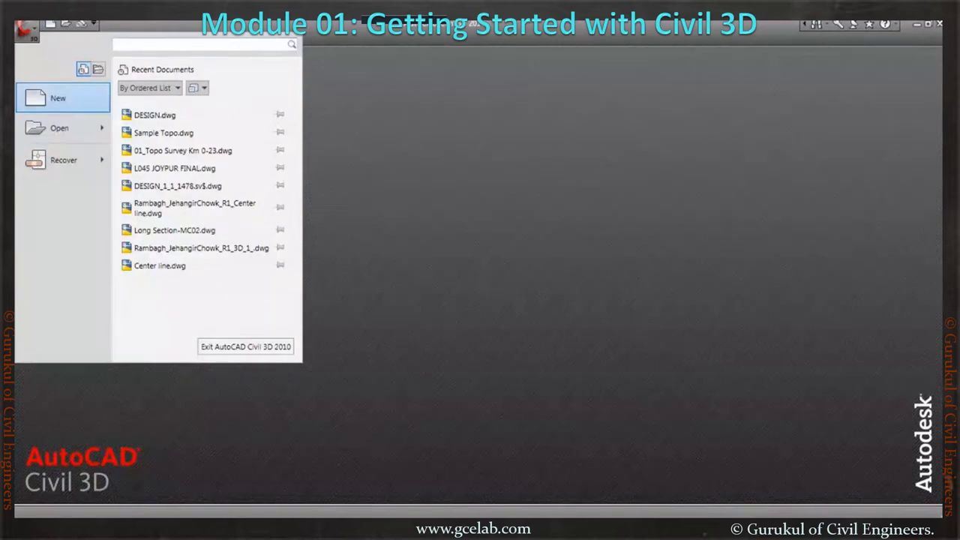
key(Escape)
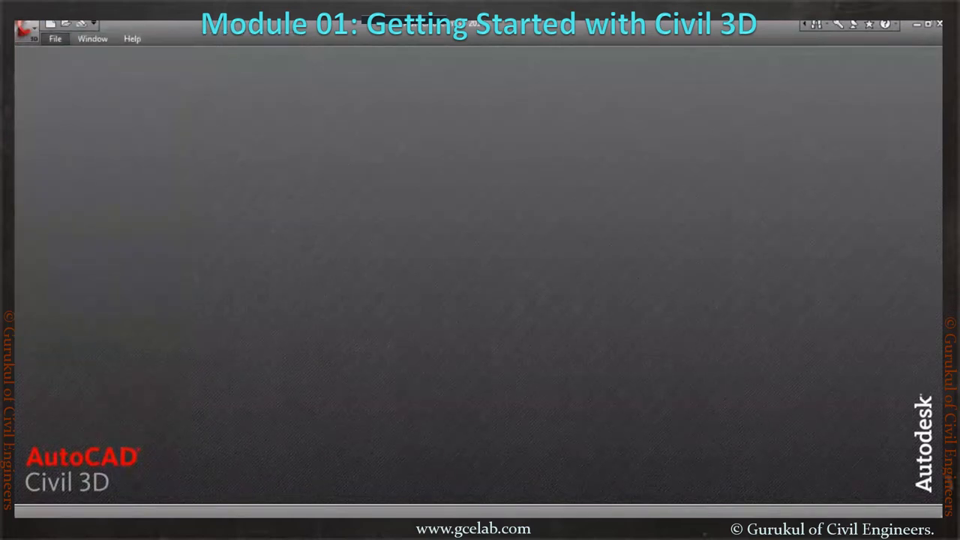
click(55, 38)
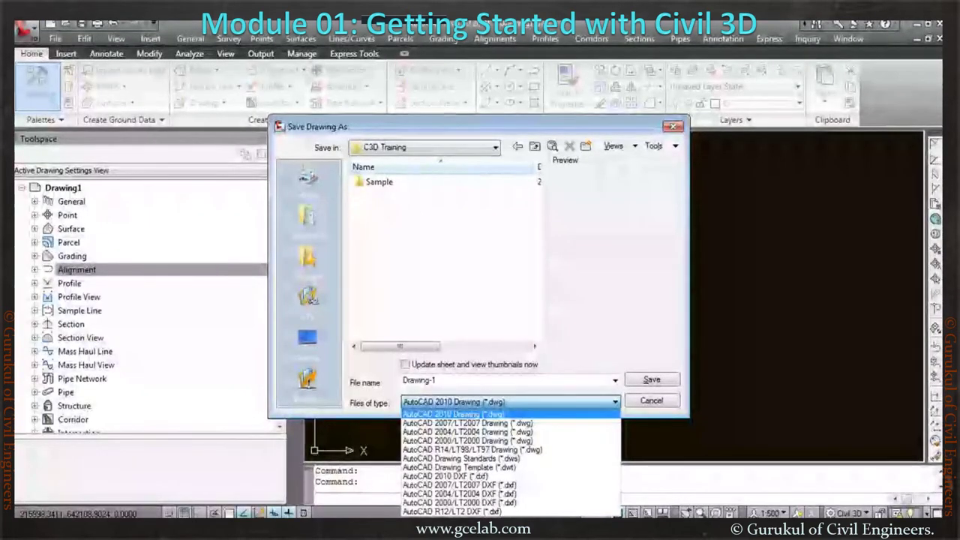
key(Escape)
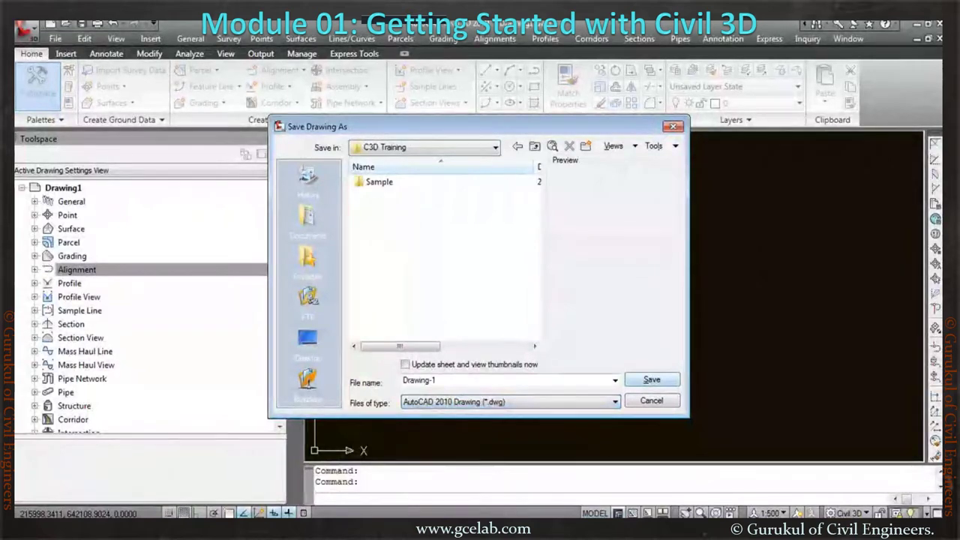
key(Return)
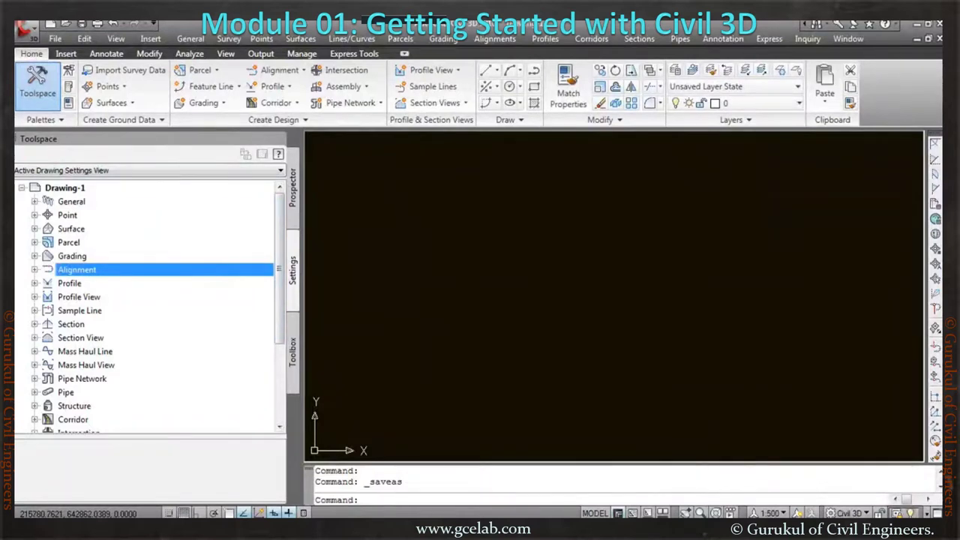
right_click(74, 188)
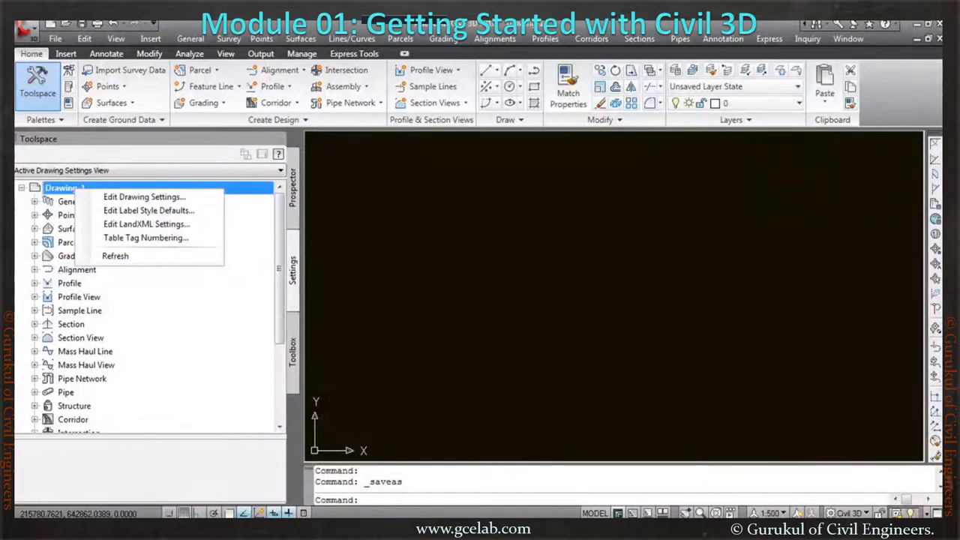
click(330, 221)
click(330, 220)
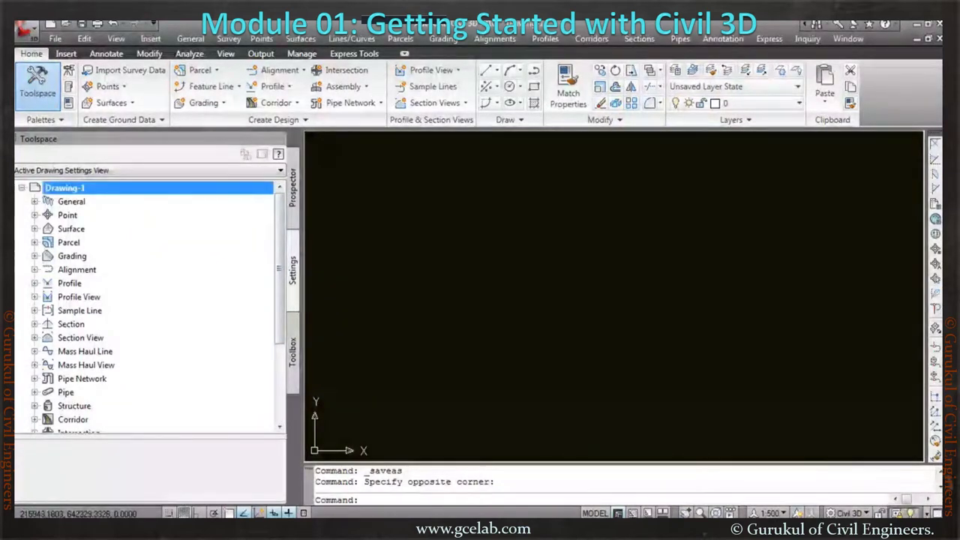
- Open the drawing settings of Drawing-1 and review its Object Layers, Abbreviations and Ambient Settings
right_click(86, 192)
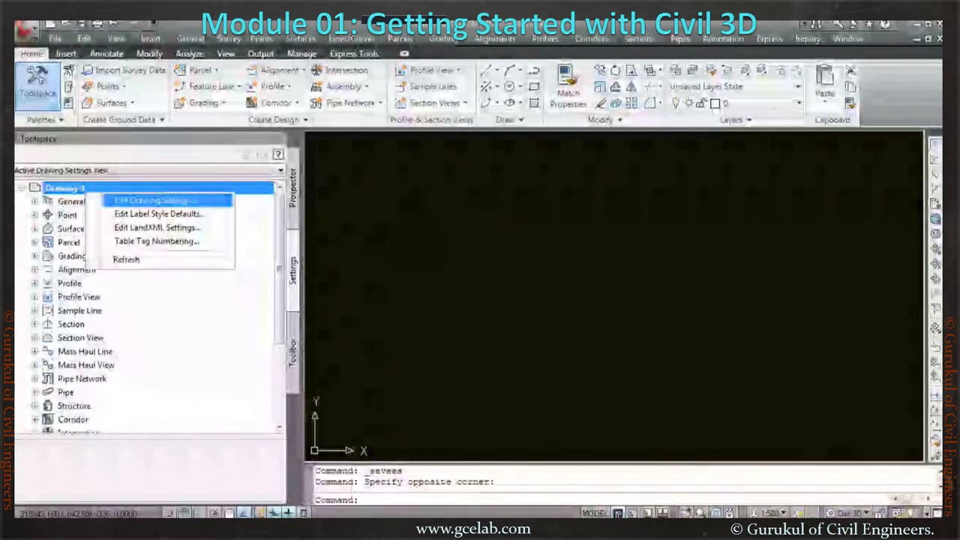
click(154, 200)
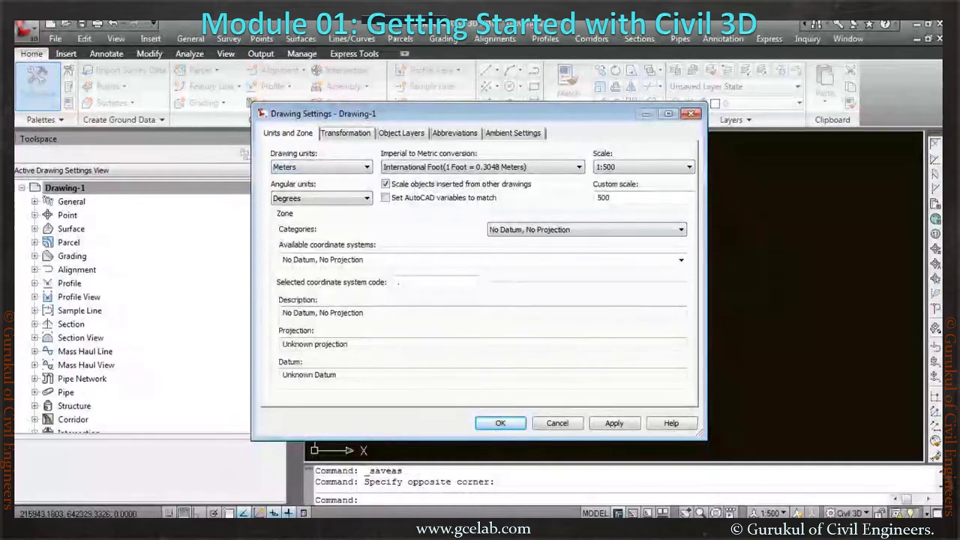
key(ctrl+Tab)
key(ctrl+Tab)
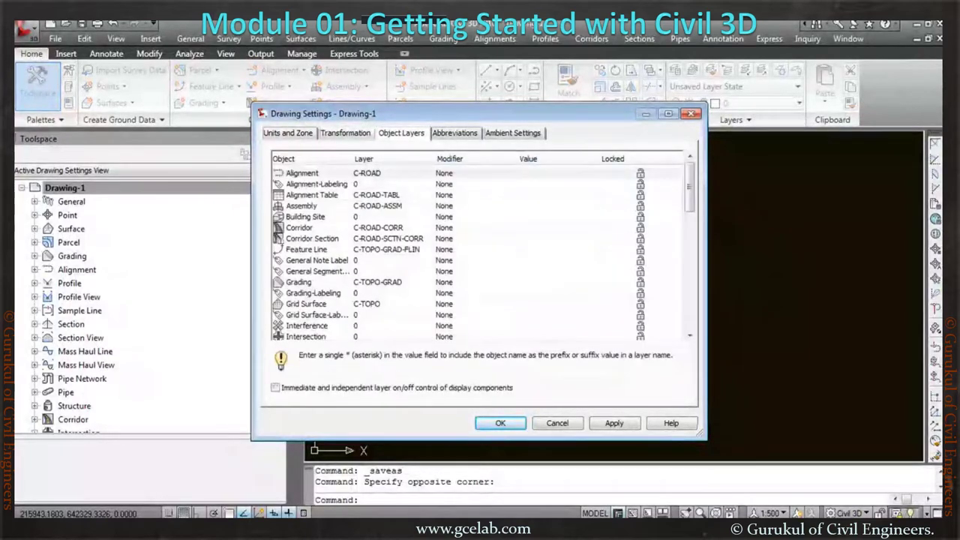
key(ctrl+Tab)
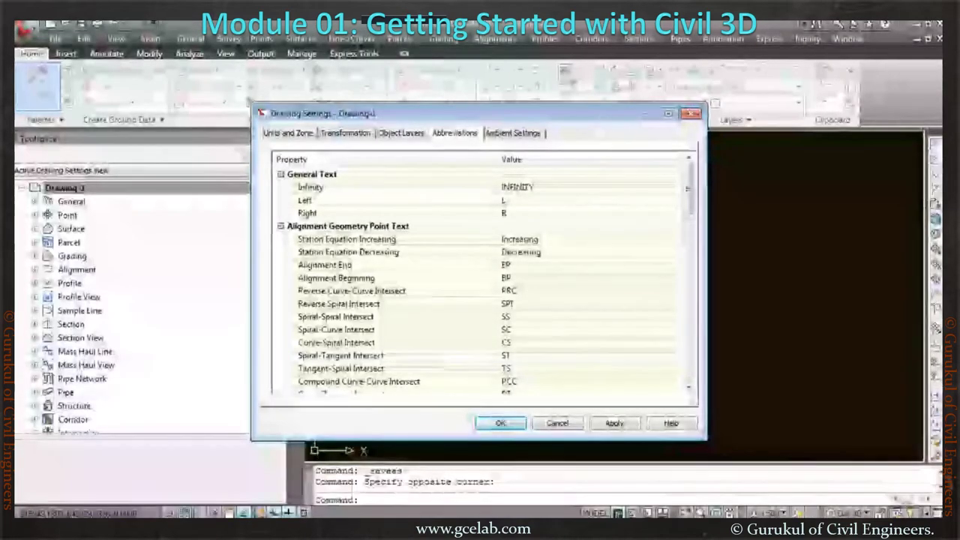
key(ctrl+Tab)
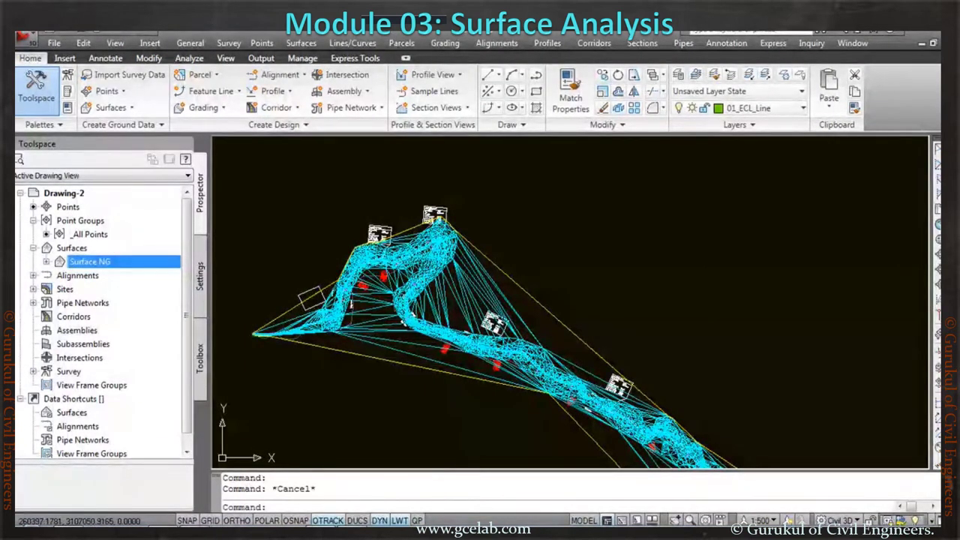
- Open the properties of Surface NG and review its Definition, Analysis and Statistics
right_click(103, 261)
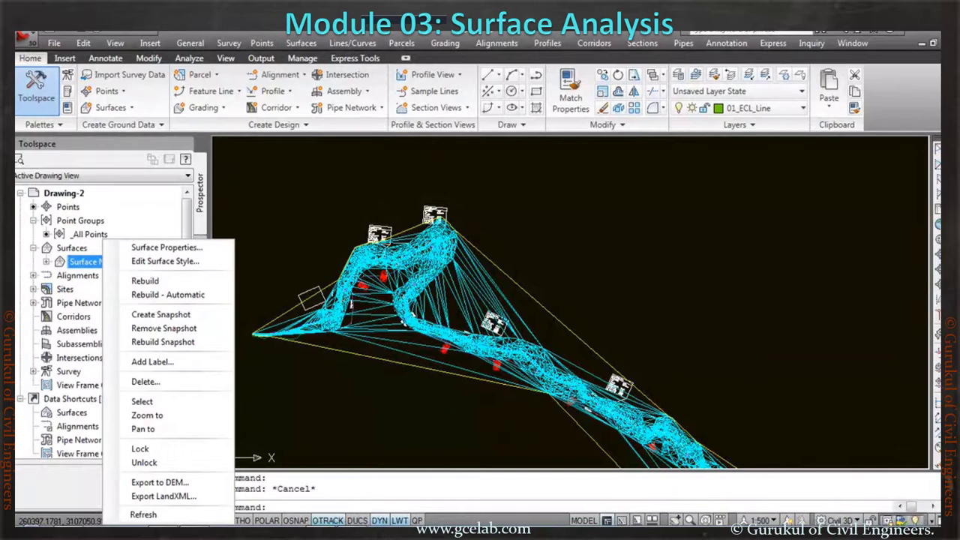
click(166, 247)
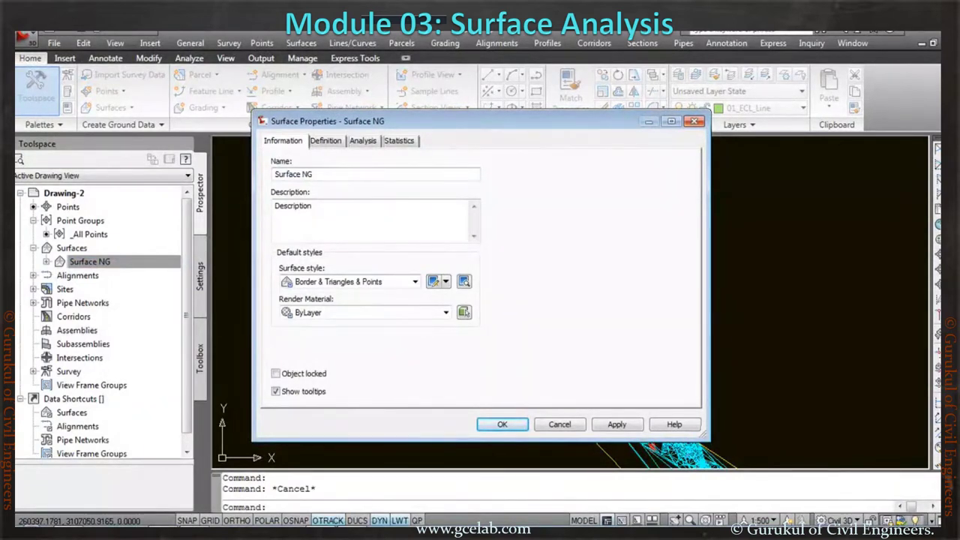
click(326, 140)
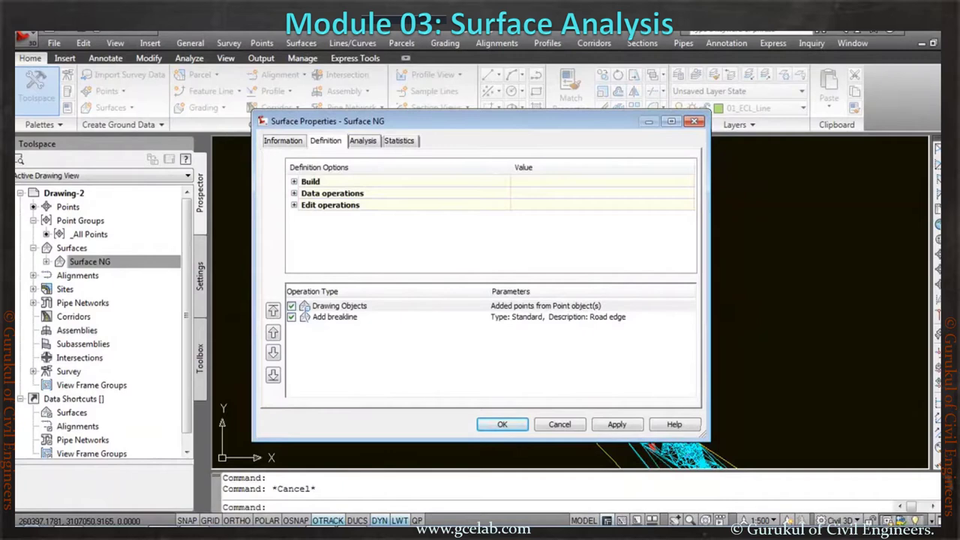
key(ctrl+Tab)
key(ctrl+Tab)
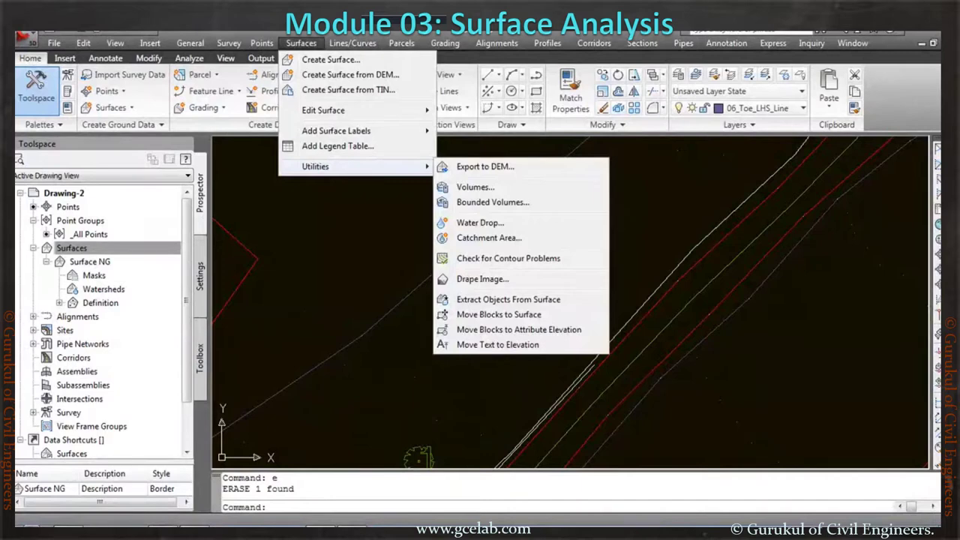
- Add one spot elevation surface label to Surface NG in the open ground between the road and the red line
key(Right)
key(Right)
key(Right)
key(Right)
key(Right)
key(Right)
key(Right)
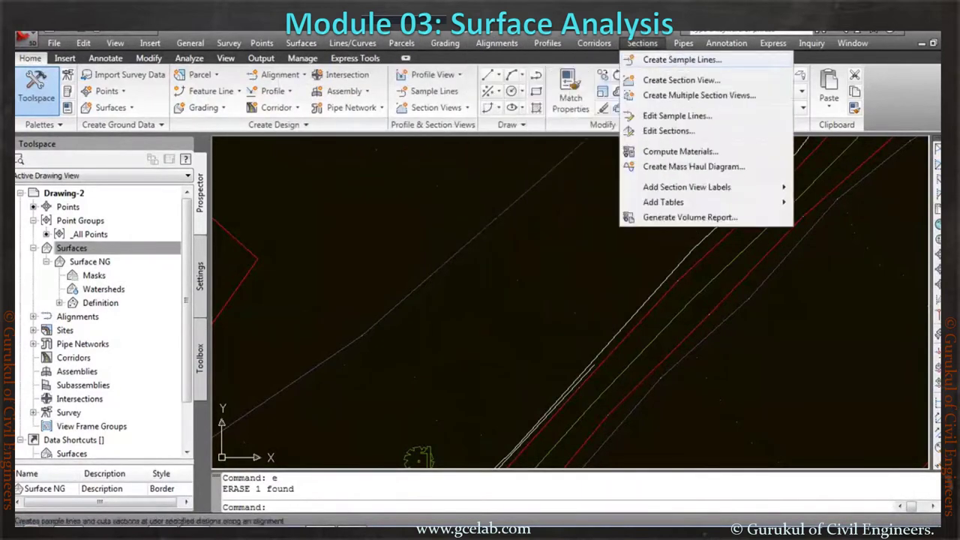
key(Right)
key(Right)
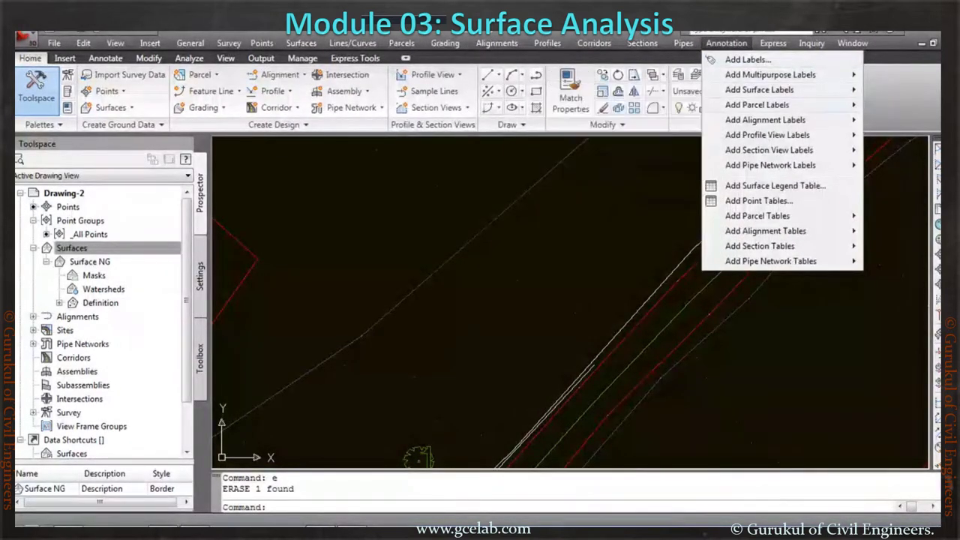
mouse_move(759, 89)
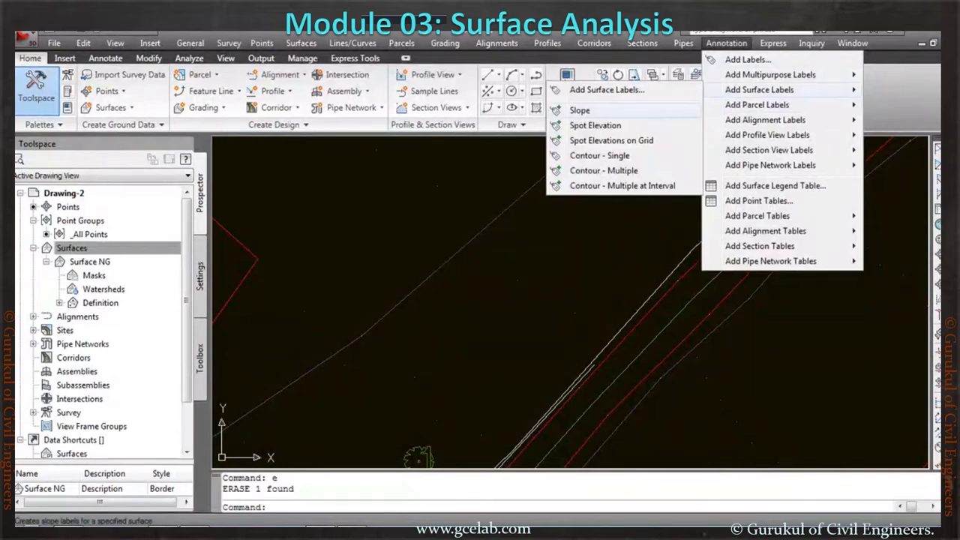
key(Down)
key(Return)
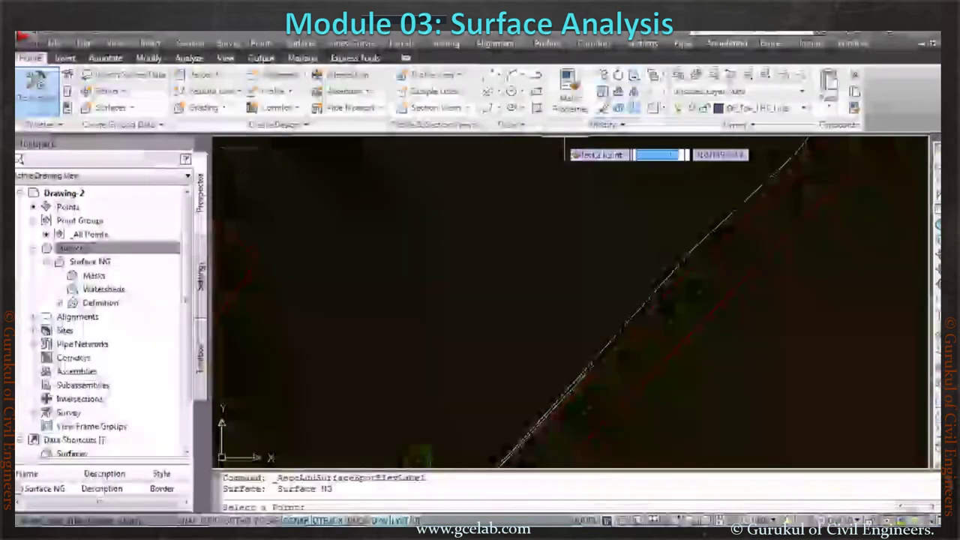
middle_drag(538, 290, 422, 142)
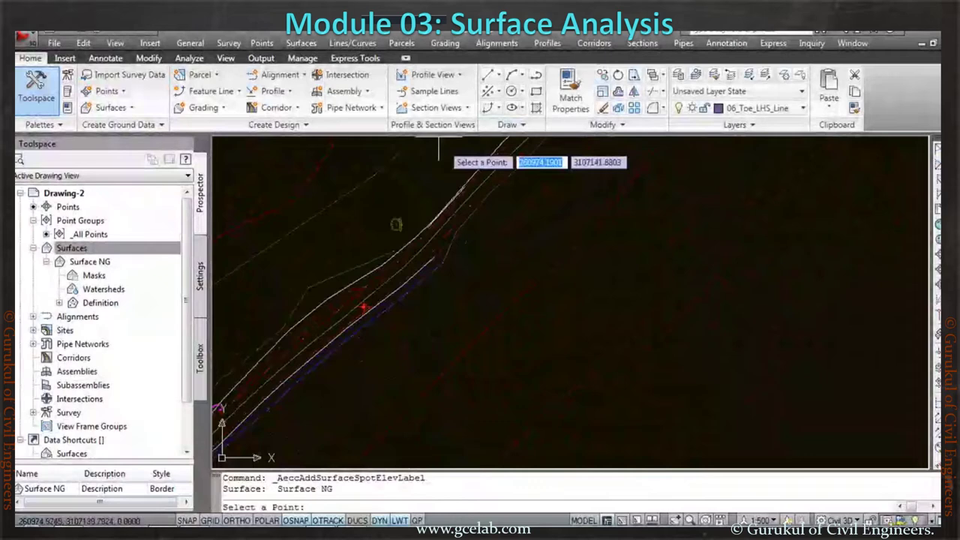
click(510, 252)
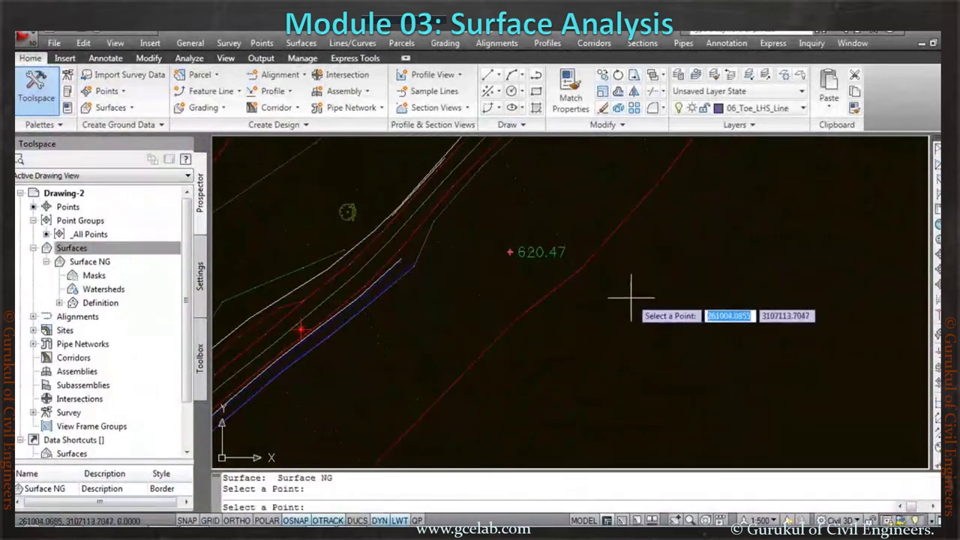
key(Return)
- Move the spot elevation label closer to the road, just below the blue line
scroll(517, 259, up, 3)
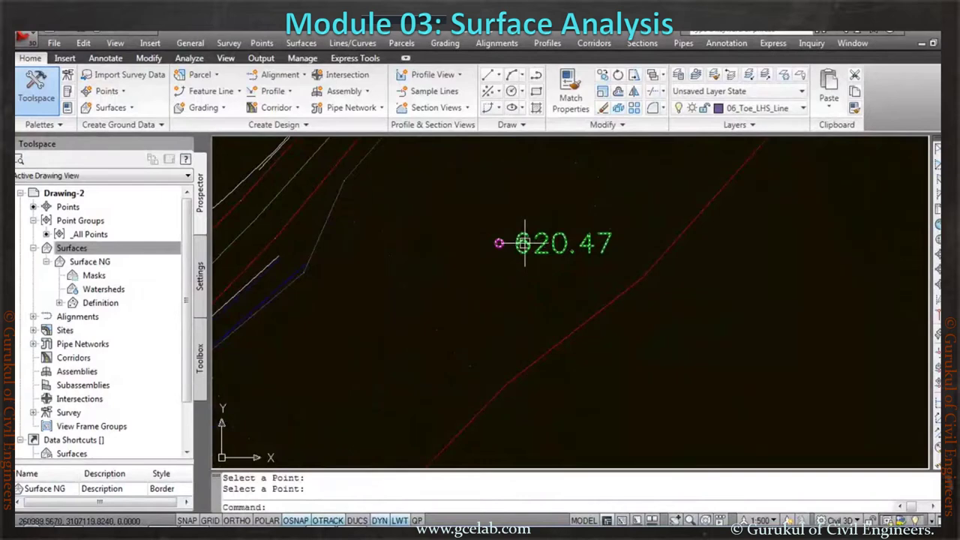
click(528, 247)
text(m)
key(Return)
click(609, 341)
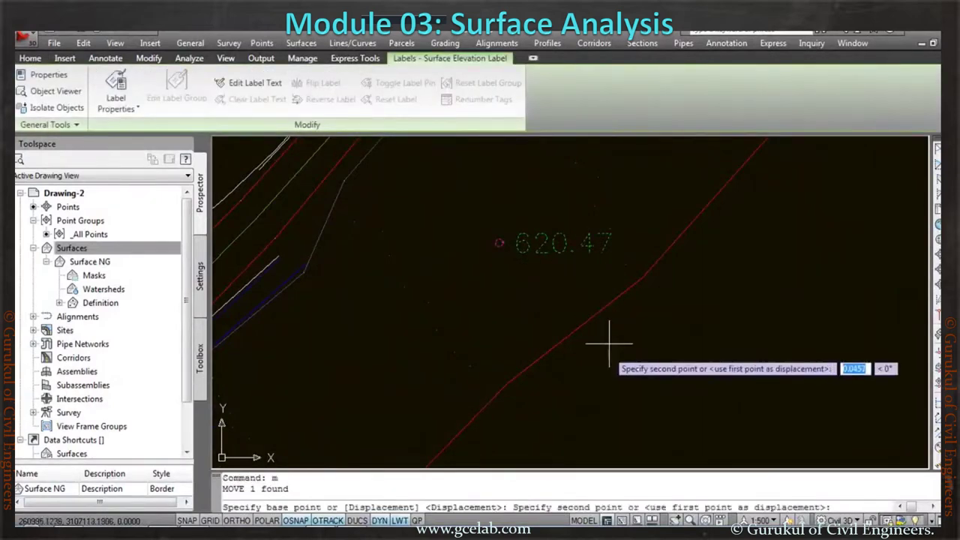
click(445, 420)
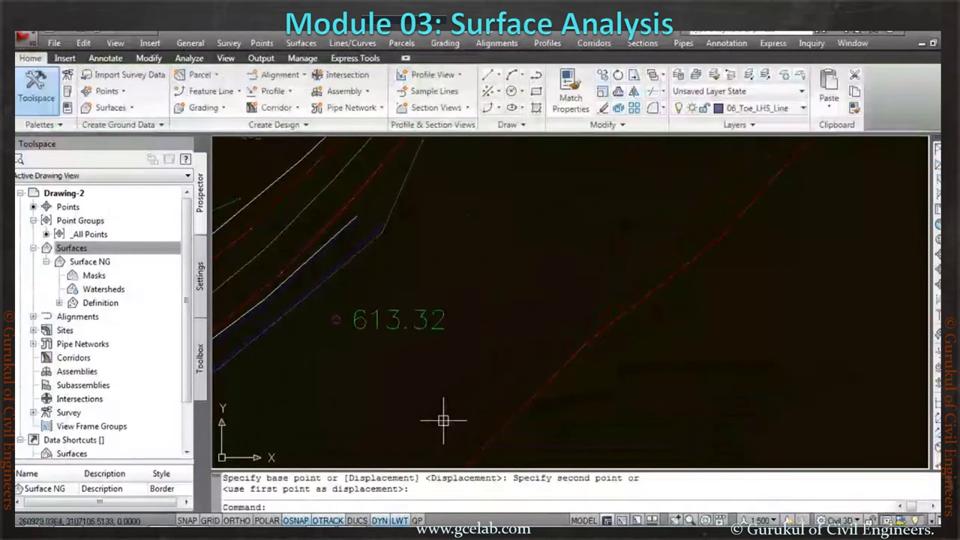
- Move the spot elevation label across the road to the open ground beside the red outline, west of the 3+500 mark
click(369, 323)
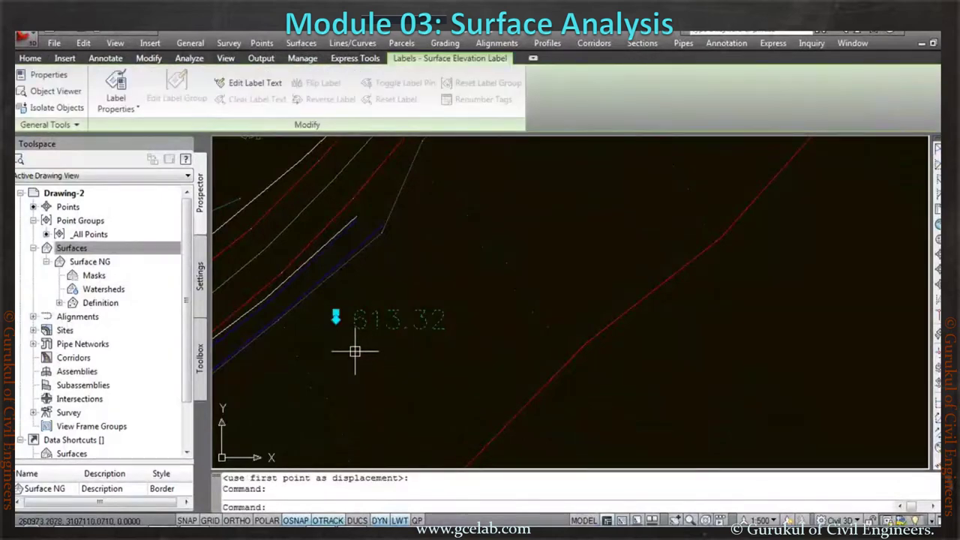
text(m)
key(Return)
click(355, 351)
scroll(440, 278, down, 3)
middle_drag(431, 208, 447, 320)
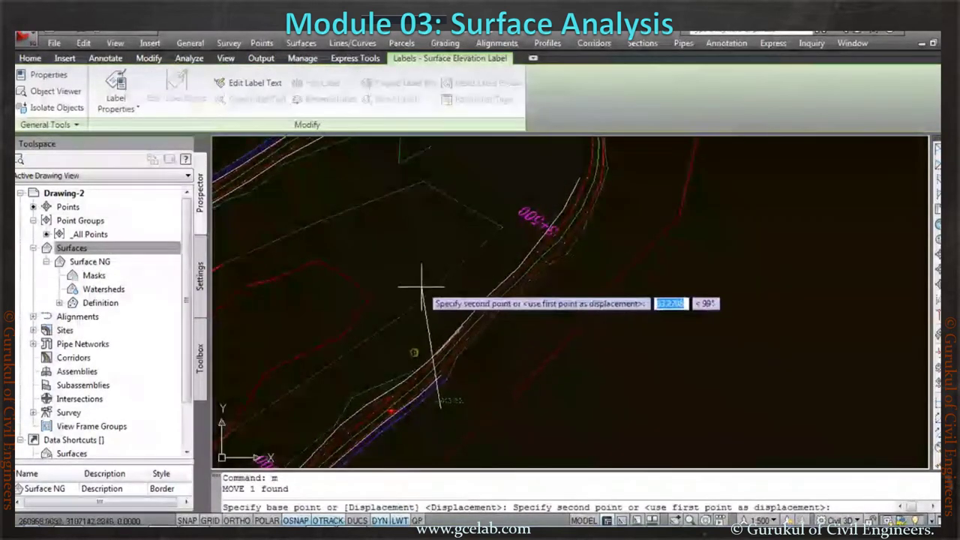
scroll(424, 259, up, 2)
click(324, 274)
- Move the spot elevation label from beside the red outline to a point inside it
scroll(318, 259, up, 2)
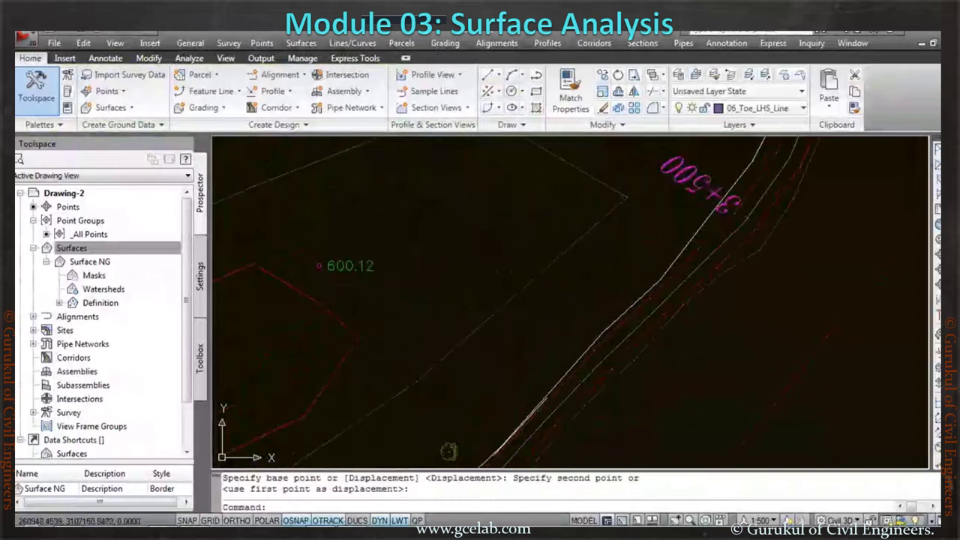
scroll(360, 278, up, 3)
click(360, 278)
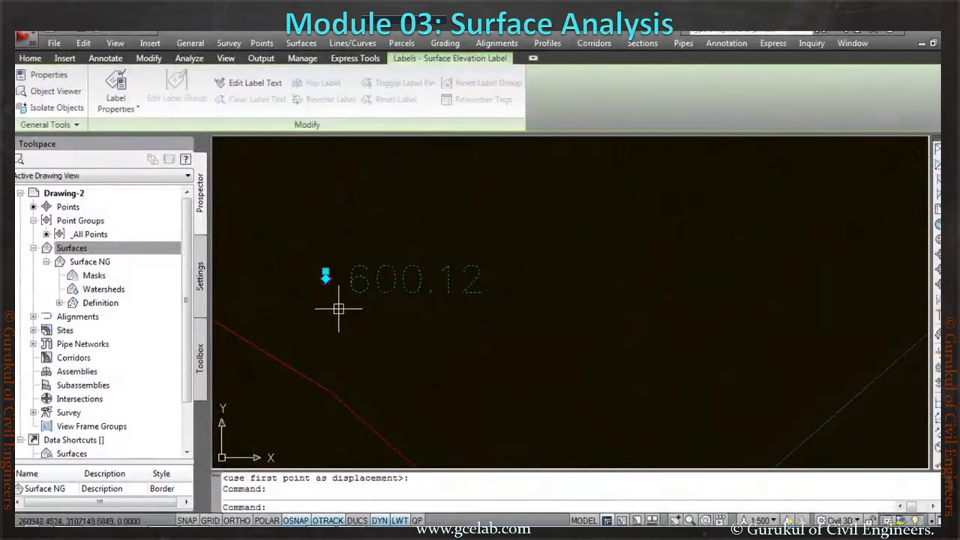
text(m)
key(Return)
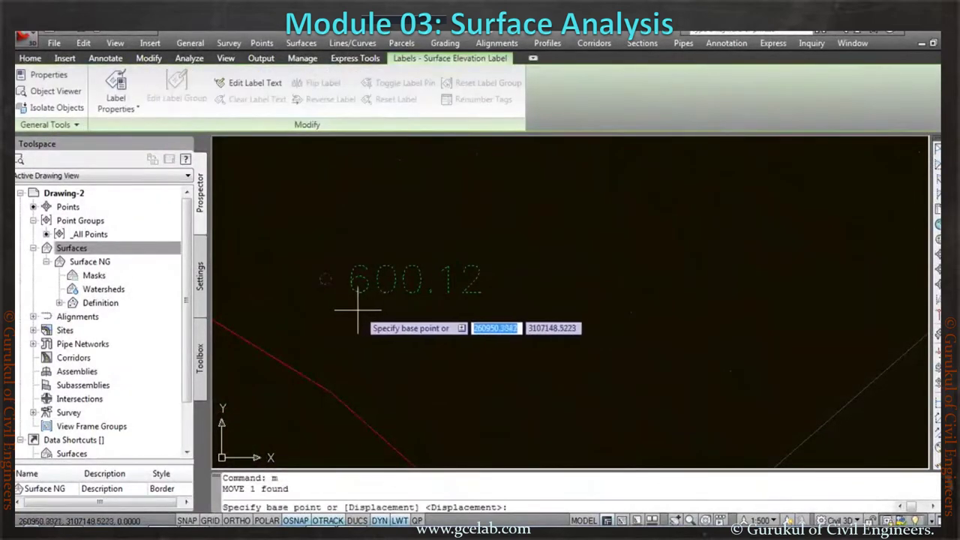
click(399, 317)
scroll(405, 315, down, 5)
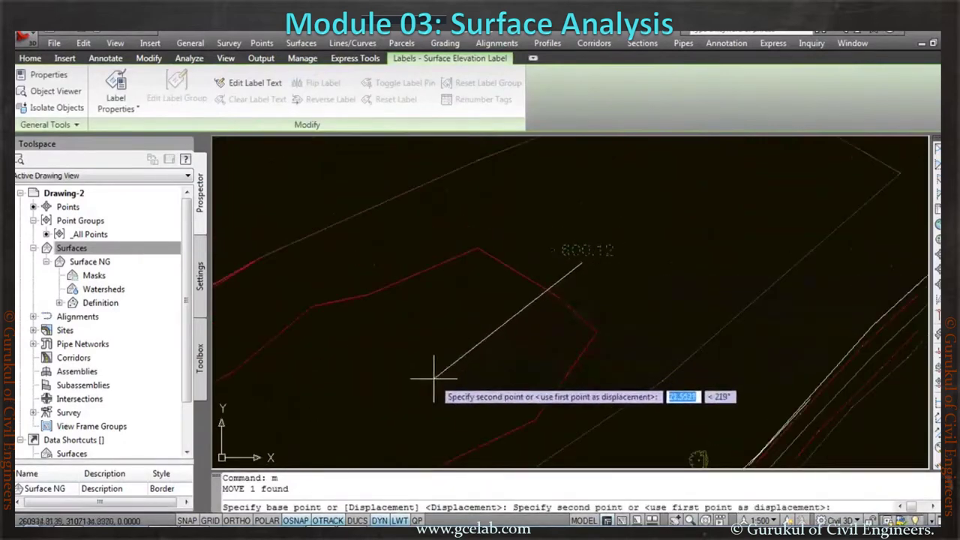
click(406, 395)
- Move the spot elevation label back out of the red outline, to just outside its upper peak
click(400, 365)
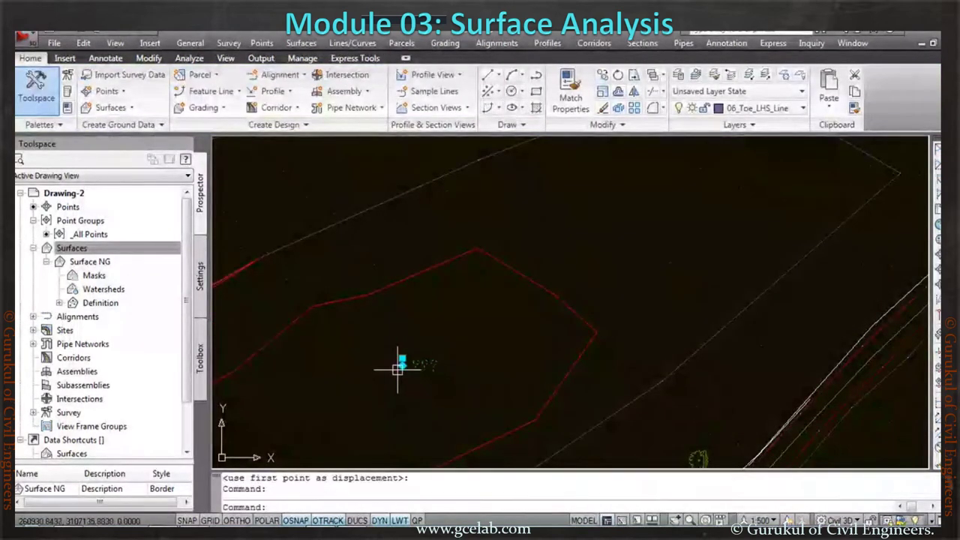
scroll(433, 354, down, 3)
scroll(364, 396, up, 4)
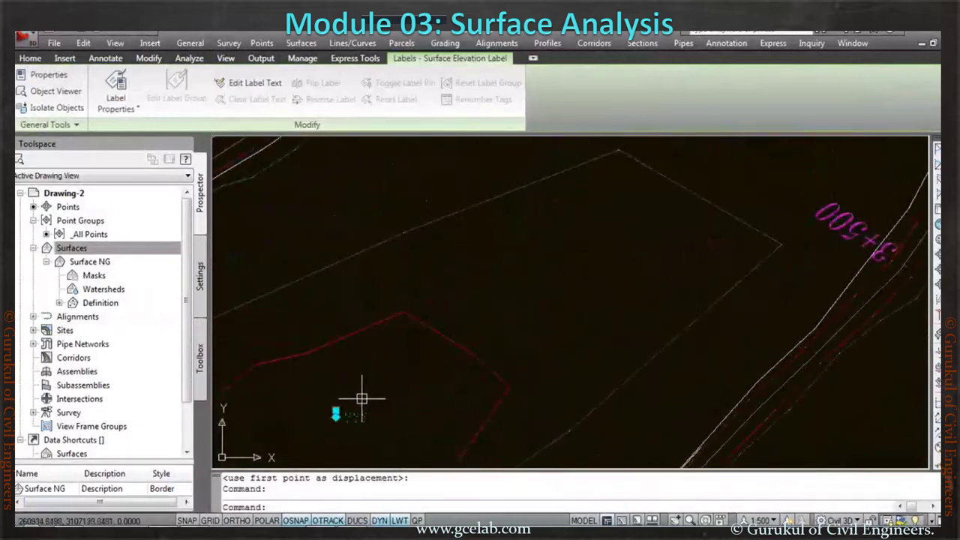
text(m)
key(Return)
click(481, 360)
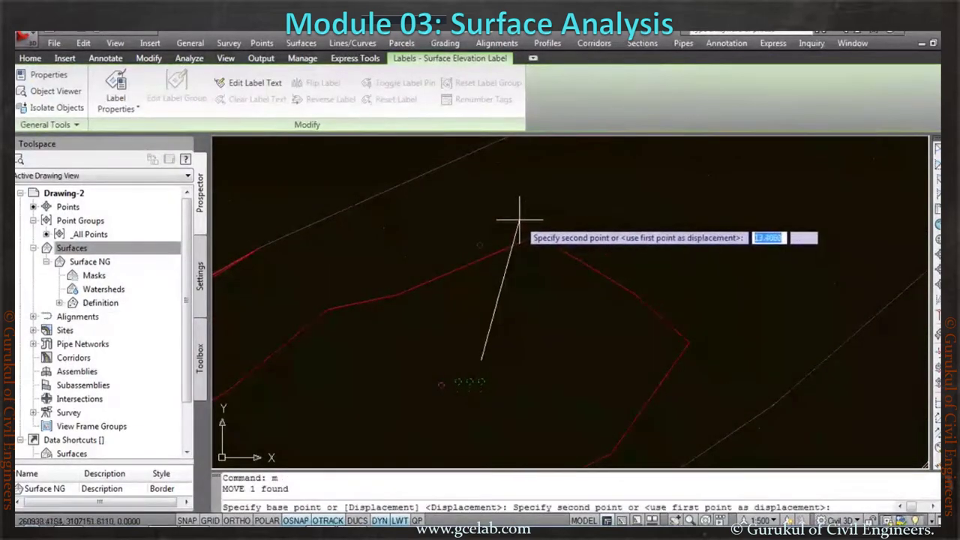
click(518, 221)
- Erase the spot elevation label just outside the red outline's upper peak
scroll(498, 247, up, 6)
click(477, 247)
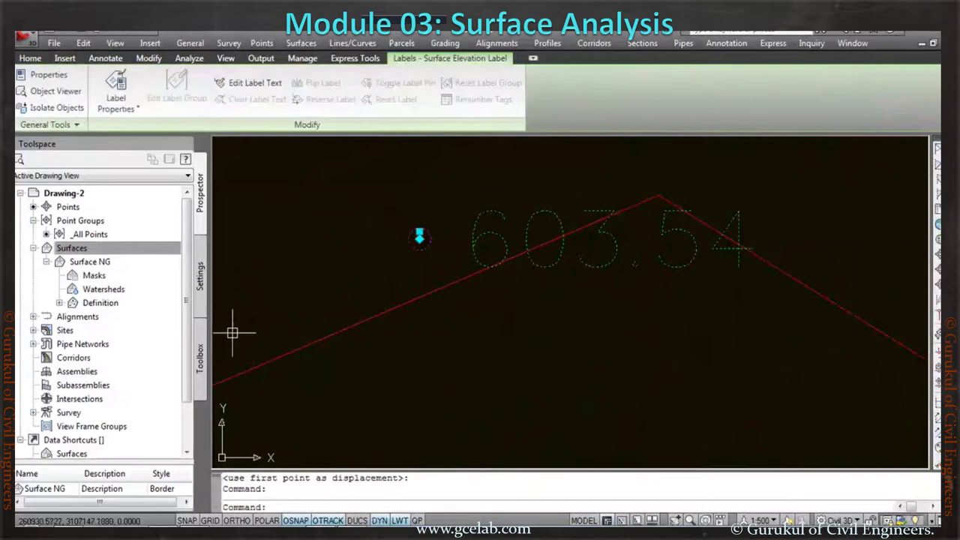
text(e)
key(Return)
scroll(328, 295, down, 10)
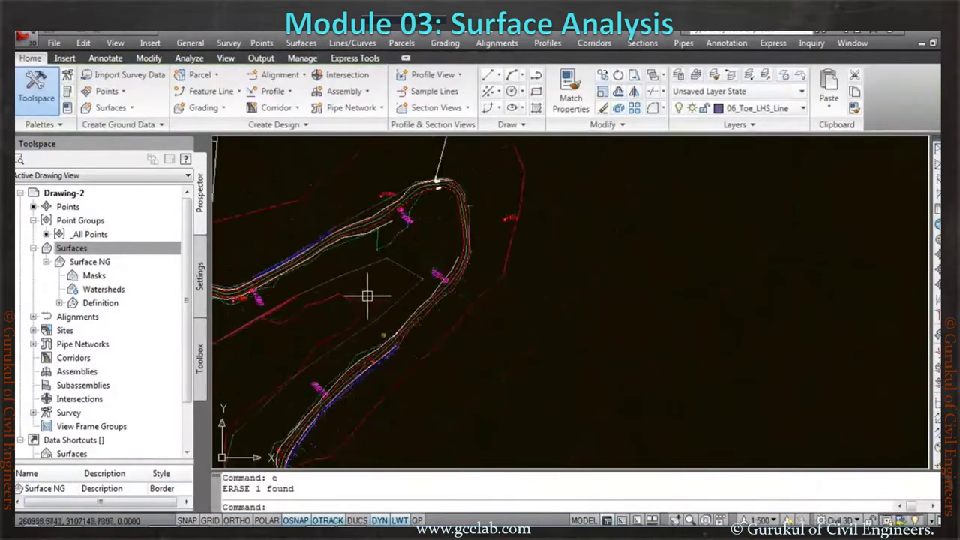
- Start a Water Drop analysis on Surface NG and set the path object type to 3D Polyline
scroll(468, 218, up, 5)
scroll(453, 270, up, 3)
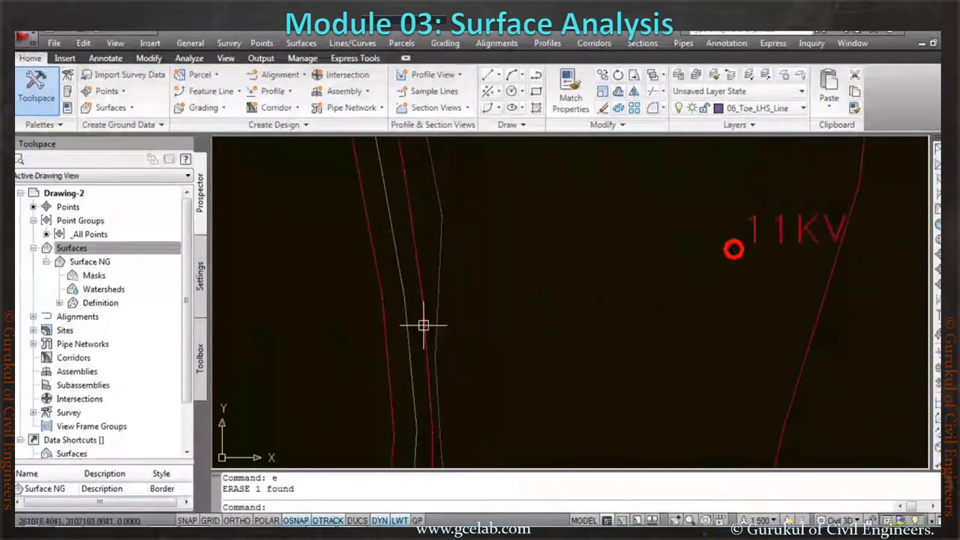
scroll(465, 270, down, 2)
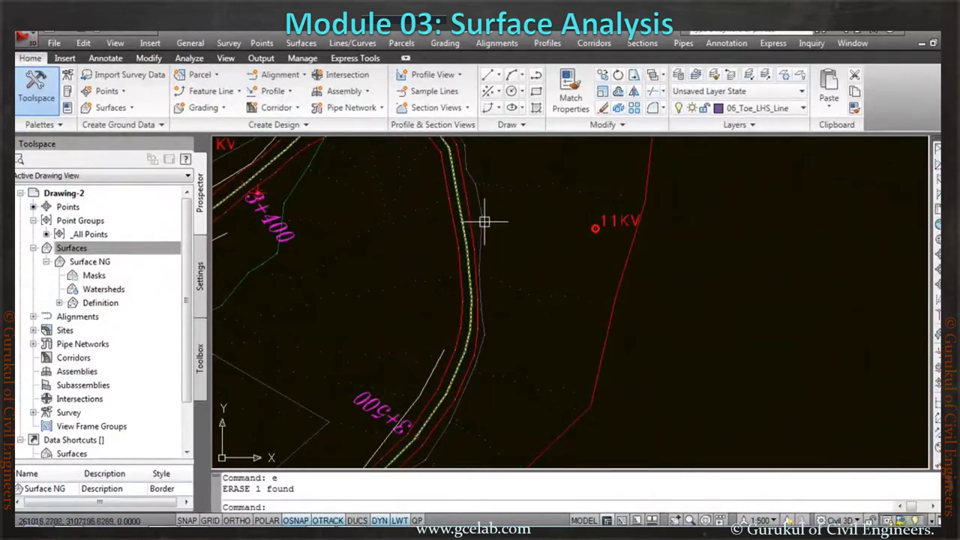
scroll(458, 232, down, 3)
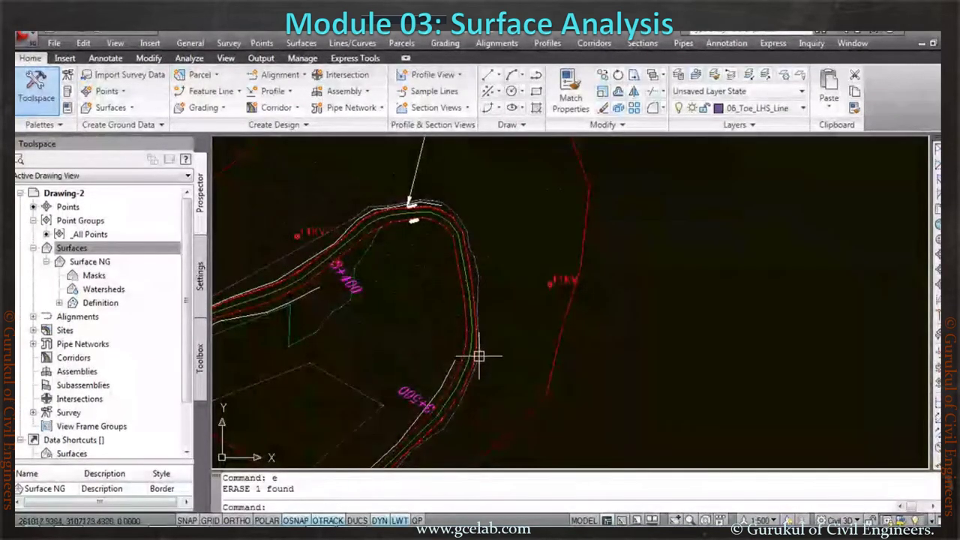
scroll(495, 230, up, 2)
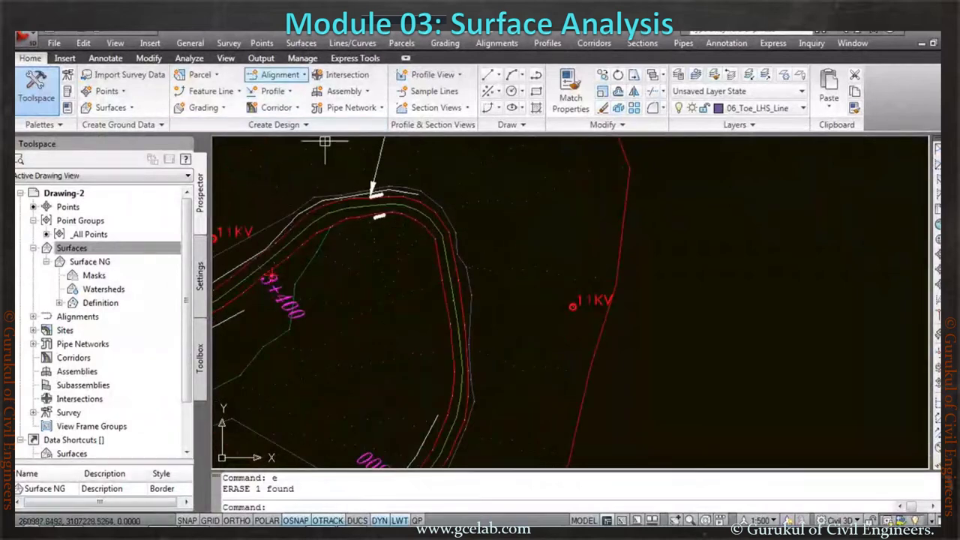
click(300, 42)
mouse_move(337, 166)
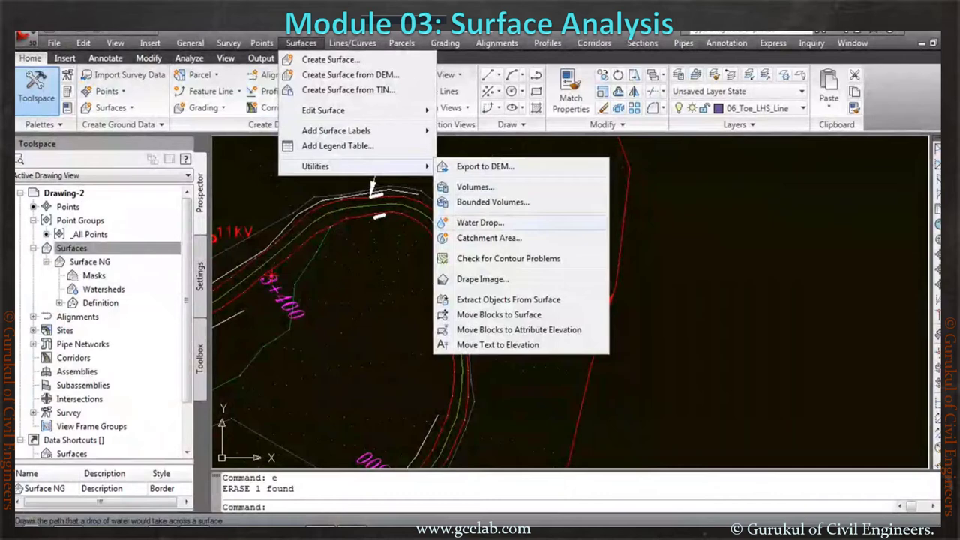
click(480, 223)
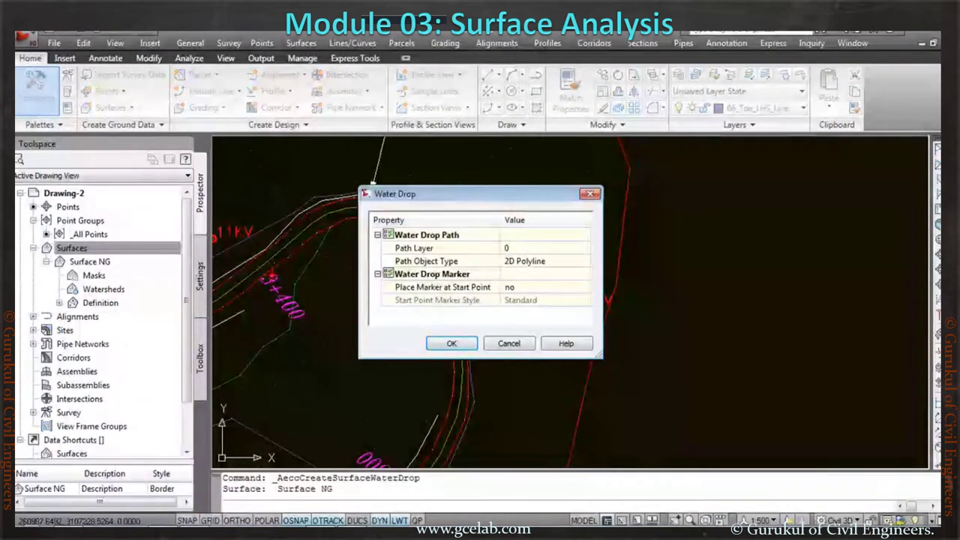
click(545, 260)
click(585, 261)
click(525, 284)
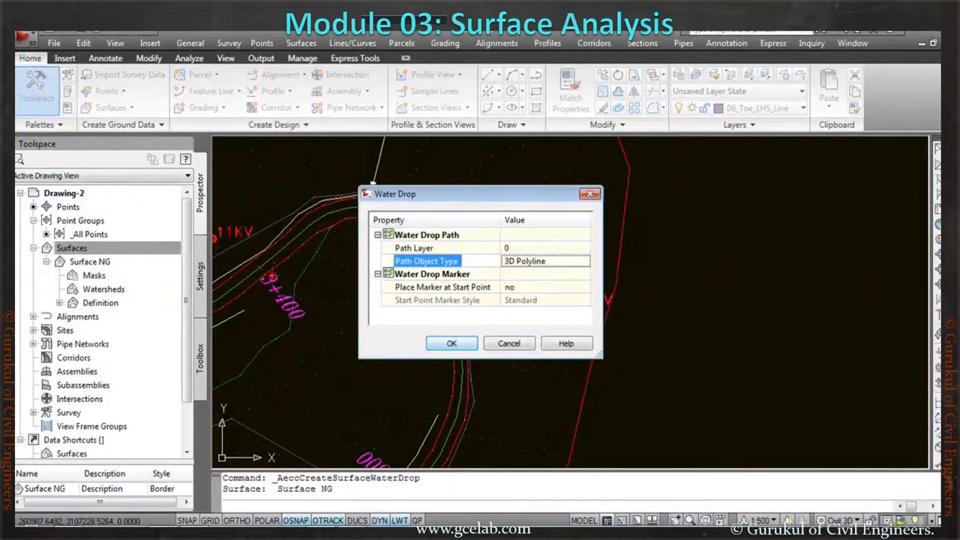
- Turn on the marker at the water drop start point and accept the settings
click(546, 287)
click(586, 287)
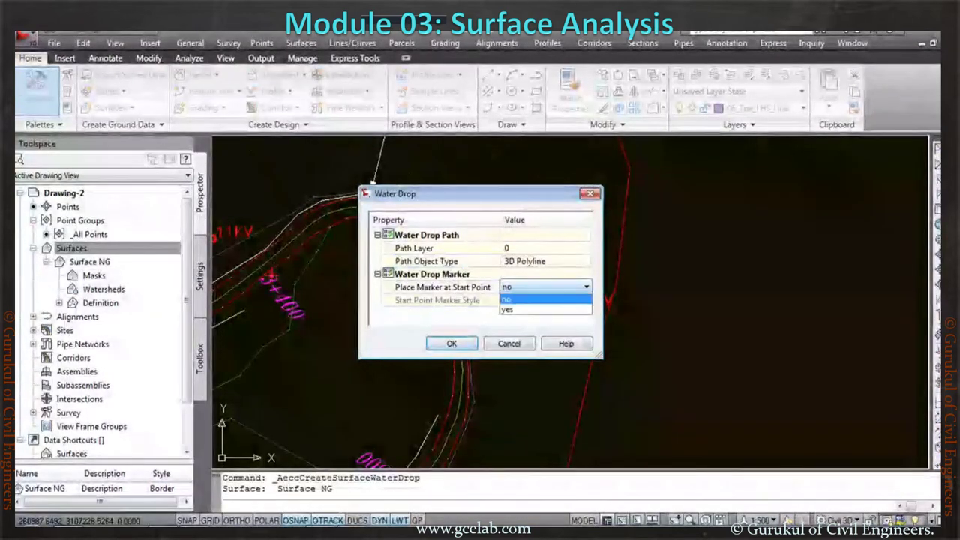
click(525, 309)
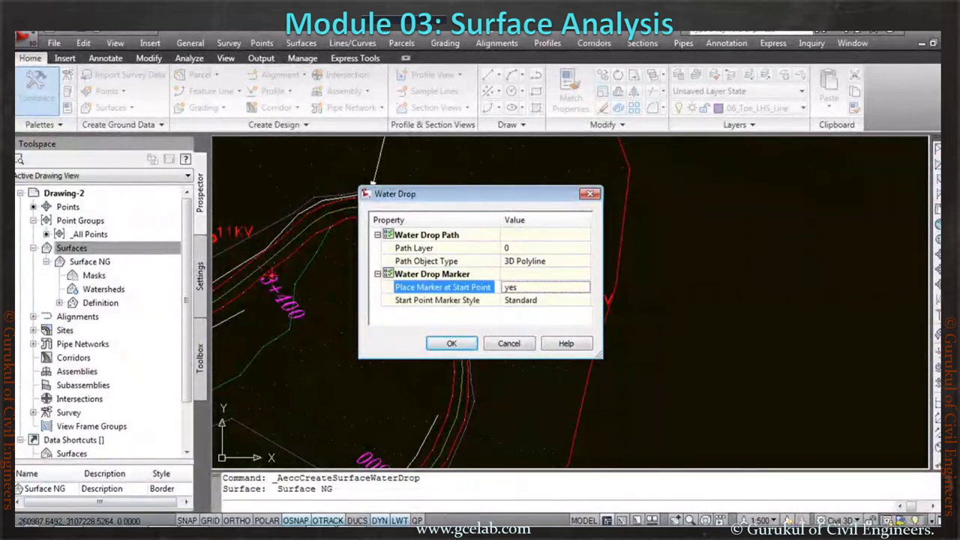
click(452, 343)
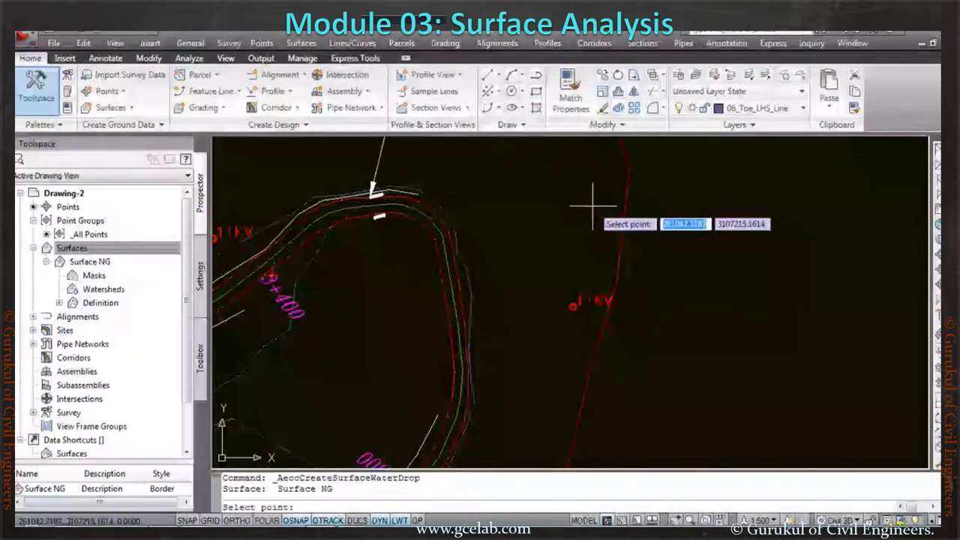
- Trace a water drop path from the open ground east of the road bend, north of the eastern 11KV marker
click(600, 201)
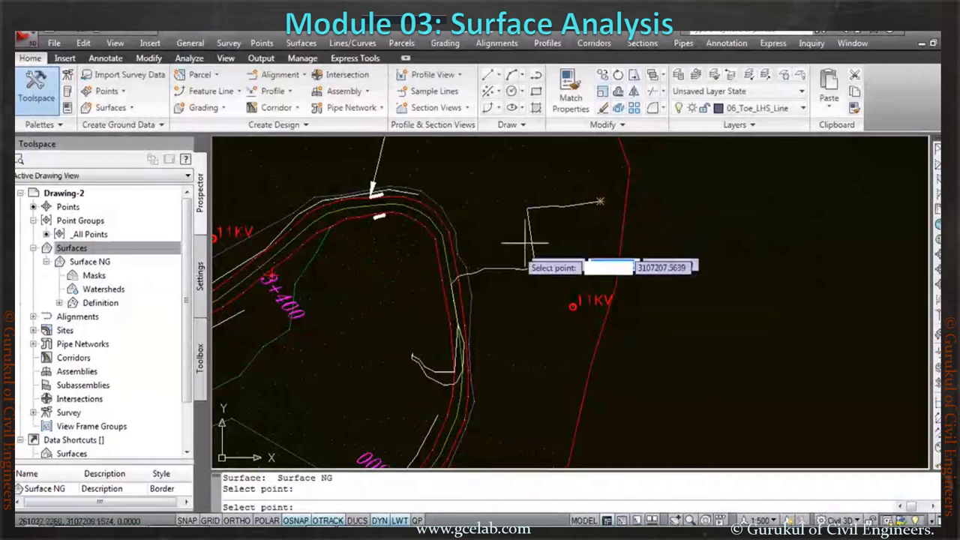
scroll(455, 325, up, 7)
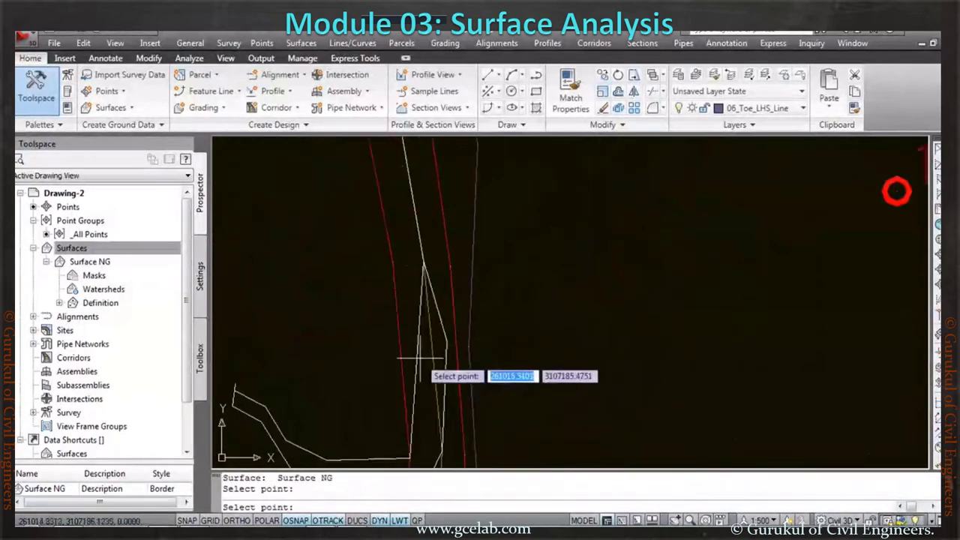
scroll(433, 318, down, 8)
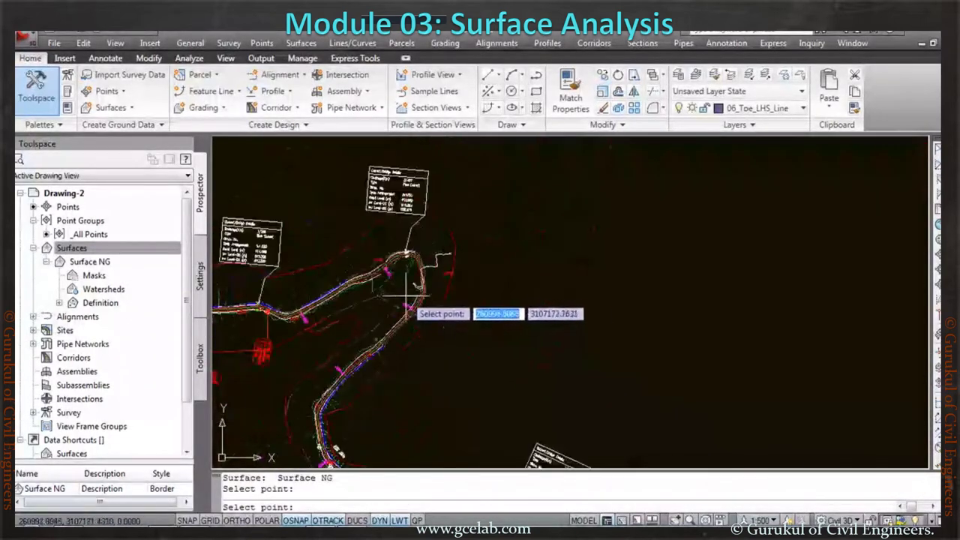
- Trace a second water drop path from the ground northwest of the 3+400 mark, end the command and inspect where it meets the road
scroll(357, 242, up, 4)
click(345, 261)
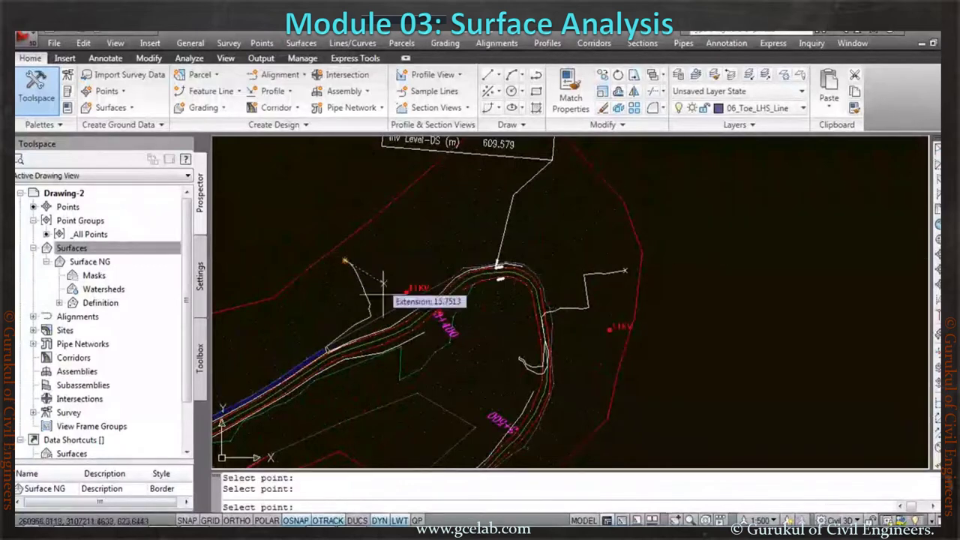
scroll(330, 351, up, 2)
scroll(375, 323, down, 4)
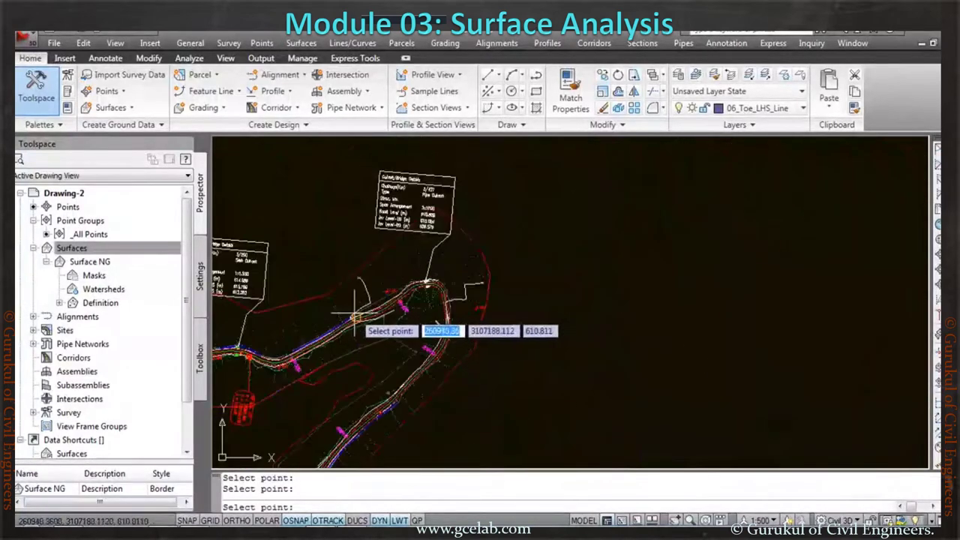
key(Escape)
scroll(353, 284, up, 3)
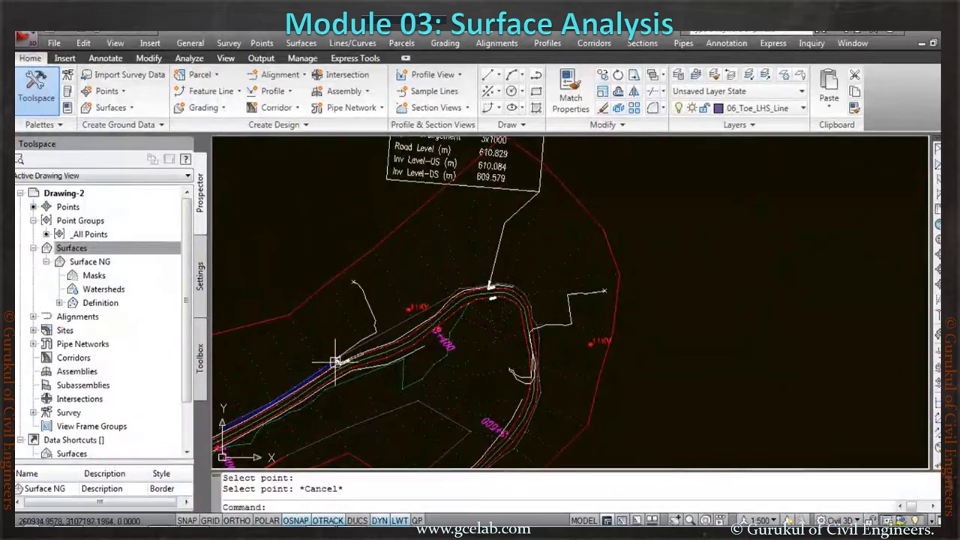
scroll(355, 362, up, 3)
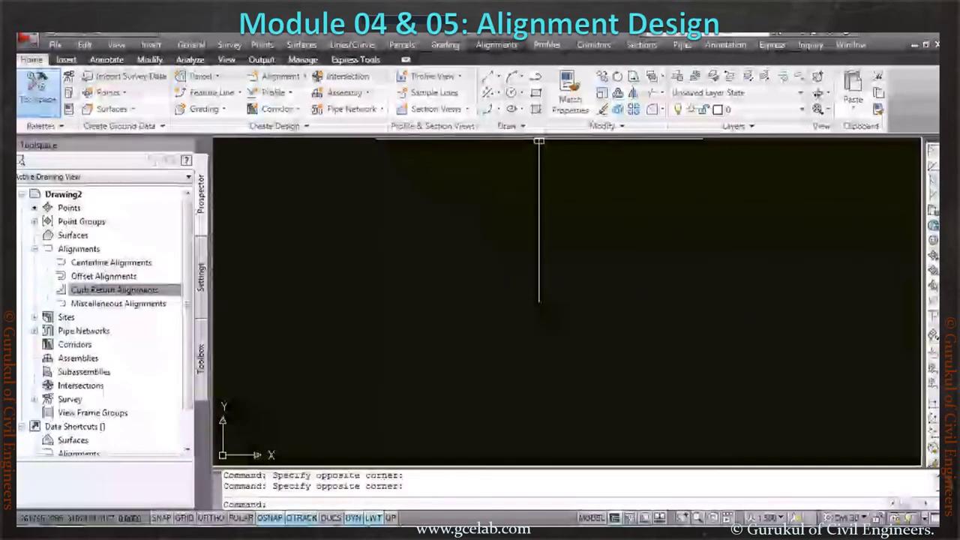
click(496, 44)
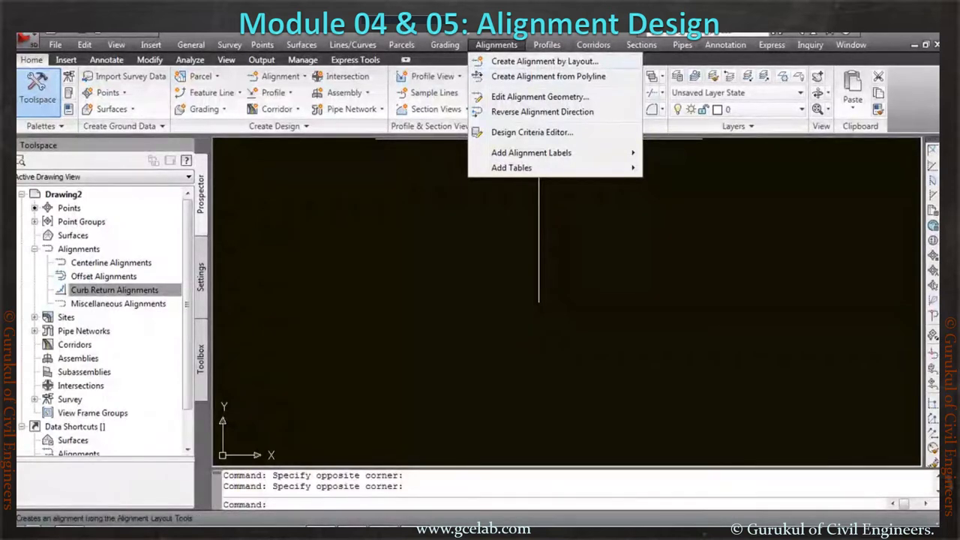
click(443, 267)
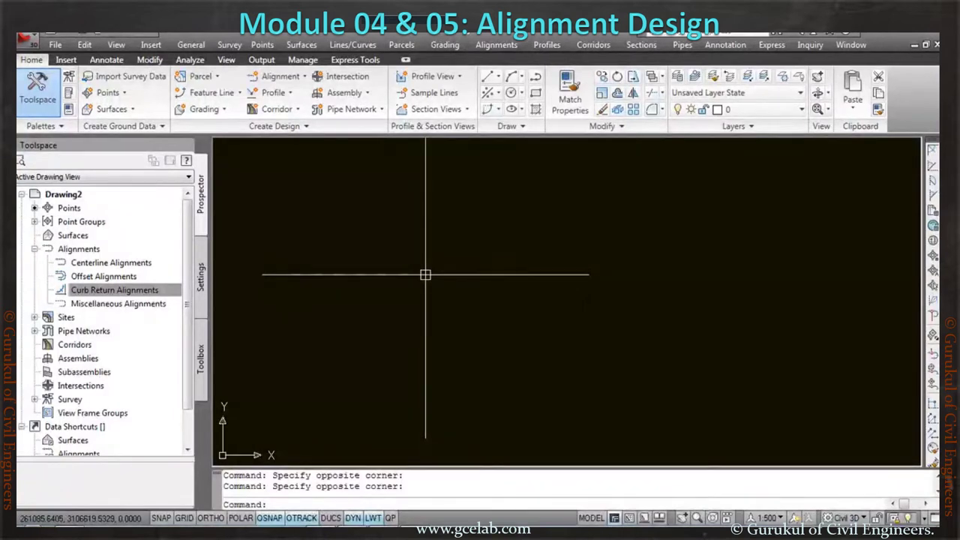
- Start a polyline in Drawing2 with a straight segment about 850 units long, rising to the upper right at about 42°
text(p)
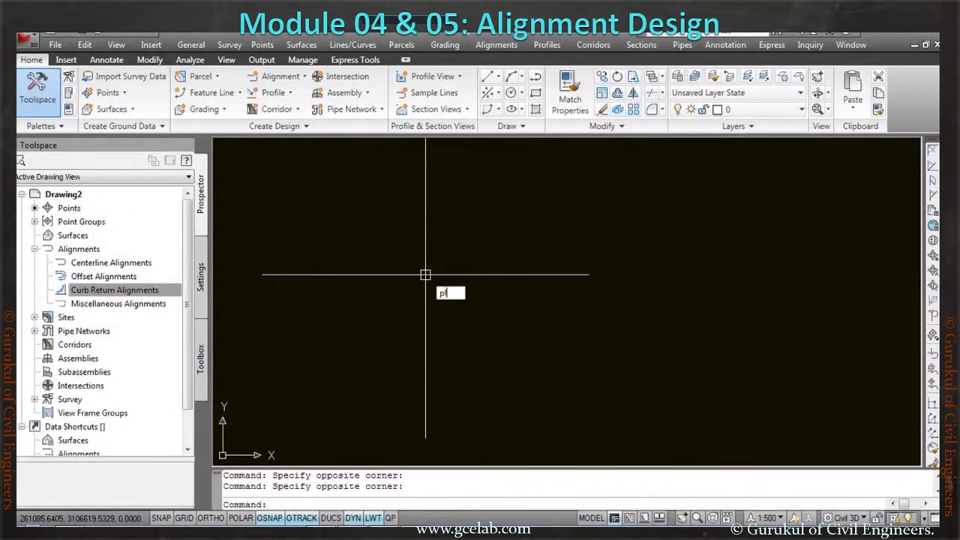
text(l)
key(Return)
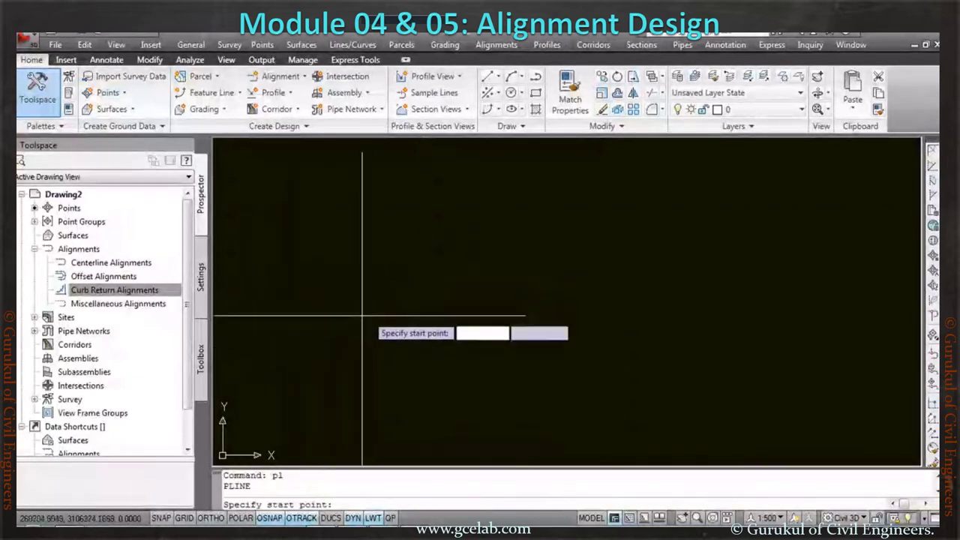
click(306, 328)
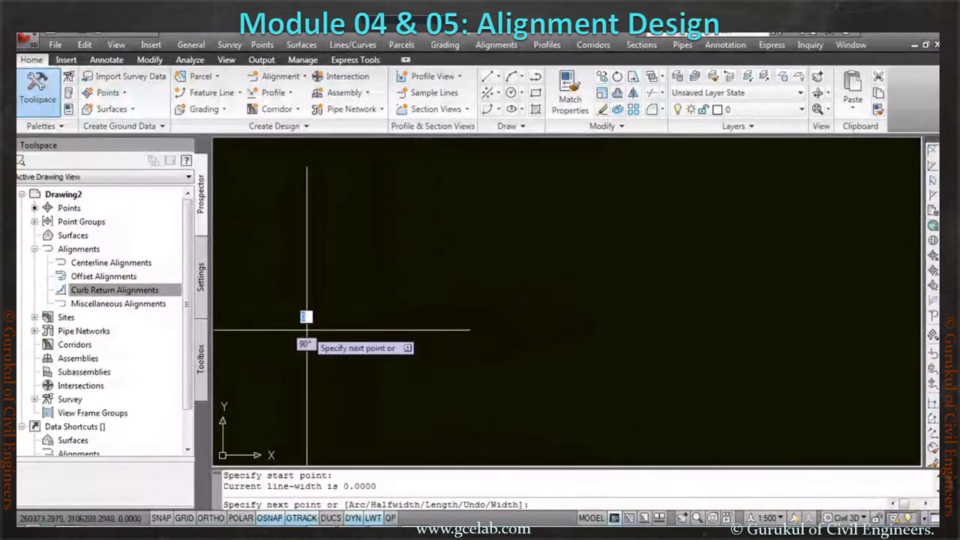
click(412, 237)
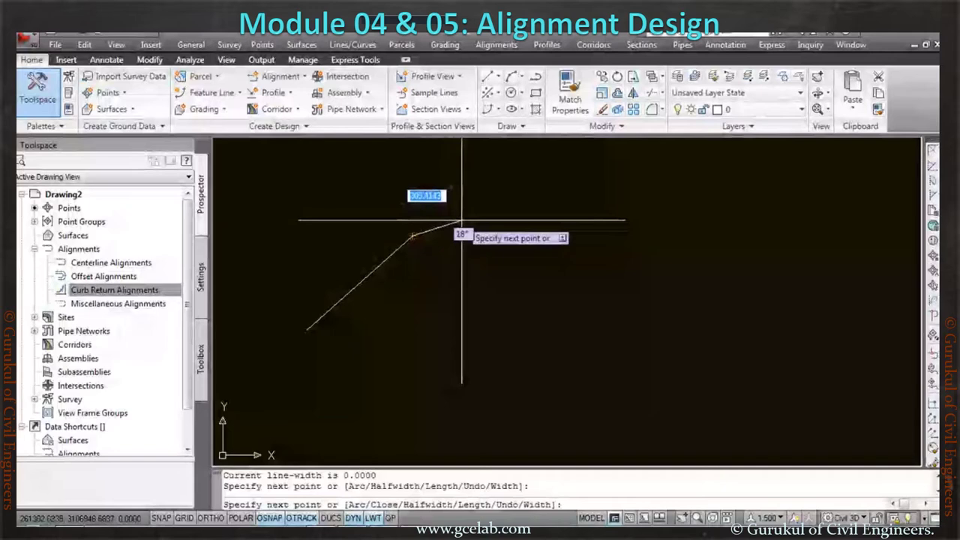
- Continue the polyline with two tangent arcs, the first bulging upward and the second dipping downward
text(a)
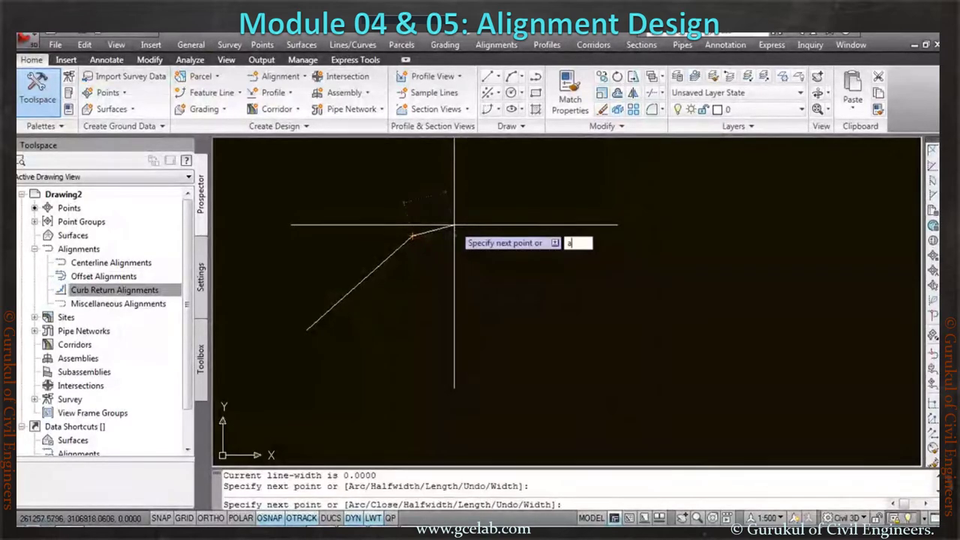
key(Return)
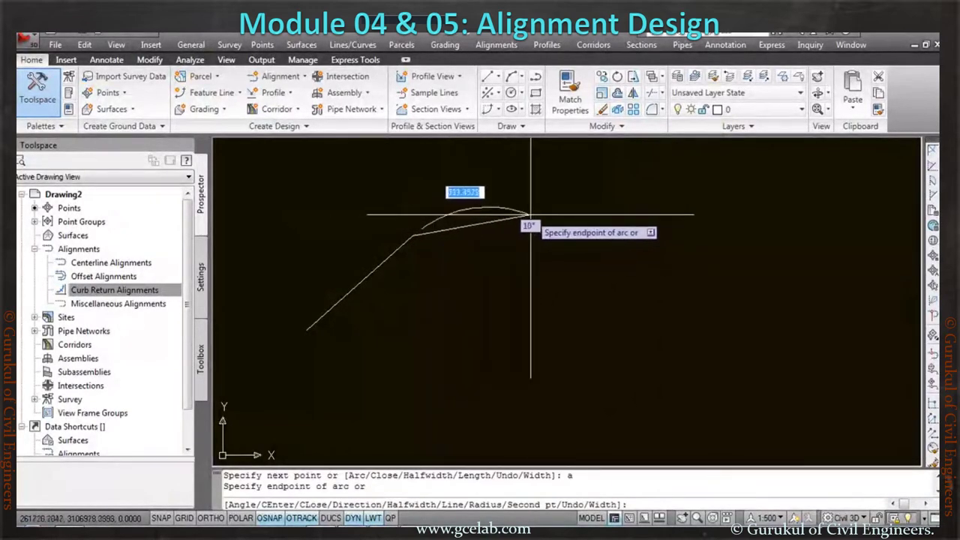
click(559, 221)
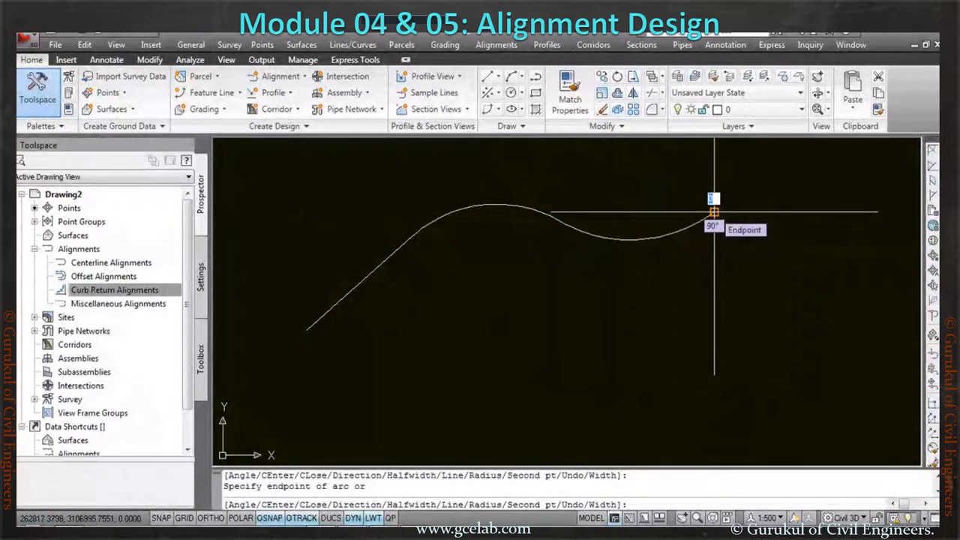
- Switch the polyline back to straight segments, add a final line rising at about 34° and finish the polyline
text(l)
key(Return)
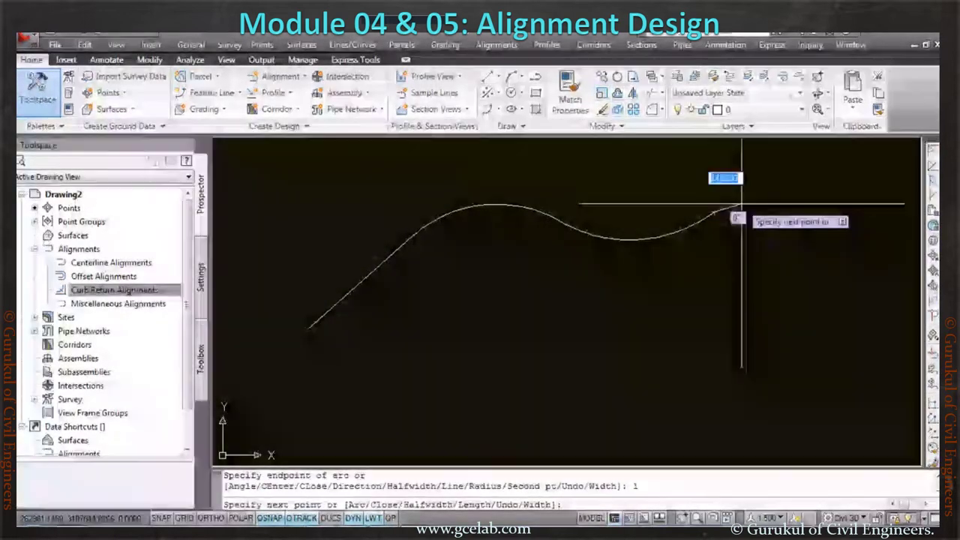
middle_drag(714, 213, 526, 273)
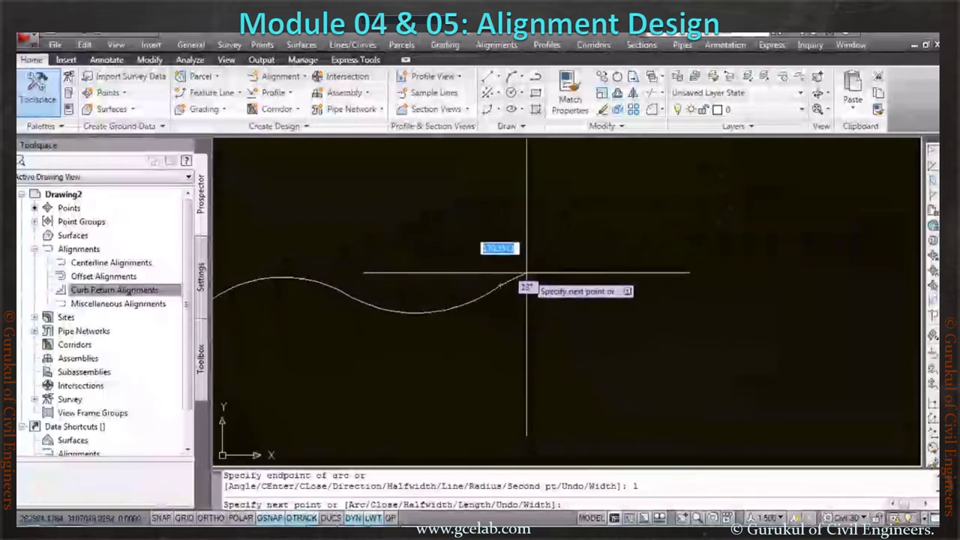
click(691, 159)
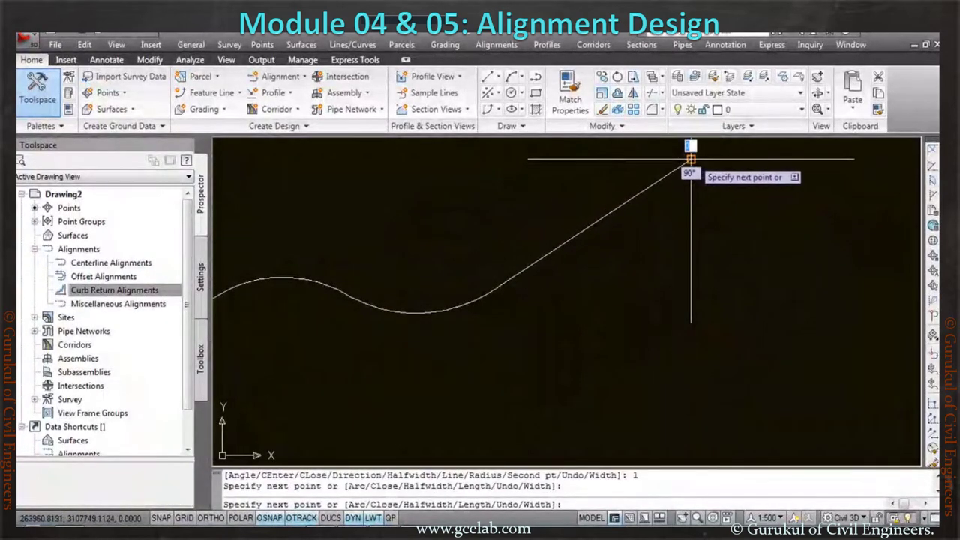
right_click(720, 165)
click(753, 174)
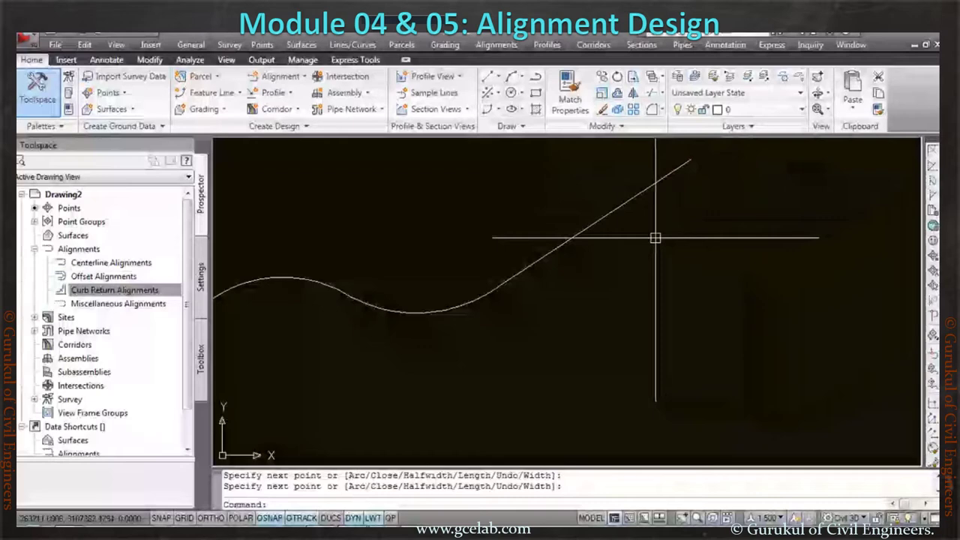
- Select the whole polyline to check its line and arc segments, and clear the selection
scroll(654, 235, down, 3)
click(592, 252)
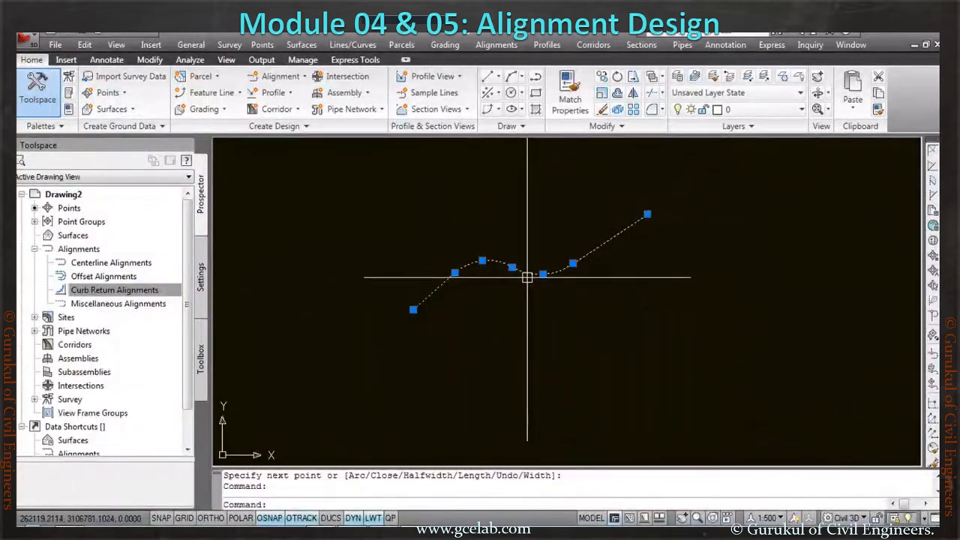
key(Escape)
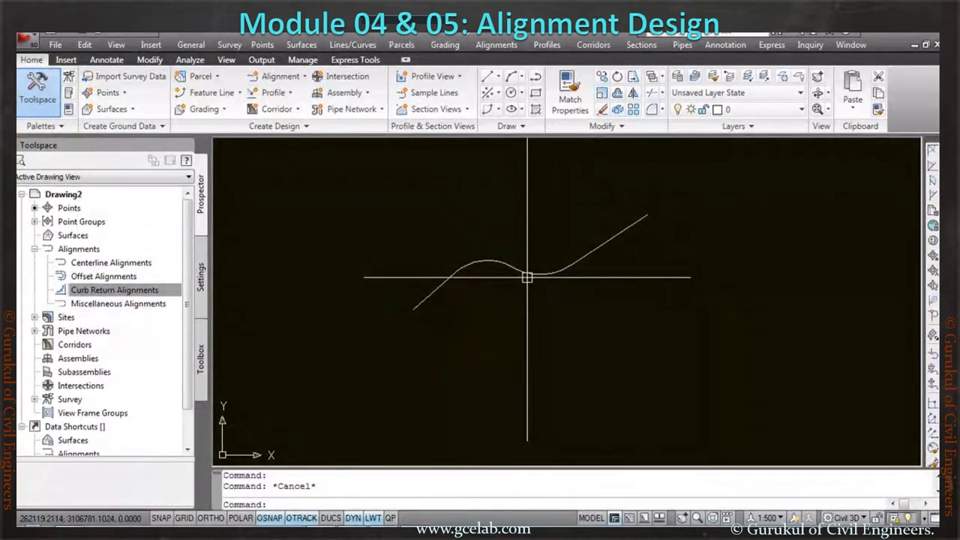
- Start an alignment from the drawn polyline, using the whole polyline and accepting its direction without reversing it
click(495, 44)
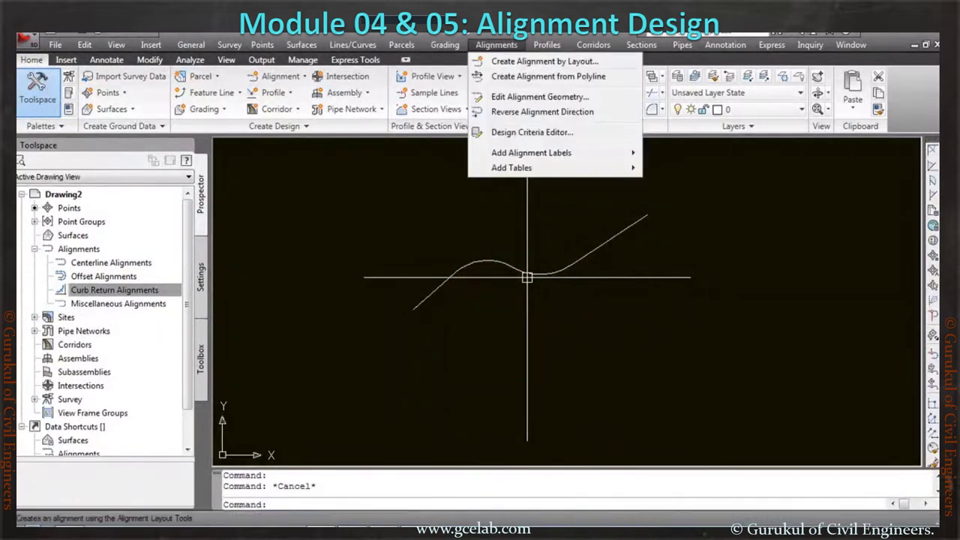
click(549, 76)
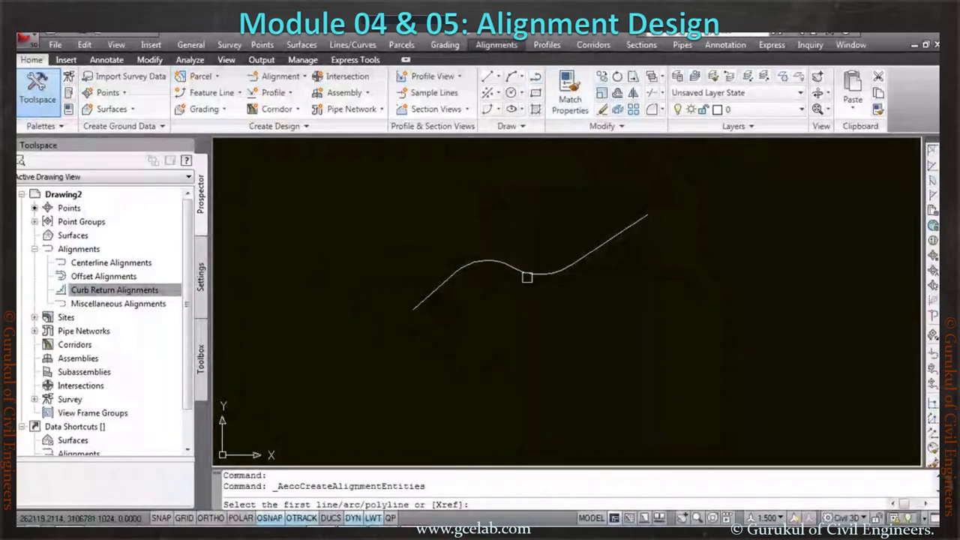
click(496, 44)
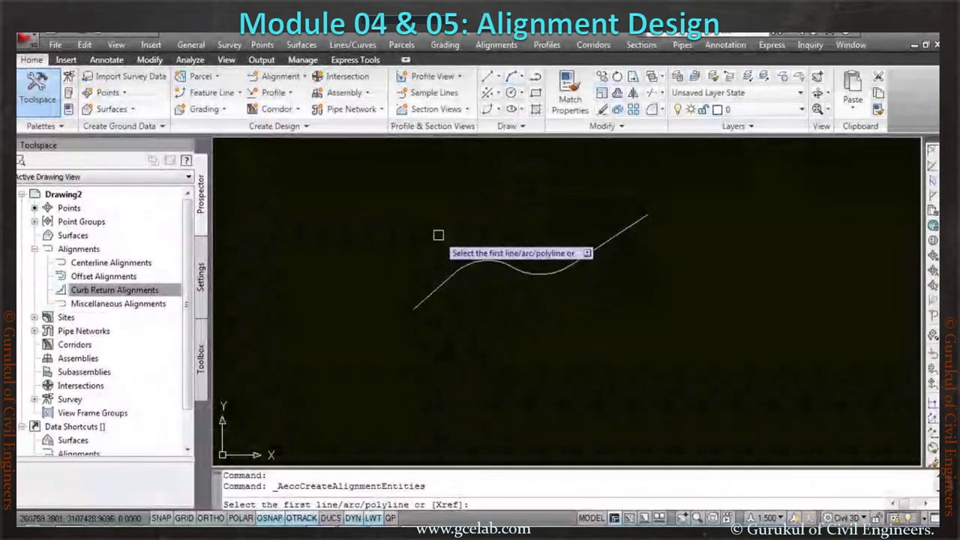
click(429, 287)
key(Return)
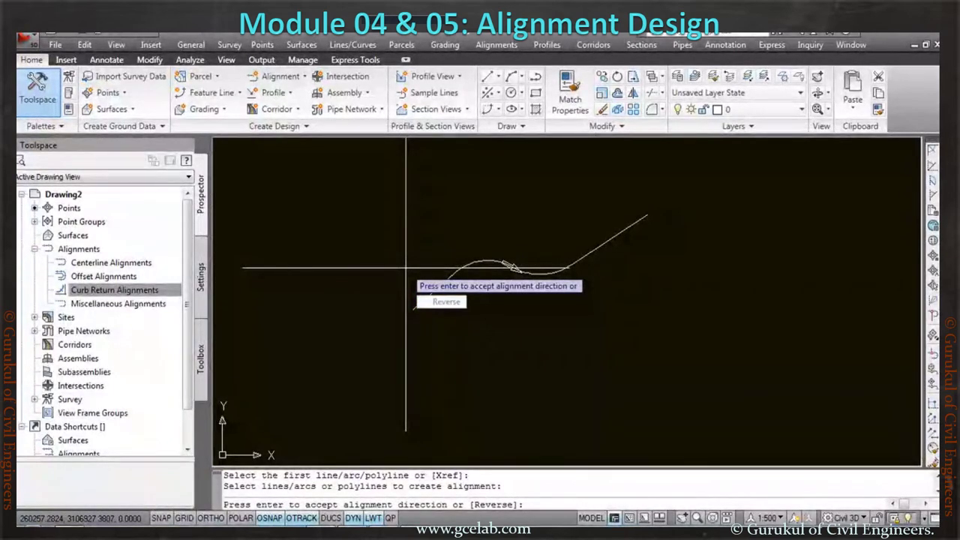
key(Down)
key(Up)
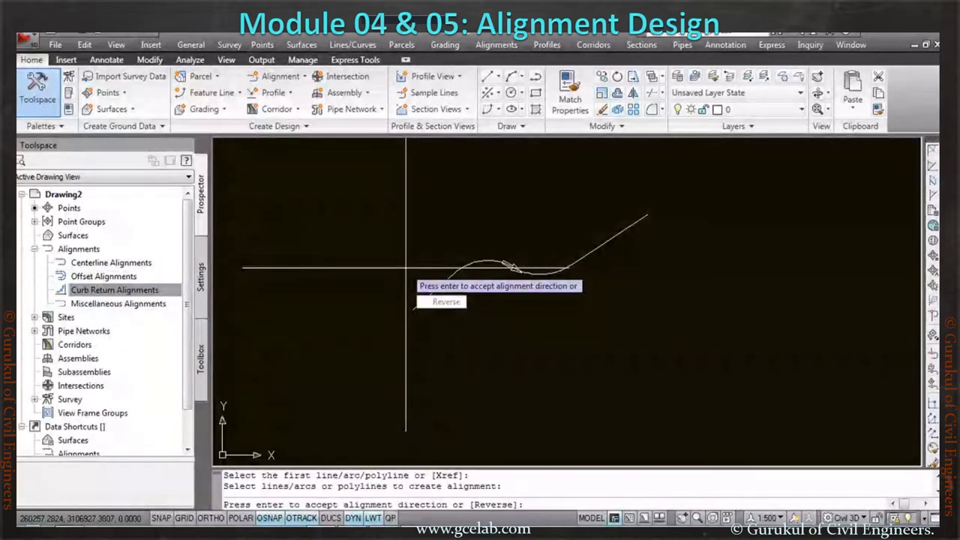
key(Return)
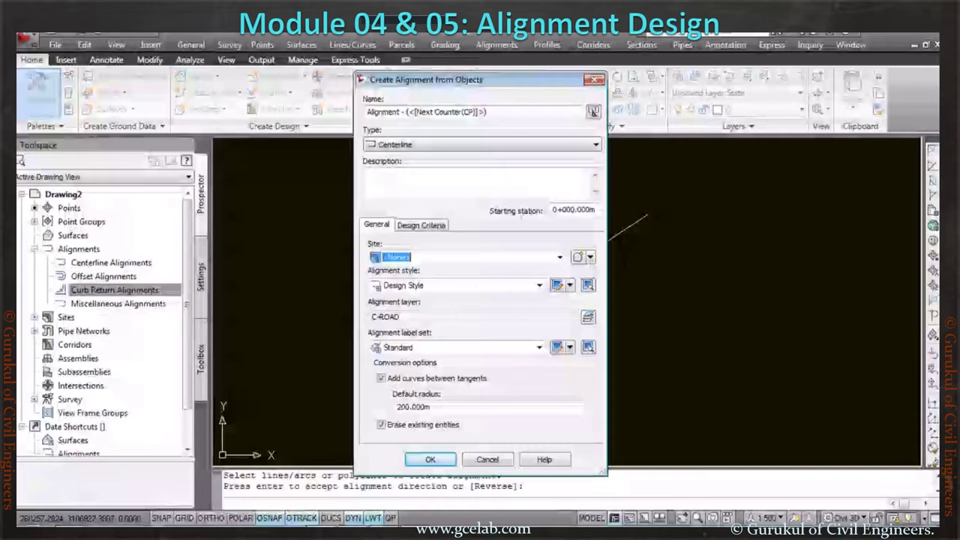
- Name the alignment Alignment -PL-1, look through the alignment types and keep it a centerline alignment
drag(488, 111, 405, 112)
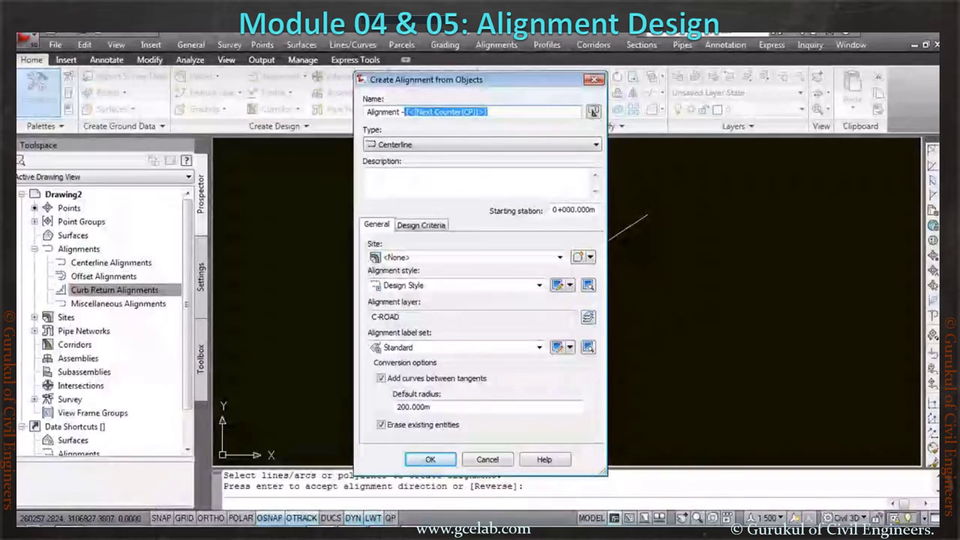
text(P)
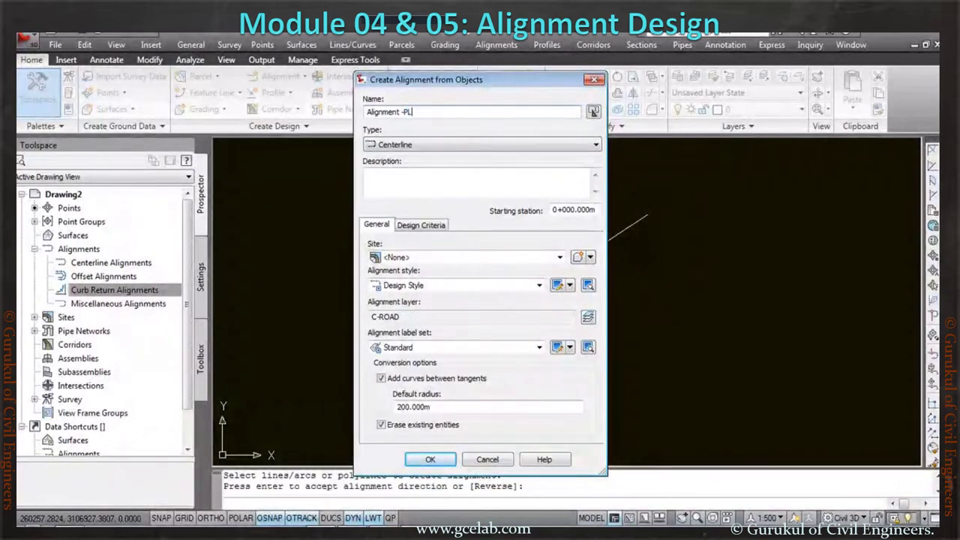
text(L)
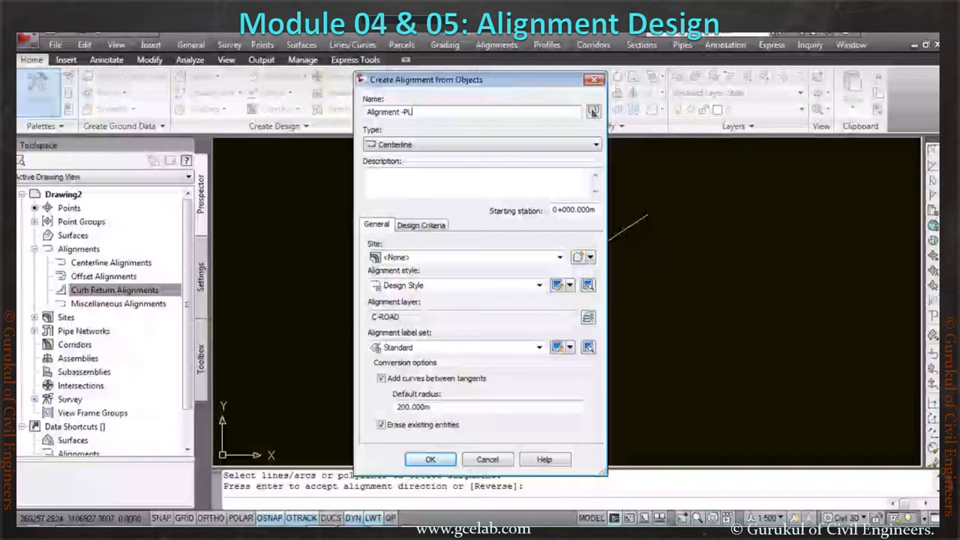
text(-1)
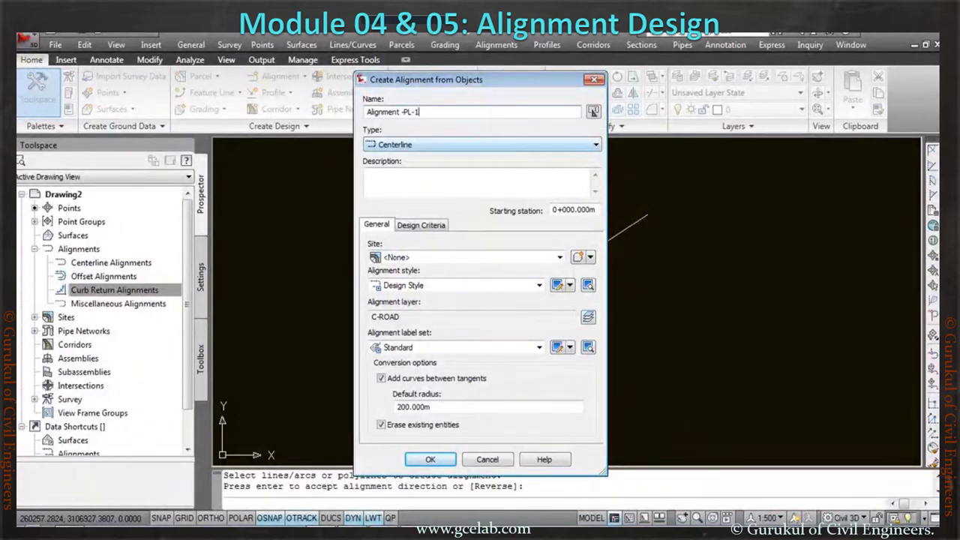
click(481, 144)
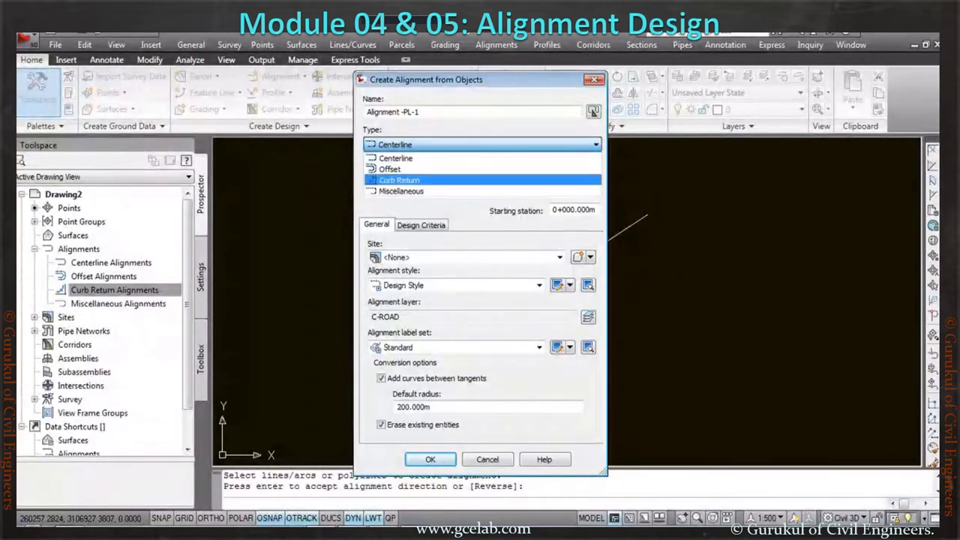
click(401, 191)
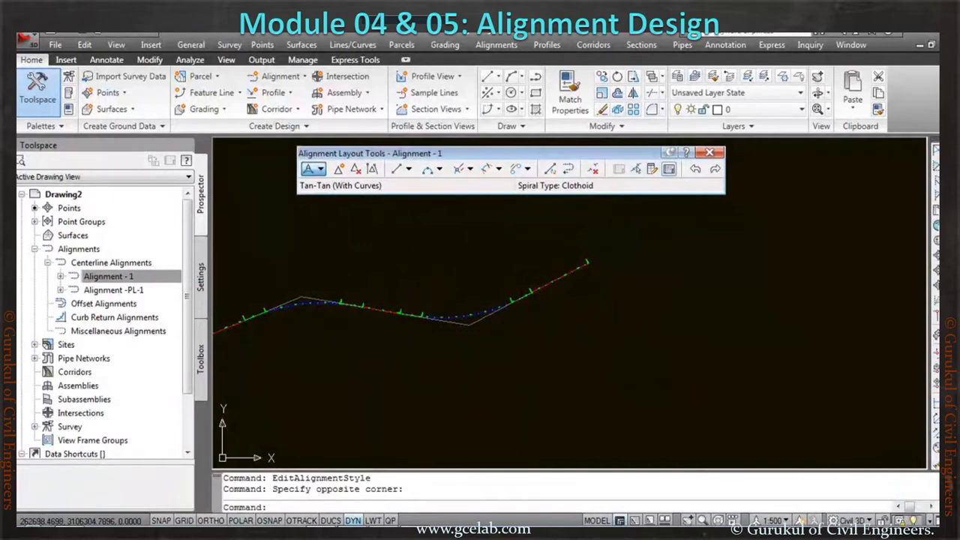
- Open the entity table of Alignment - 1 and set the radius of the second spiral-curve group's arc (4.2) to 850 m
click(668, 169)
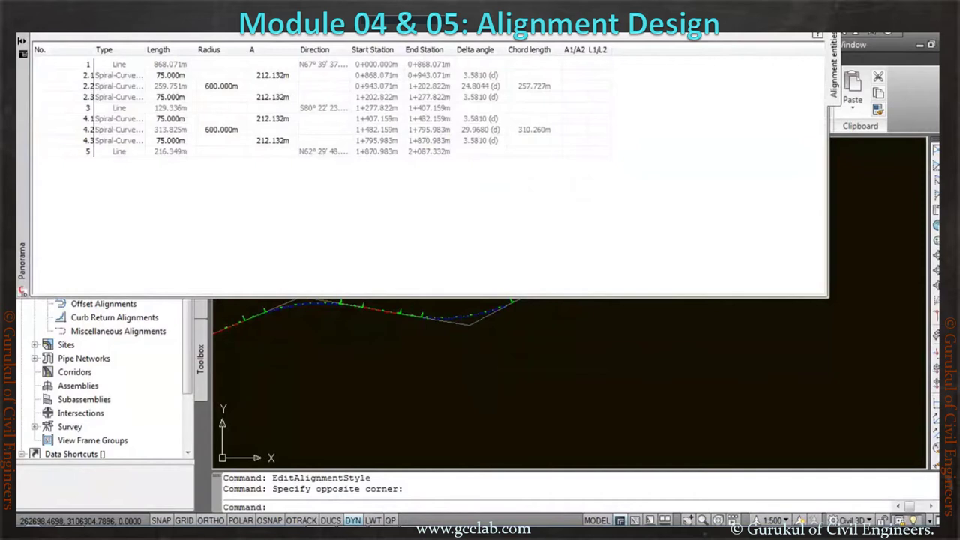
scroll(255, 347, down, 2)
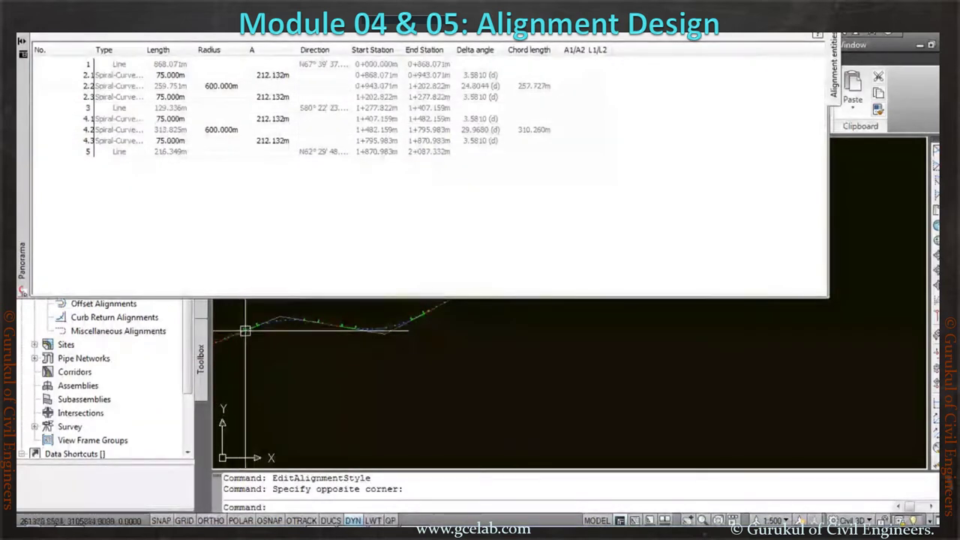
middle_drag(413, 347, 474, 384)
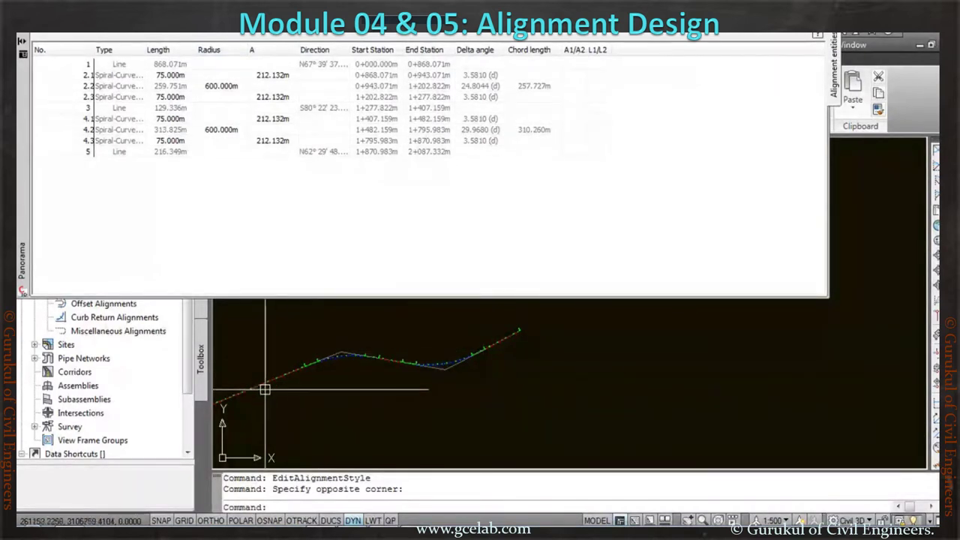
middle_drag(438, 354, 614, 361)
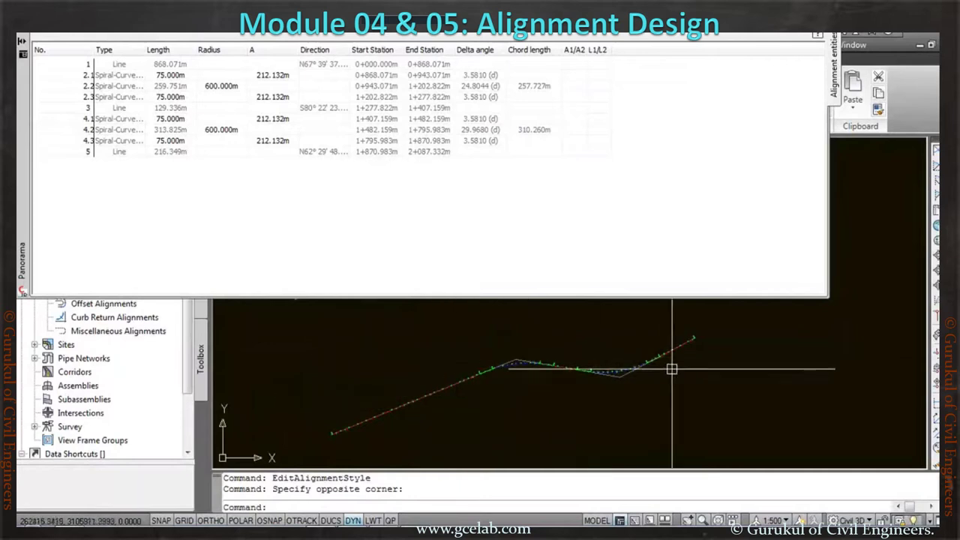
middle_drag(587, 324, 537, 330)
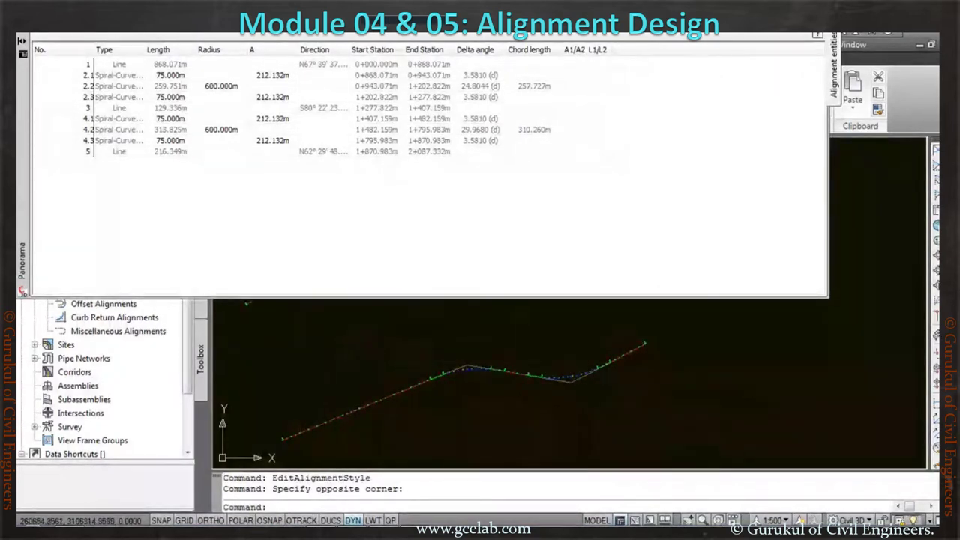
click(221, 129)
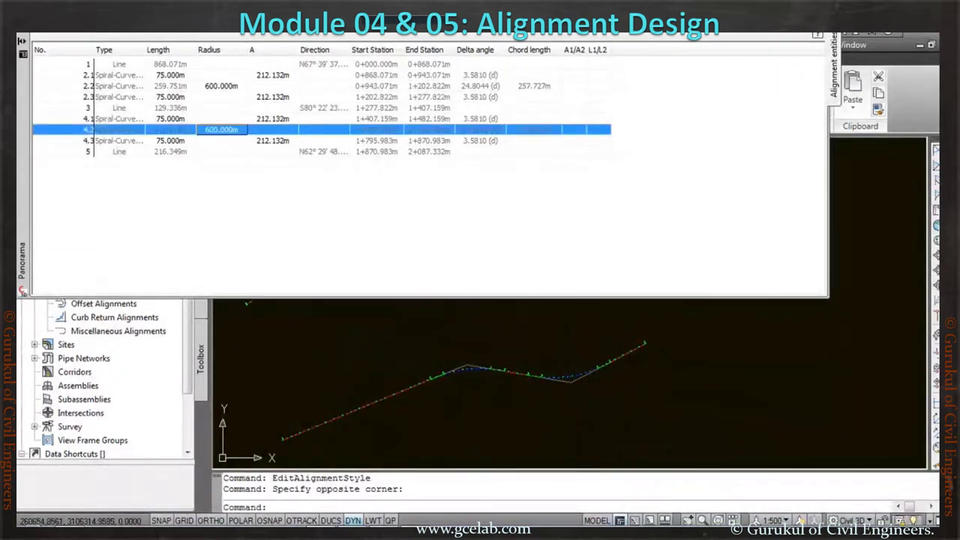
click(221, 130)
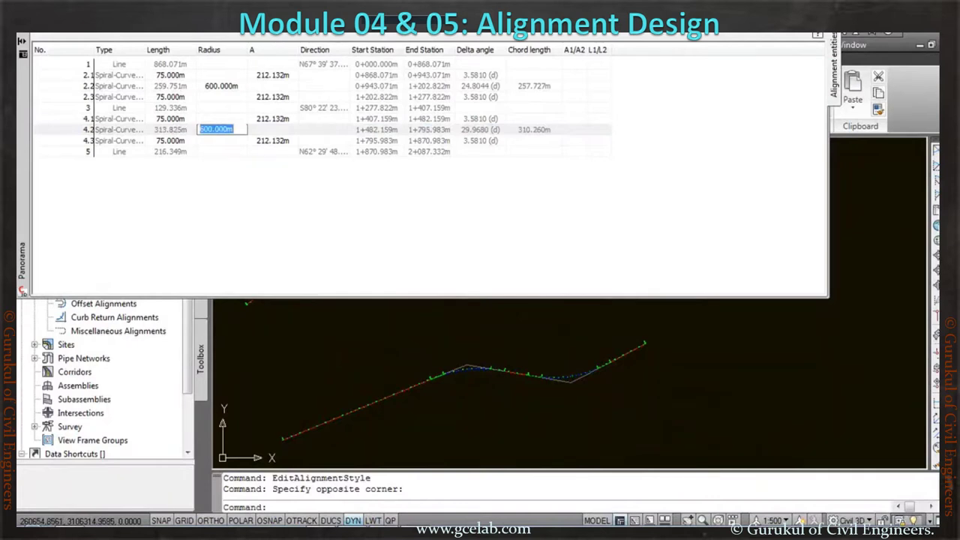
text(850)
- Set the length of the second curve's entry spiral (4.1) to 65 m and open the exit spiral's length for editing
click(170, 118)
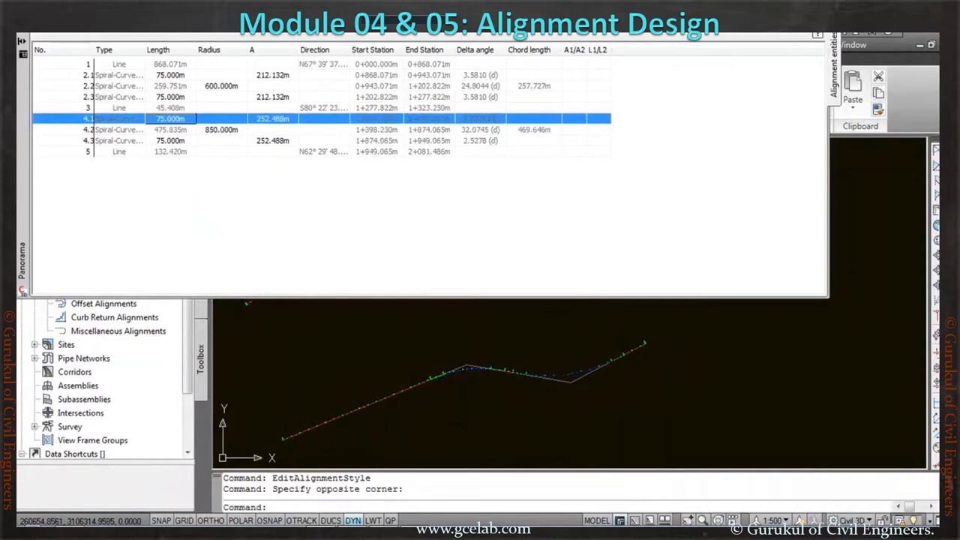
click(166, 118)
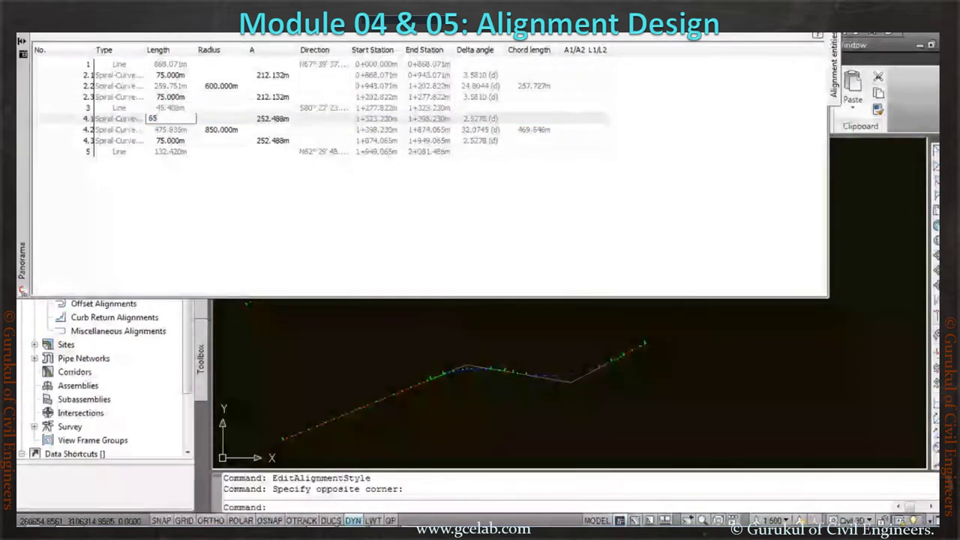
click(170, 140)
click(170, 140)
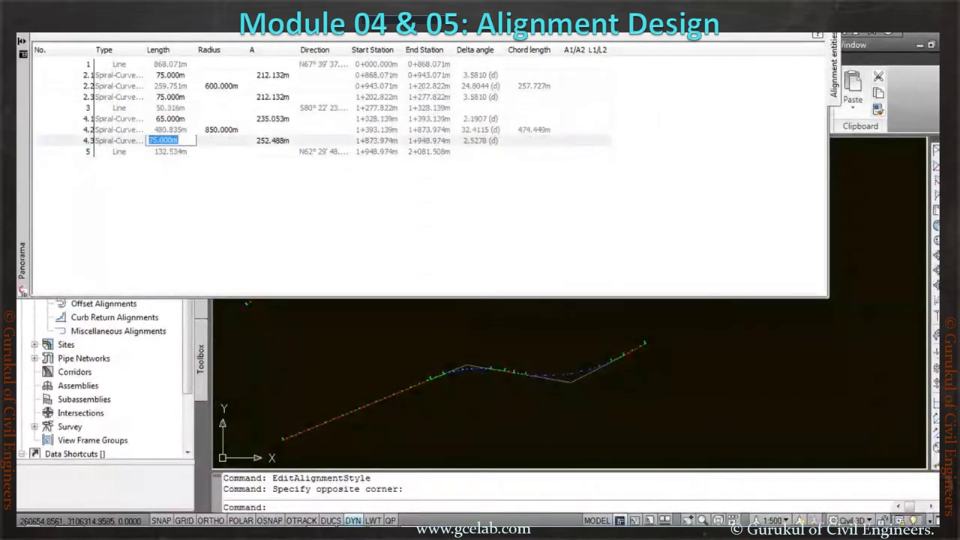
key(Return)
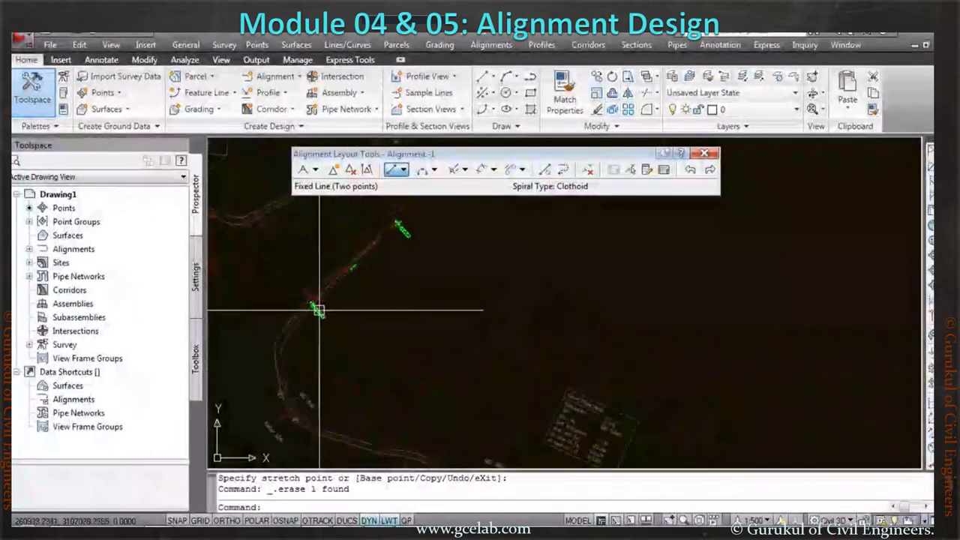
- Examine the two-point fixed line of Alignment -1 in Drawing1 from its start station to its end, and the available line options
scroll(321, 268, down, 2)
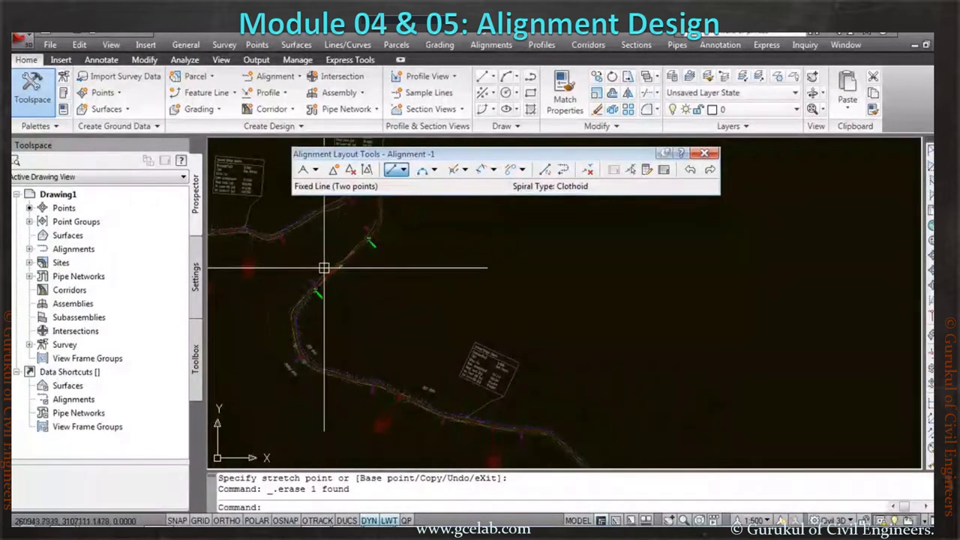
click(403, 170)
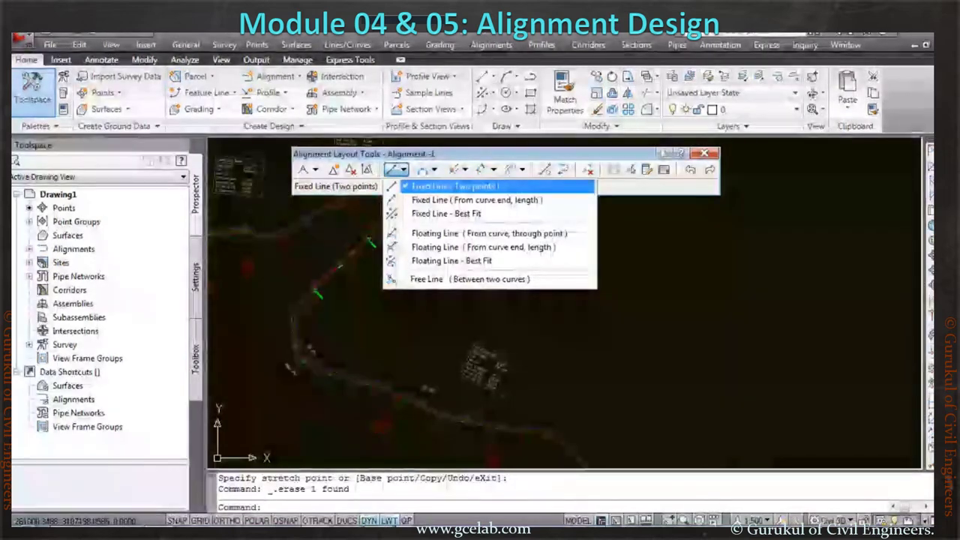
click(429, 315)
scroll(366, 241, up, 3)
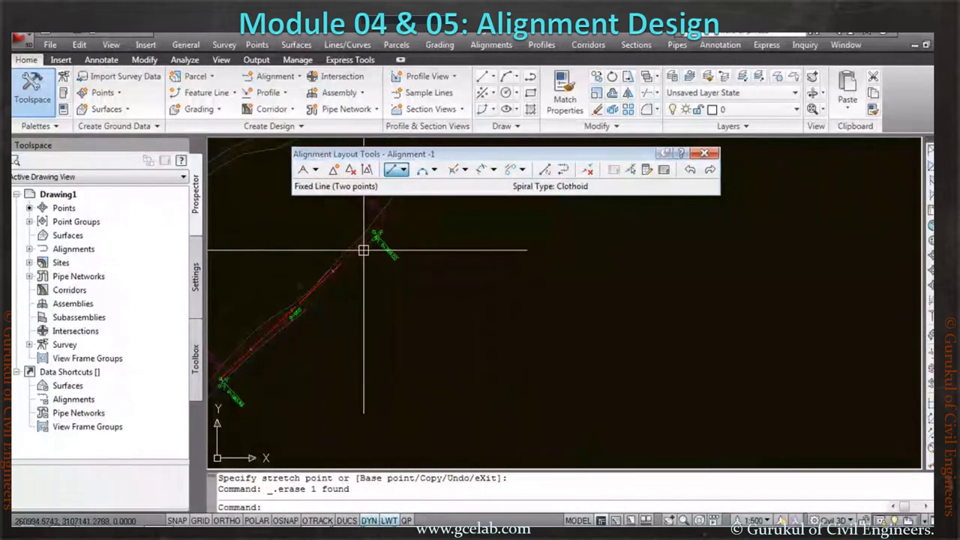
scroll(266, 334, down, 1)
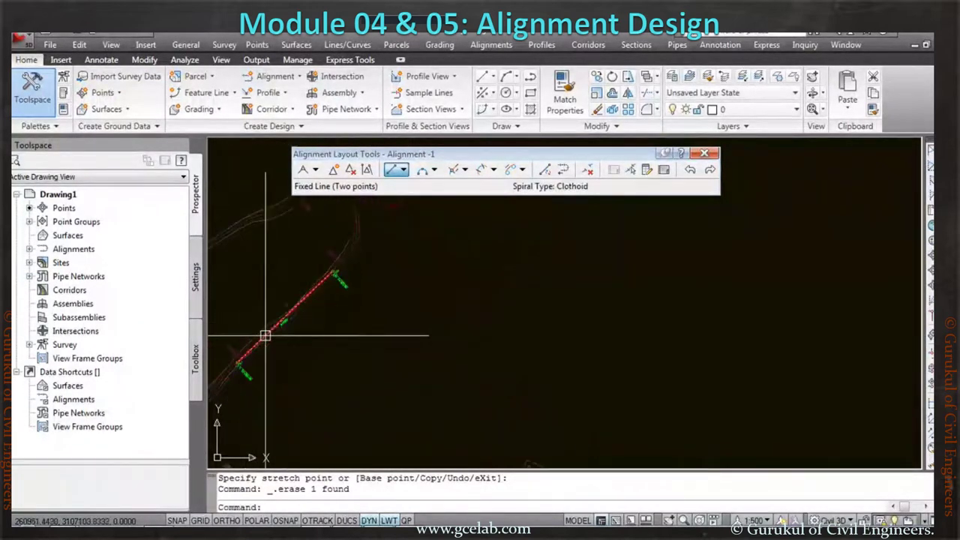
middle_drag(266, 335, 303, 296)
scroll(373, 224, up, 4)
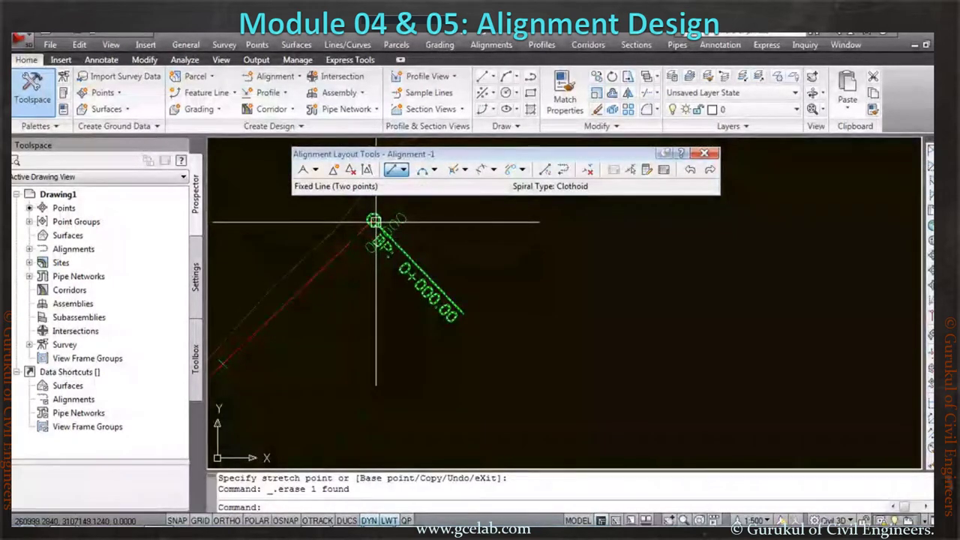
scroll(376, 222, down, 3)
scroll(244, 351, up, 3)
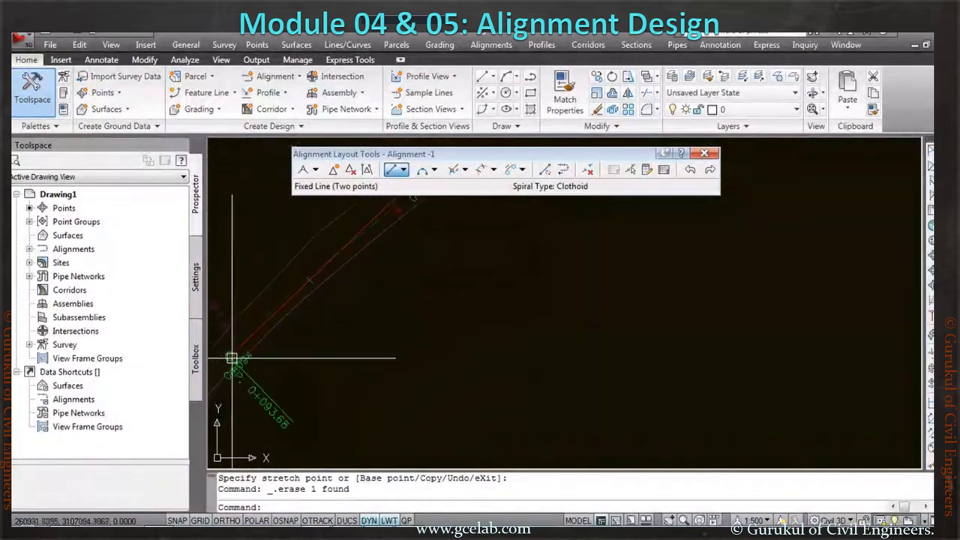
scroll(235, 350, up, 2)
click(233, 348)
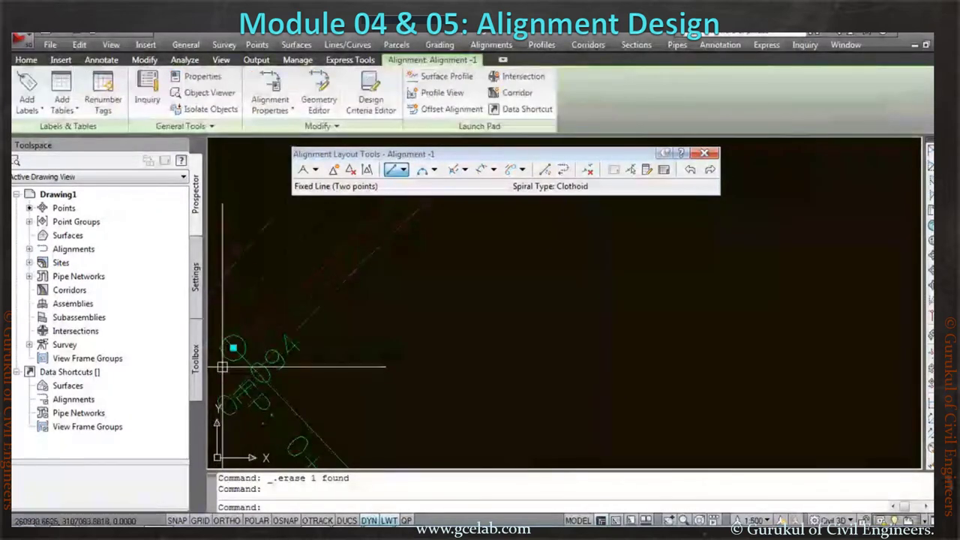
click(233, 349)
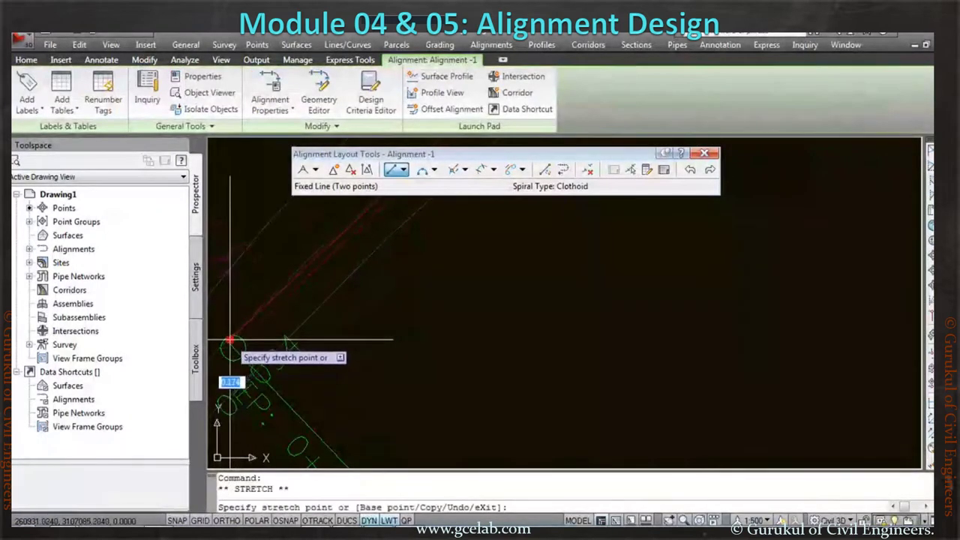
scroll(295, 355, down, 5)
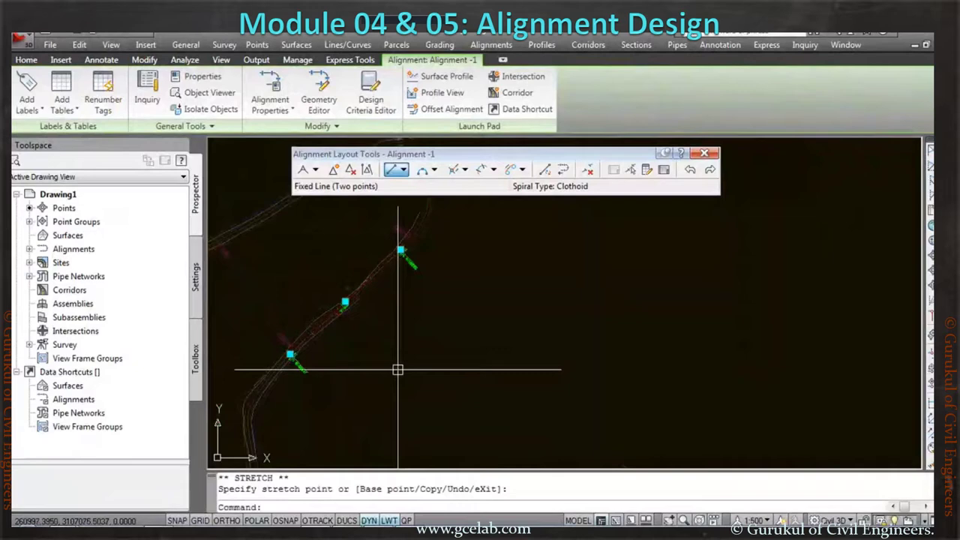
key(Escape)
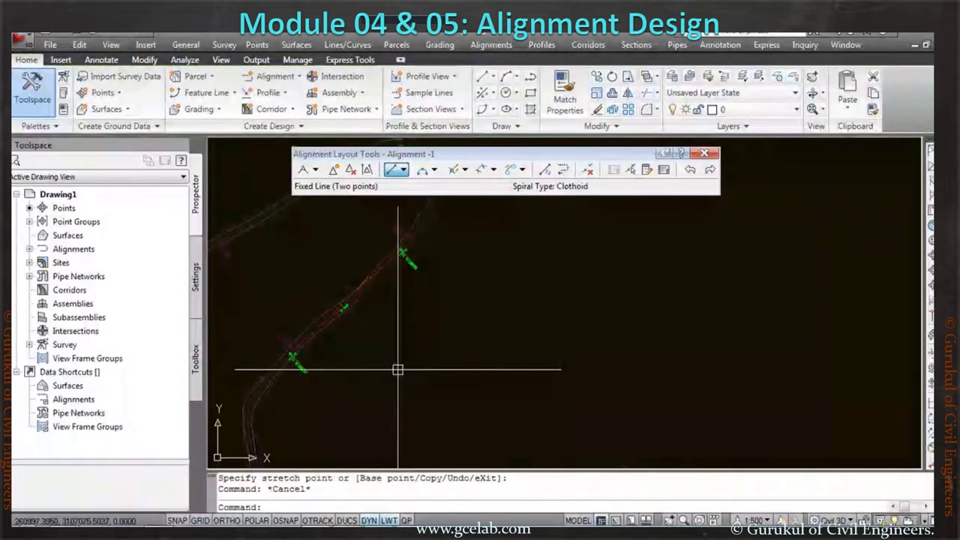
- Review the fixed, floating and free line options for Alignment -1 against the existing road route
click(404, 170)
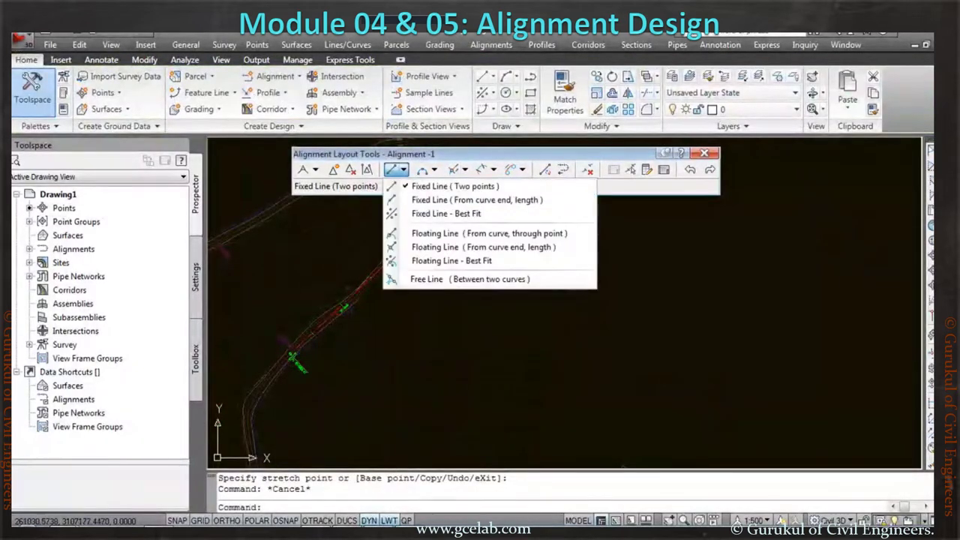
click(692, 257)
scroll(590, 273, down, 2)
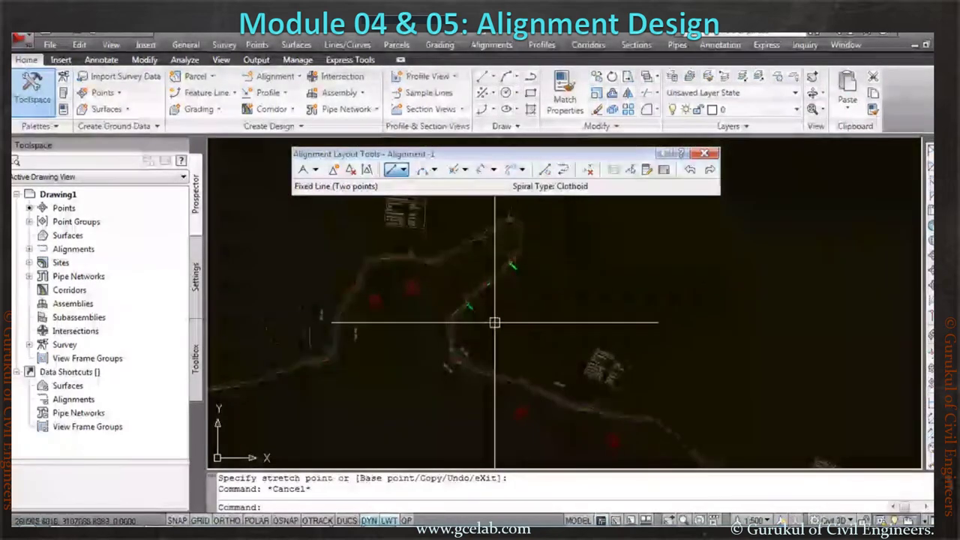
- Review the curve and spiral options for Alignment -1 and start a Floating Curve with Spiral (From entity end, radius, length)
scroll(456, 278, up, 5)
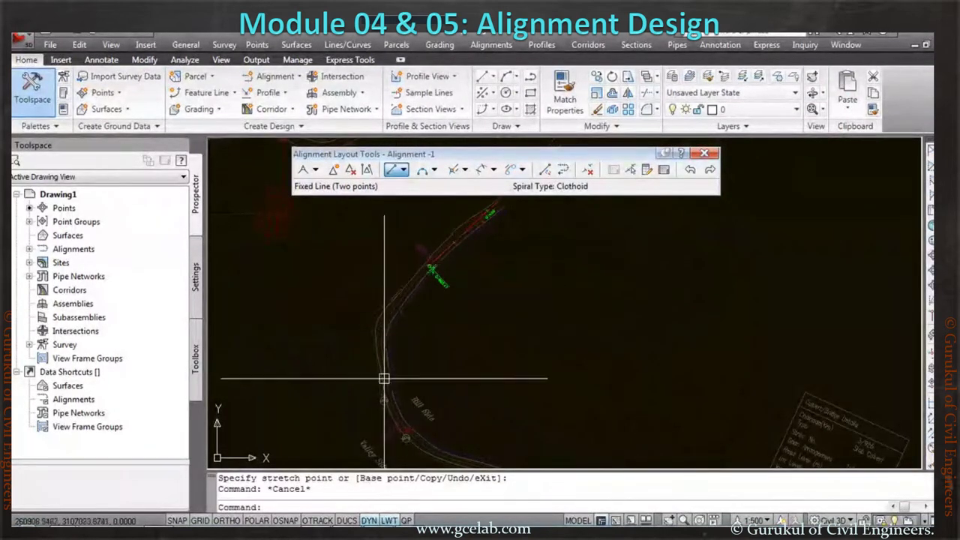
scroll(384, 379, down, 3)
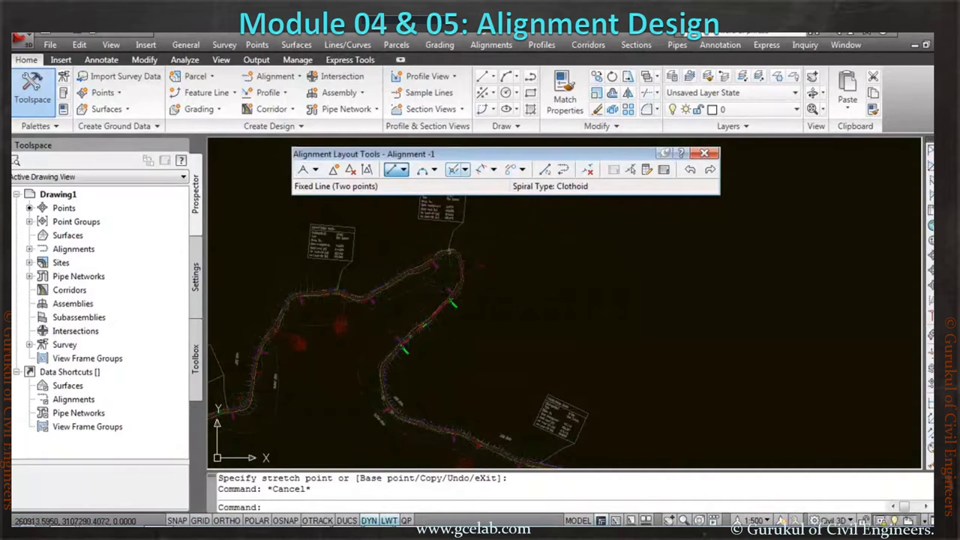
click(433, 170)
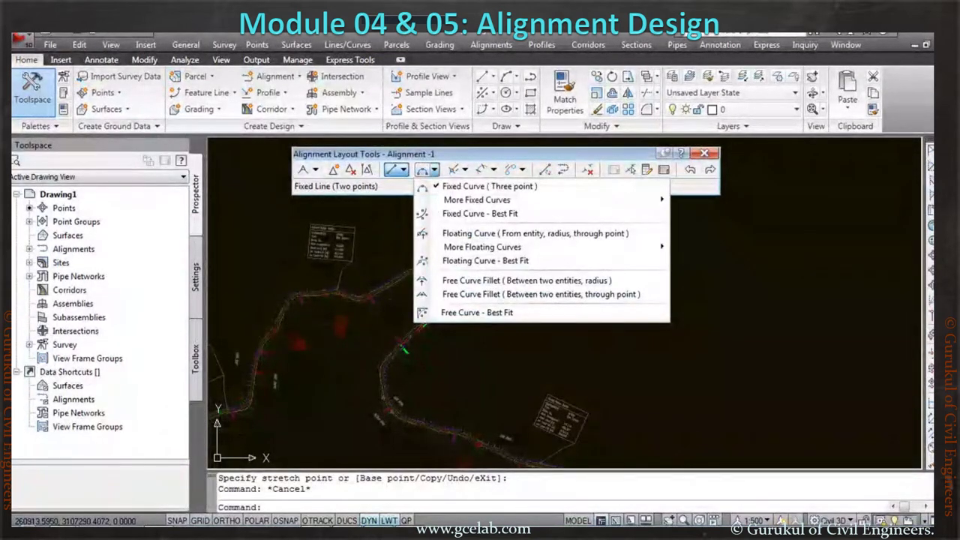
click(465, 170)
click(493, 169)
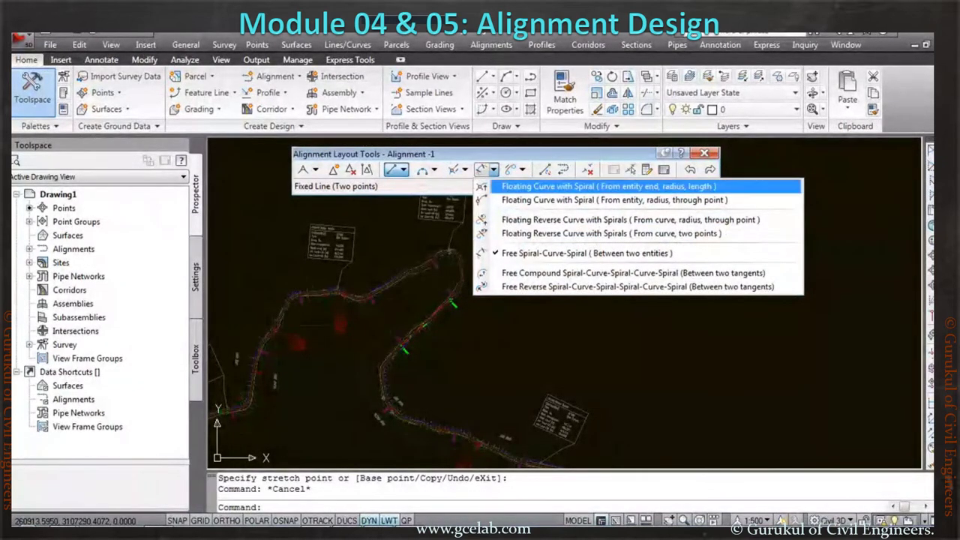
click(570, 186)
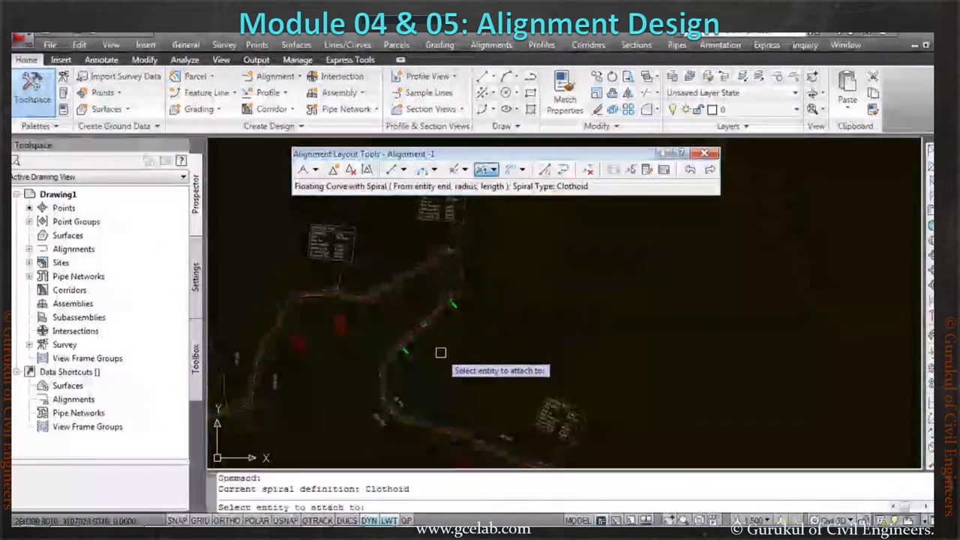
scroll(440, 350, up, 5)
- Start a Floating Curve with Spiral (From entity, radius, through point) attached to the fixed line, and check the transition length spreadsheet in Excel
click(492, 169)
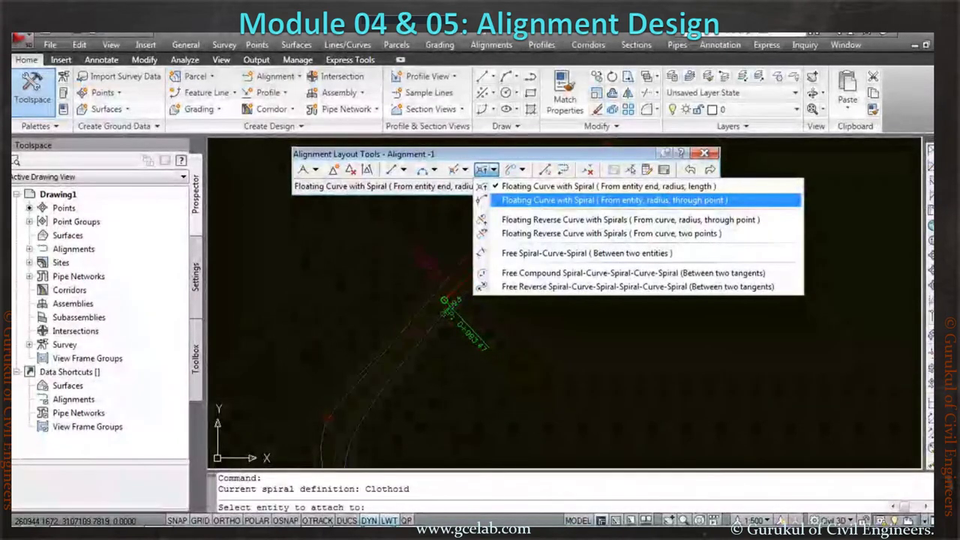
click(642, 201)
scroll(378, 353, up, 8)
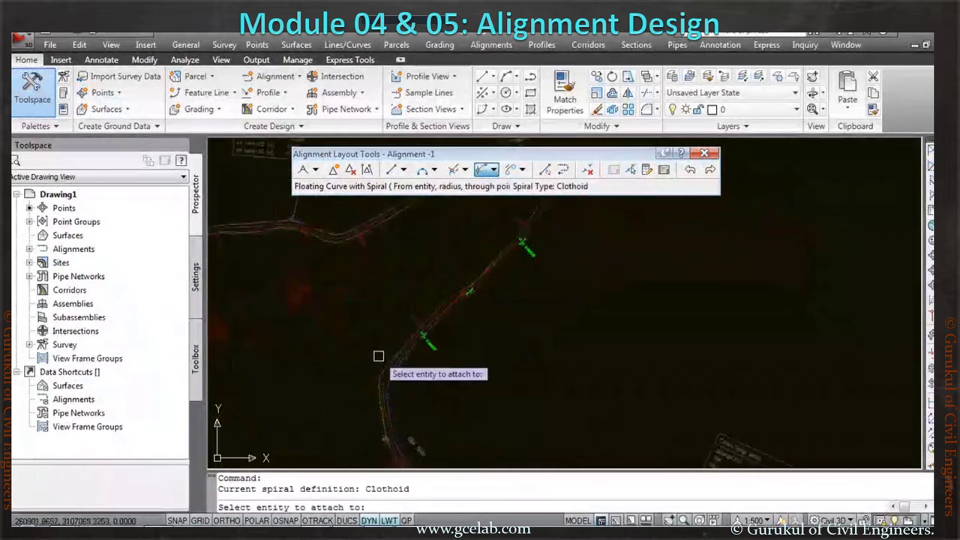
scroll(560, 330, up, 3)
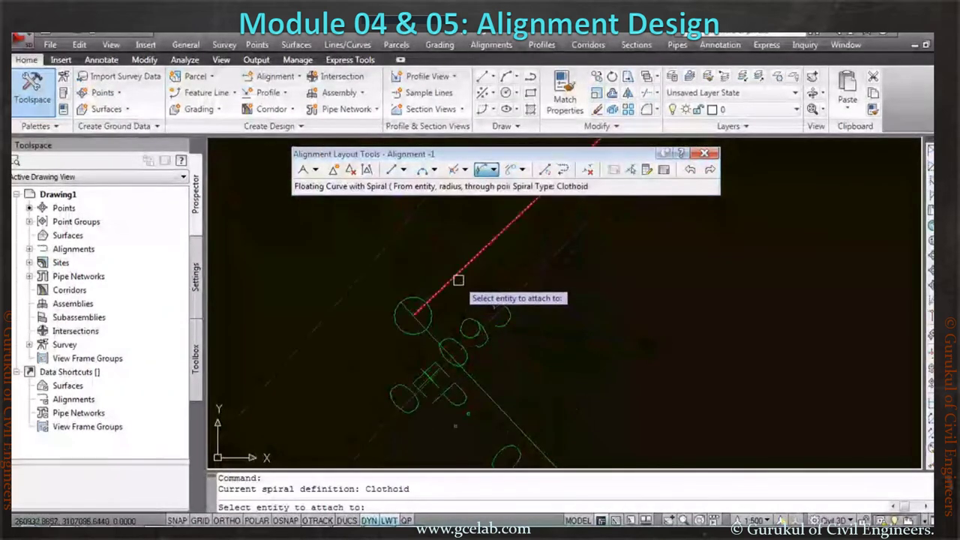
click(456, 279)
scroll(456, 279, down, 6)
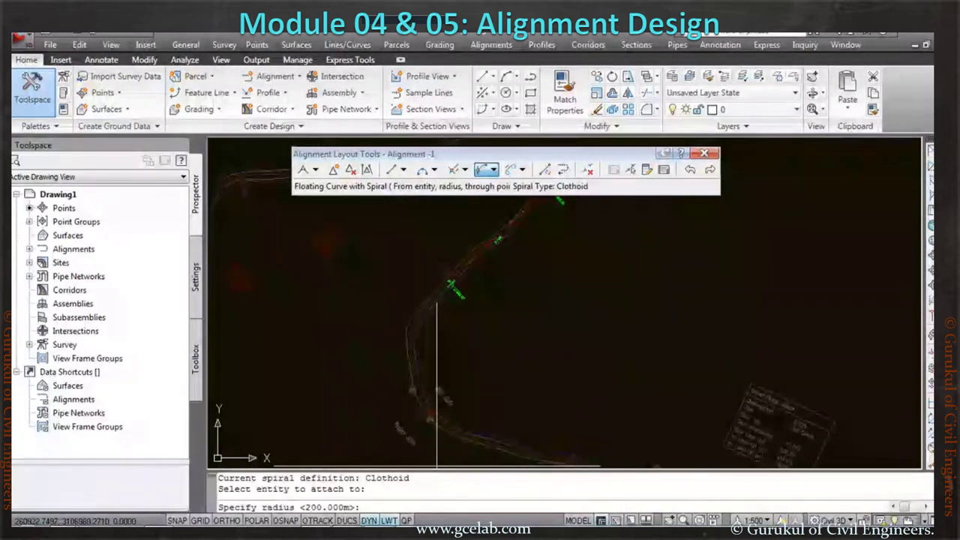
key(alt+Tab)
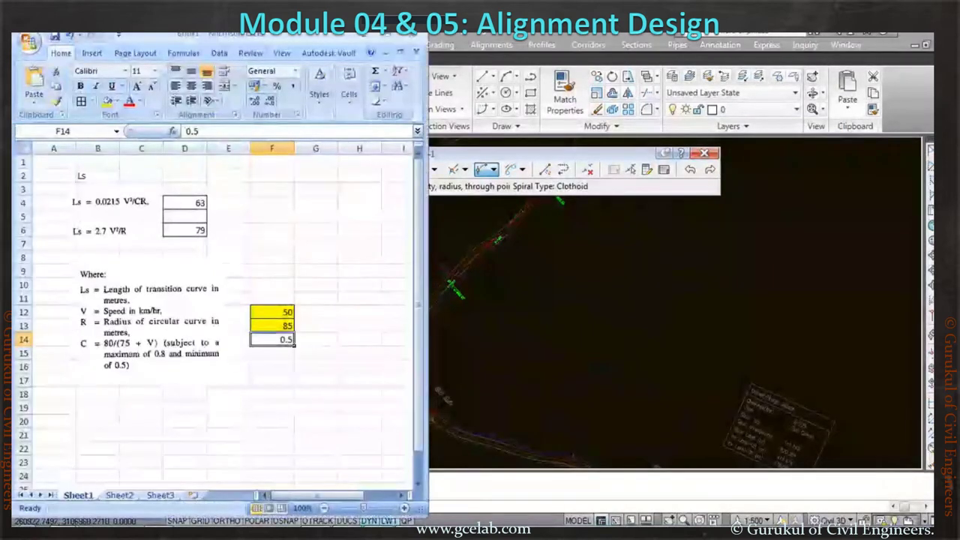
key(alt+Tab)
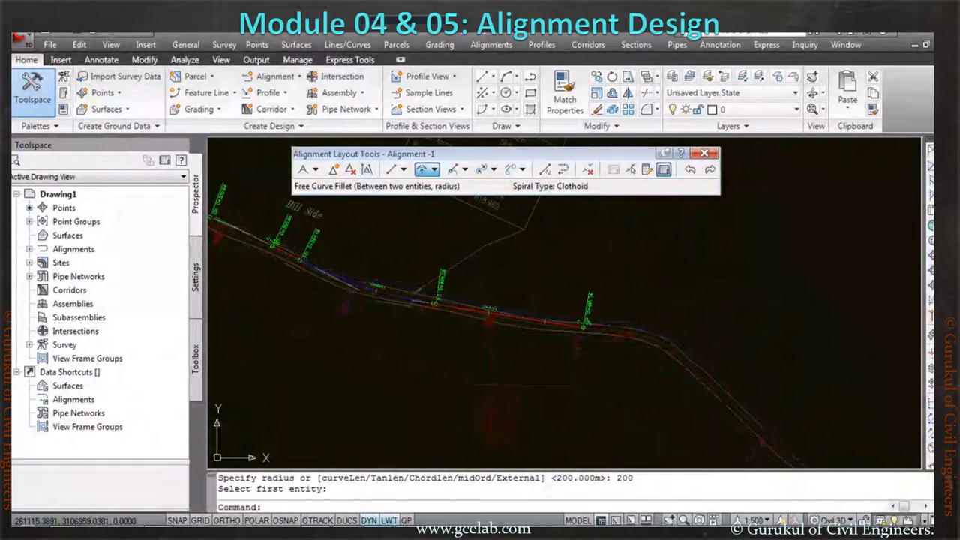
- End the layout work on Alignment -1 and close the alignment layout tools
scroll(499, 248, down, 4)
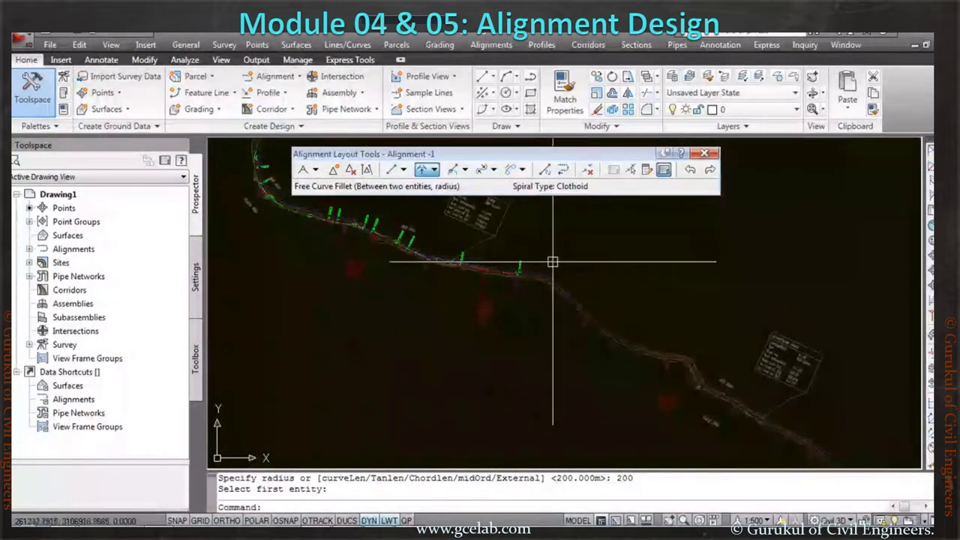
middle_drag(407, 269, 407, 300)
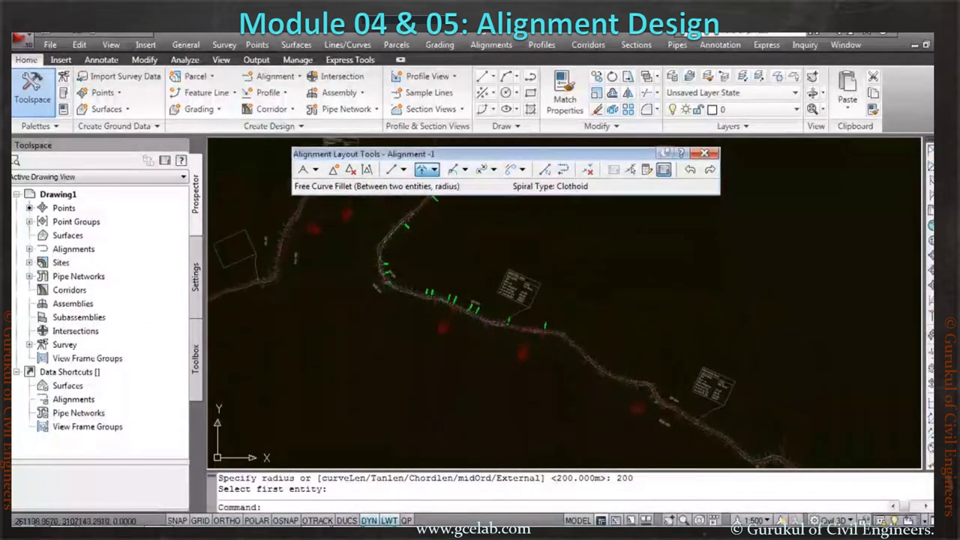
key(Escape)
key(Escape)
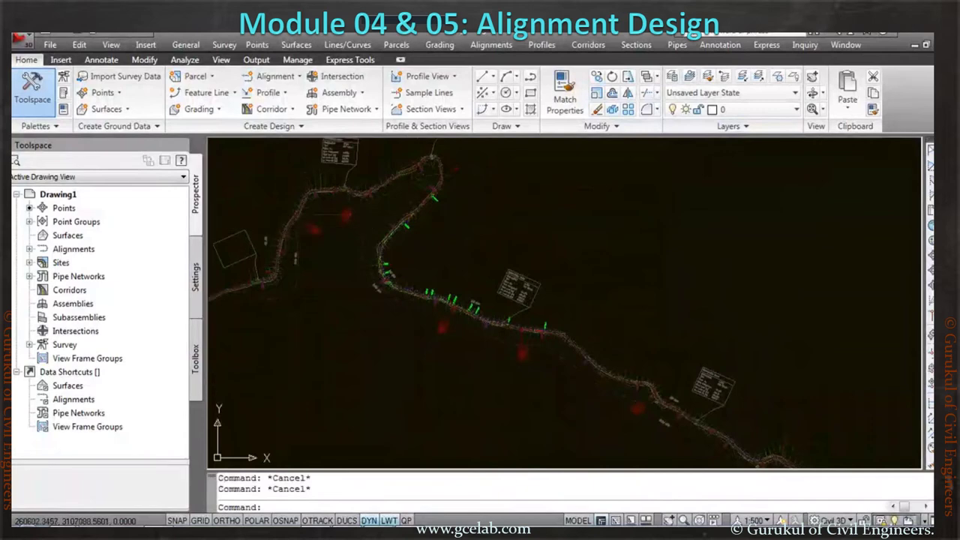
- Expand the centerline alignments down to the contents of Alignment -1 and select that alignment in the drawing
click(30, 249)
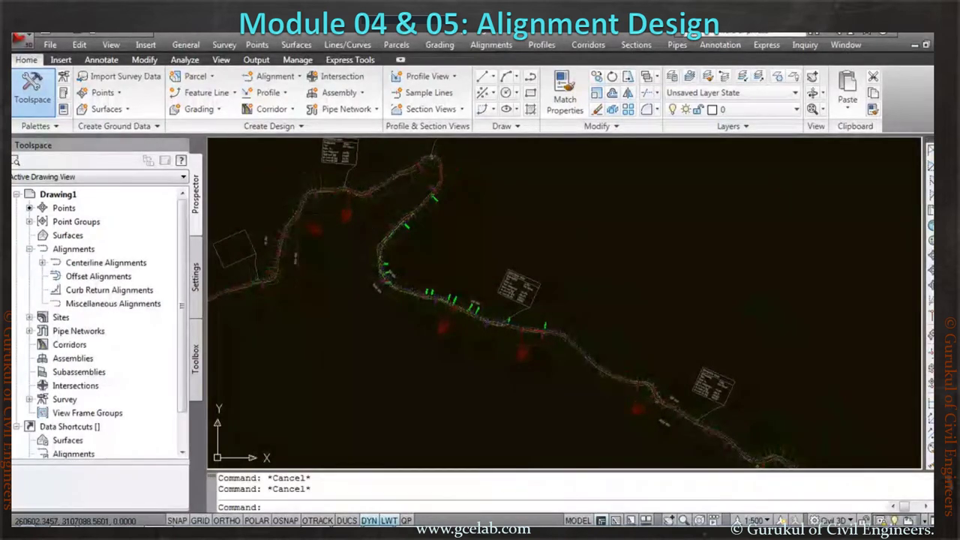
click(43, 262)
click(102, 276)
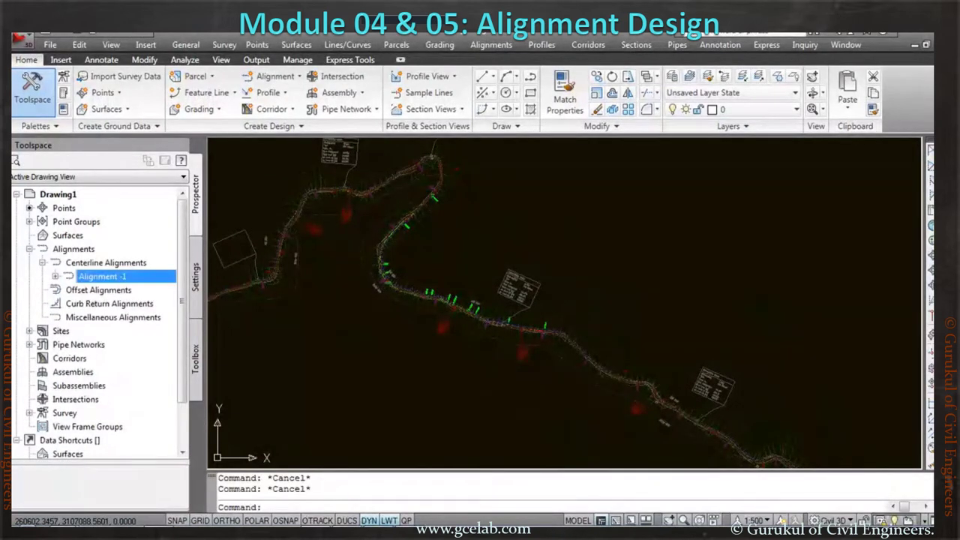
click(55, 276)
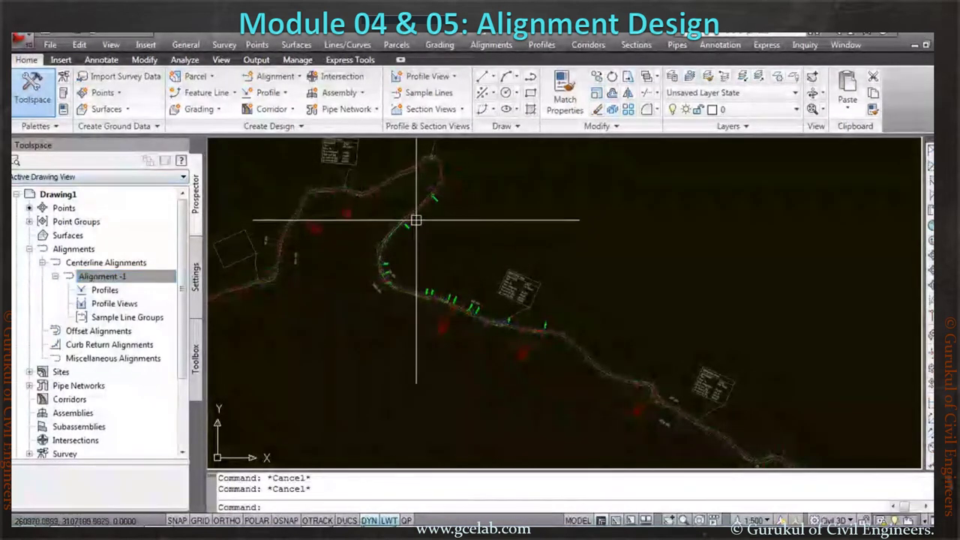
scroll(383, 263, up, 2)
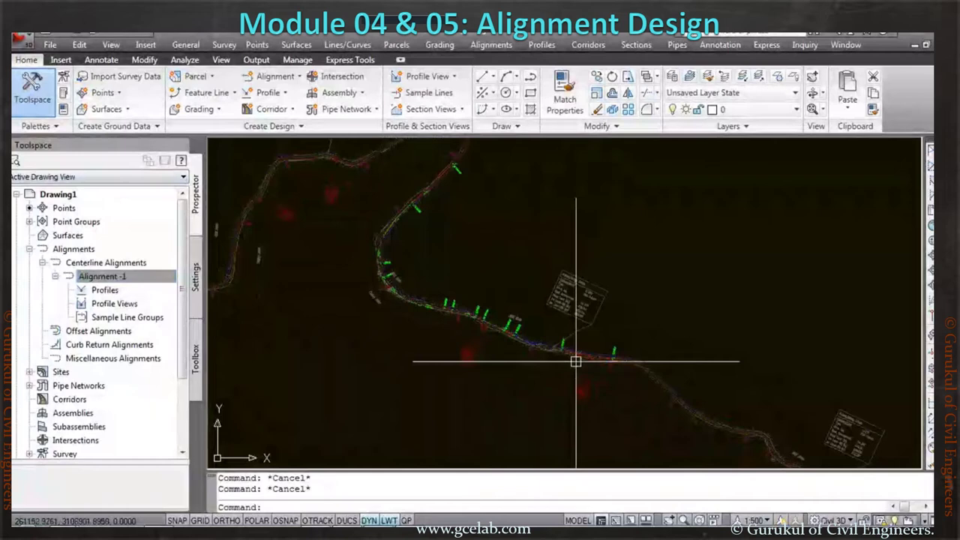
scroll(622, 358, up, 3)
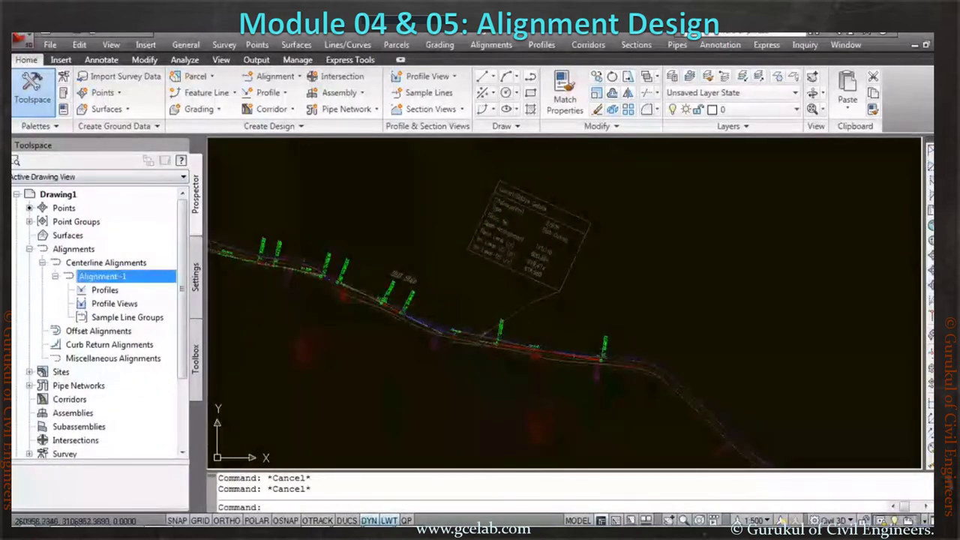
right_click(160, 278)
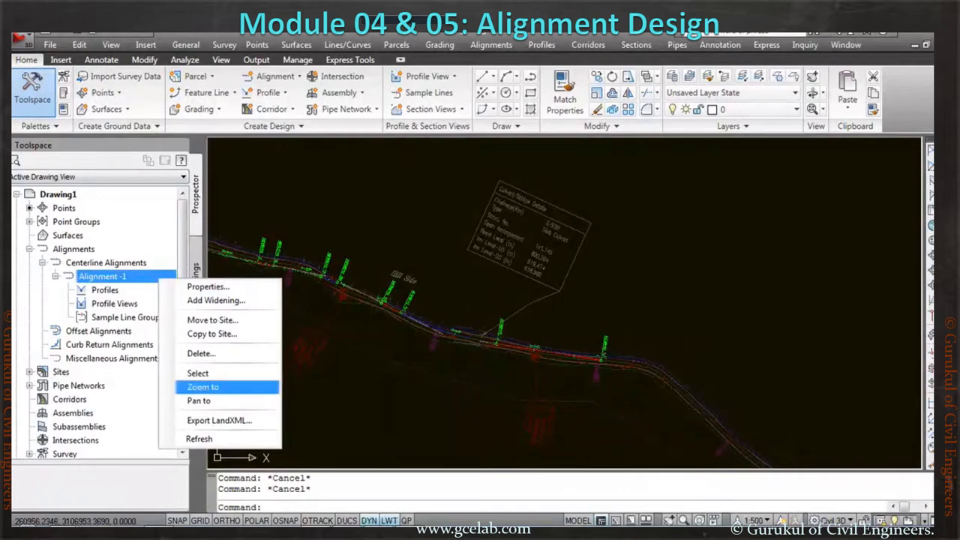
click(197, 373)
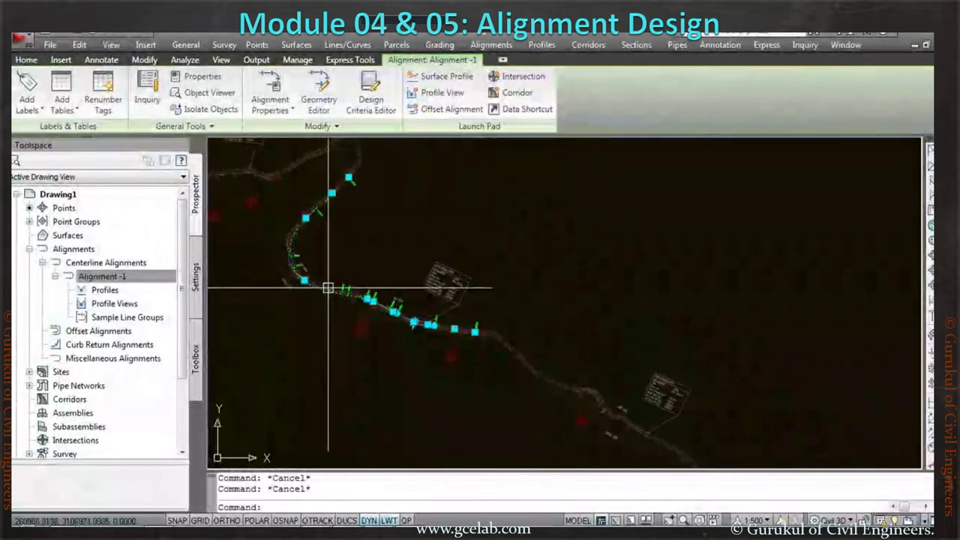
- Examine the selected Alignment -1's grips, tangents, curves and station labels along its whole length against the existing road, and clear the selection
scroll(450, 333, up, 5)
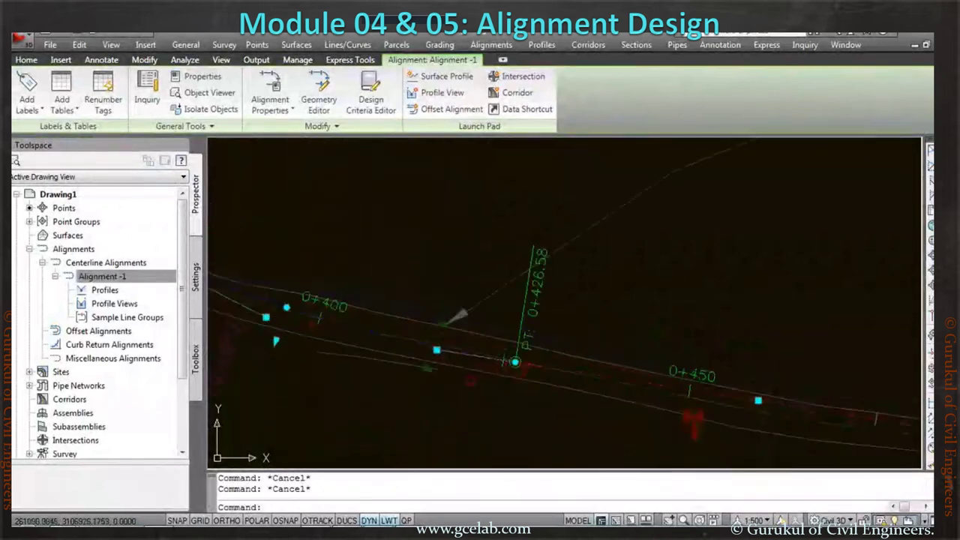
scroll(323, 341, down, 6)
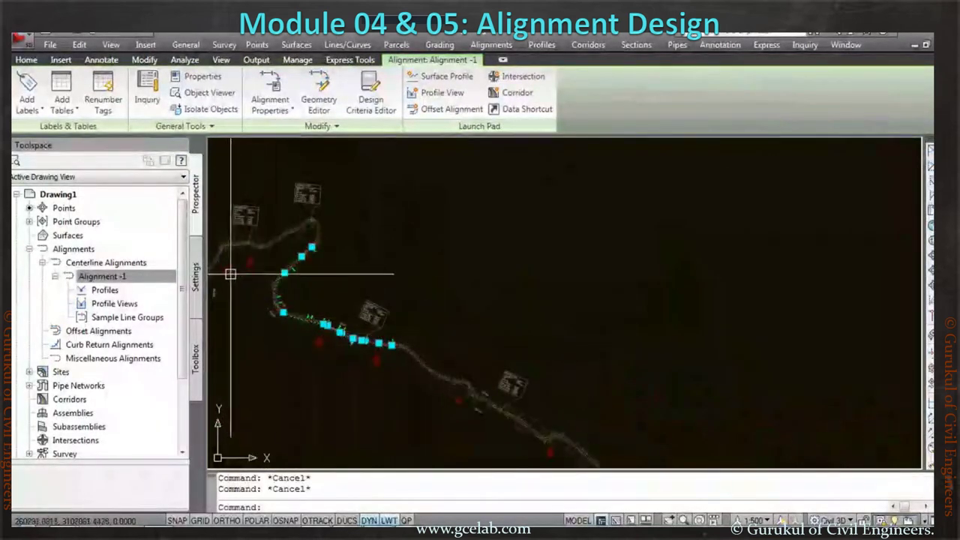
scroll(257, 284, up, 3)
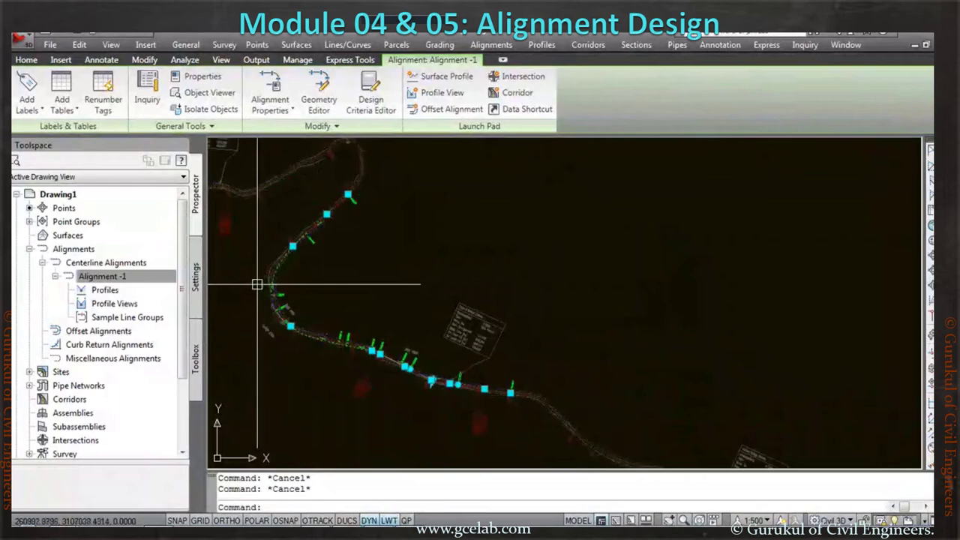
scroll(272, 271, up, 2)
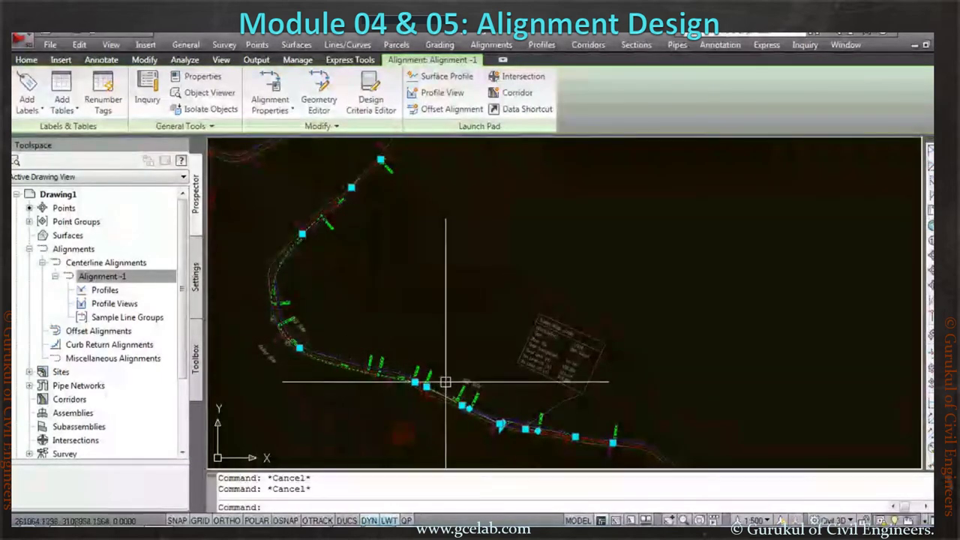
scroll(514, 386, up, 6)
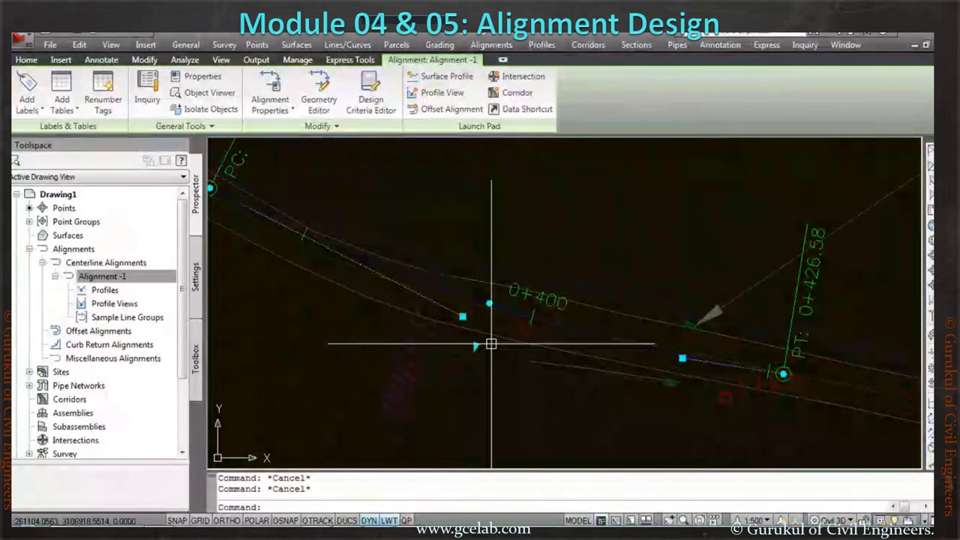
scroll(491, 344, down, 4)
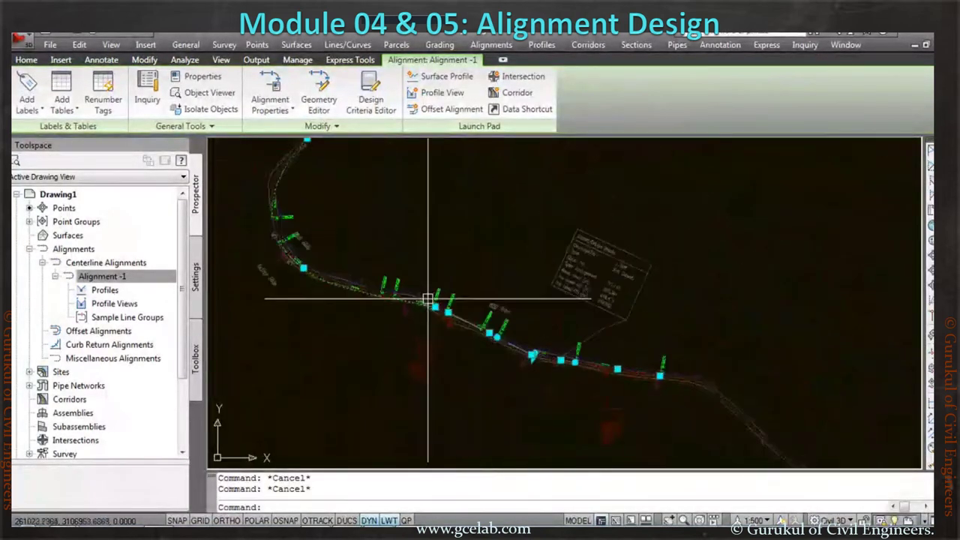
scroll(432, 298, up, 3)
scroll(433, 291, down, 1)
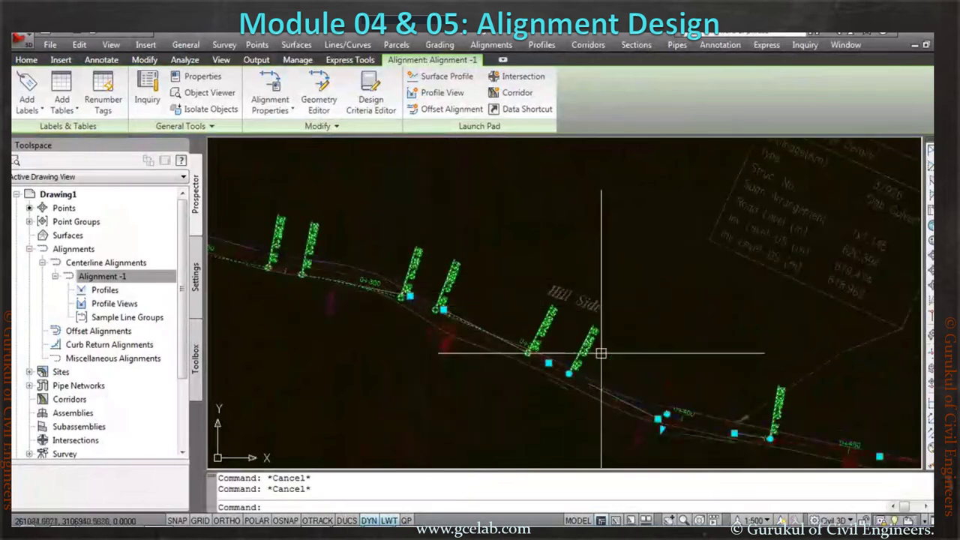
scroll(498, 302, down, 1)
scroll(600, 375, up, 5)
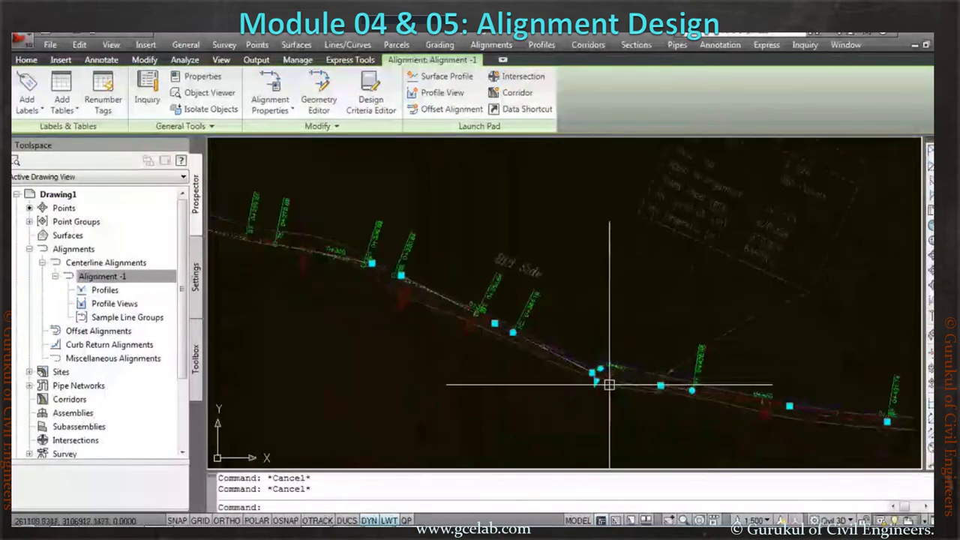
scroll(610, 343, down, 4)
middle_drag(431, 223, 504, 339)
middle_drag(389, 202, 369, 280)
middle_drag(435, 273, 386, 352)
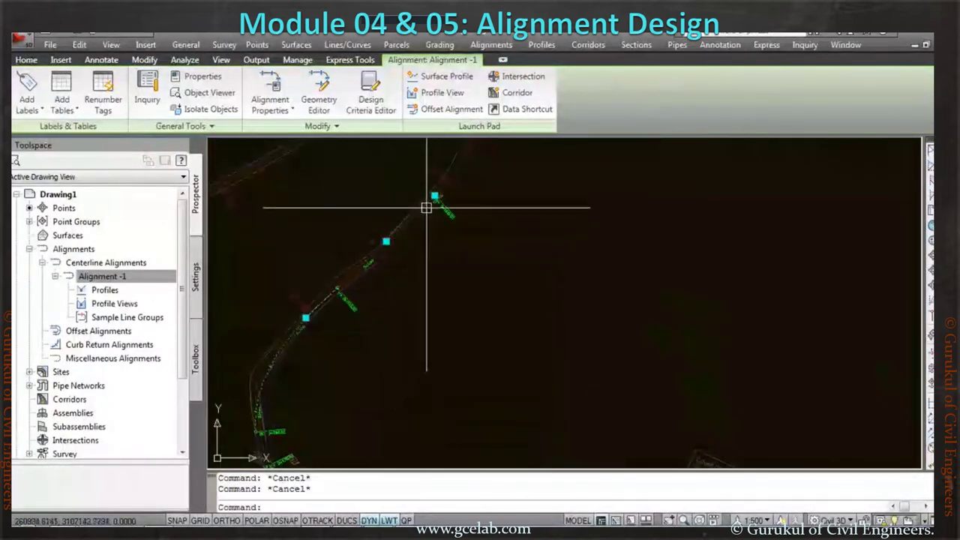
scroll(298, 336, down, 2)
middle_drag(298, 335, 273, 287)
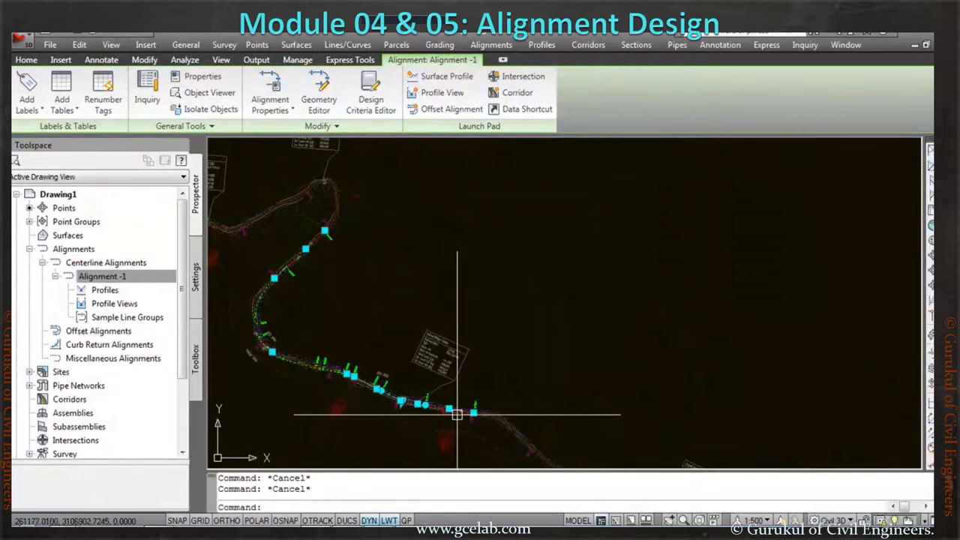
key(Escape)
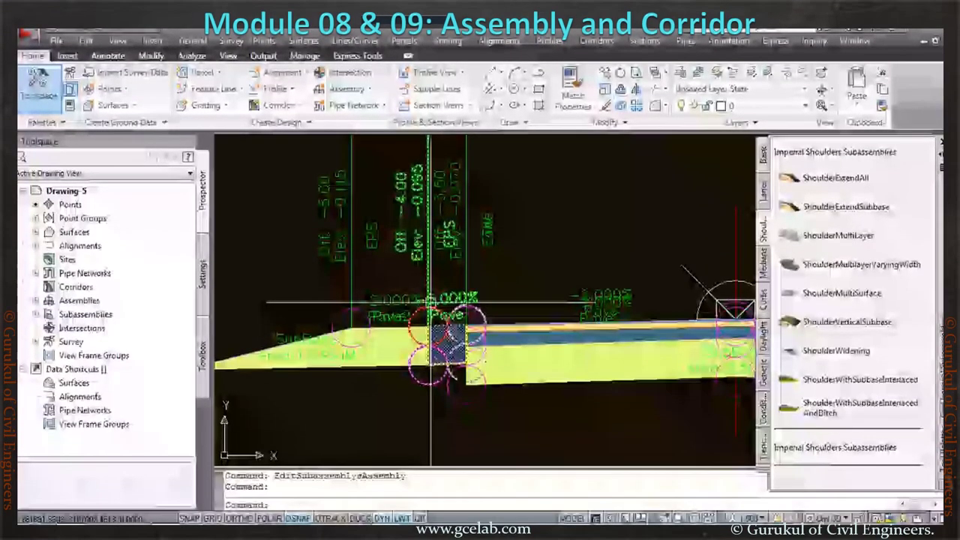
- Examine the road assembly's lanes, shoulders and sloping outer ends on both sides, and show the Imperial Basic subassemblies
scroll(450, 292, up, 5)
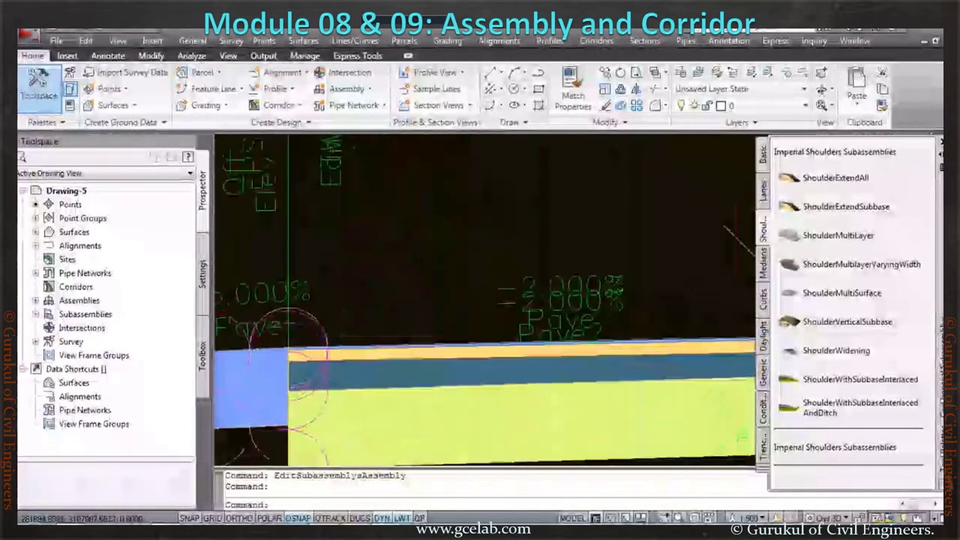
scroll(442, 270, down, 8)
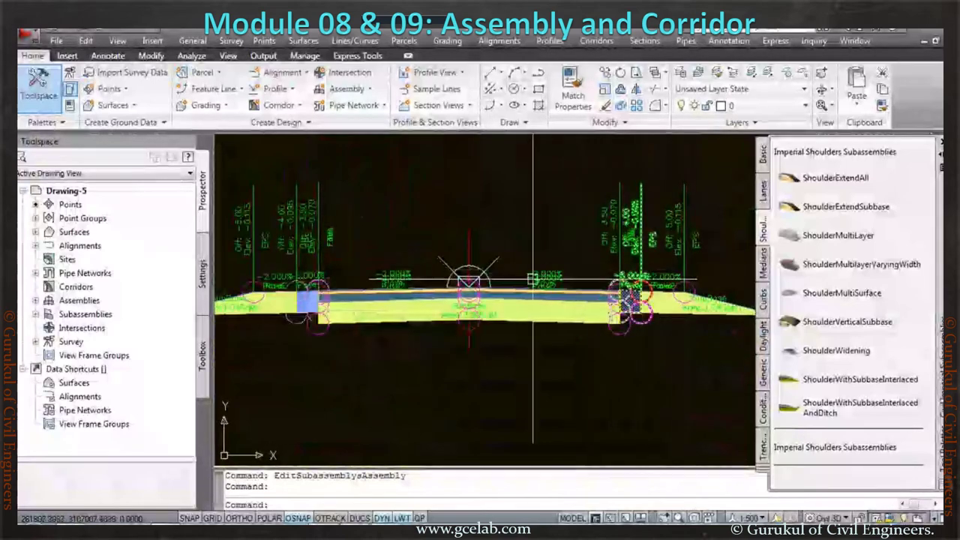
scroll(458, 274, up, 5)
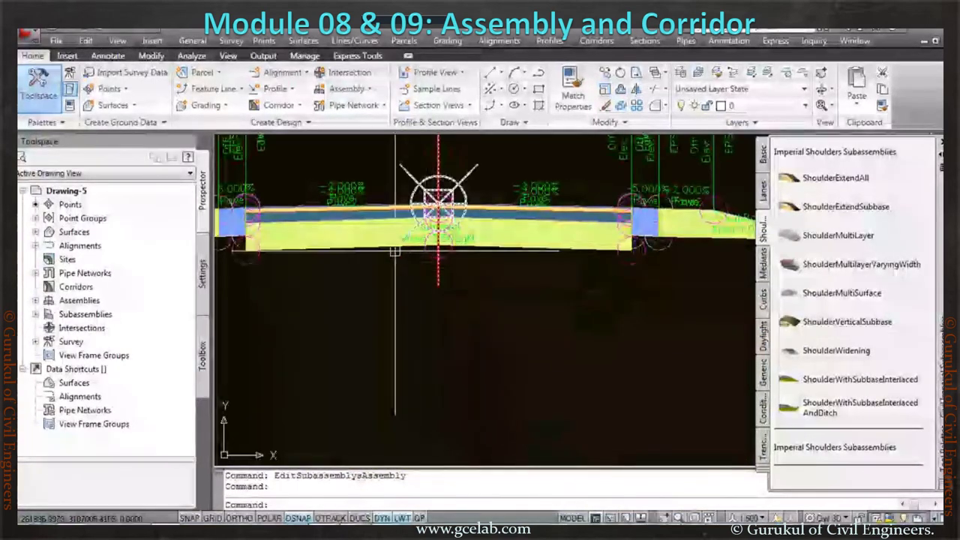
scroll(559, 248, up, 2)
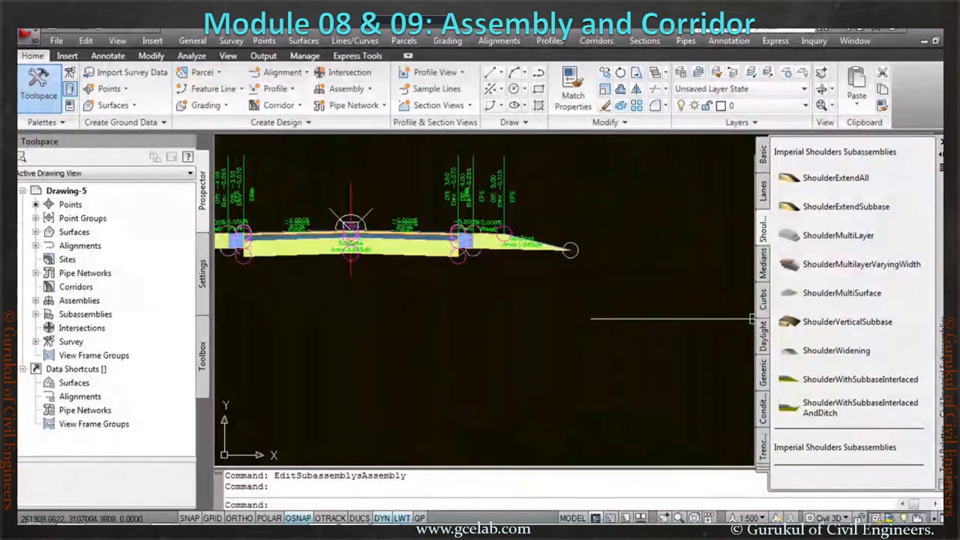
click(763, 154)
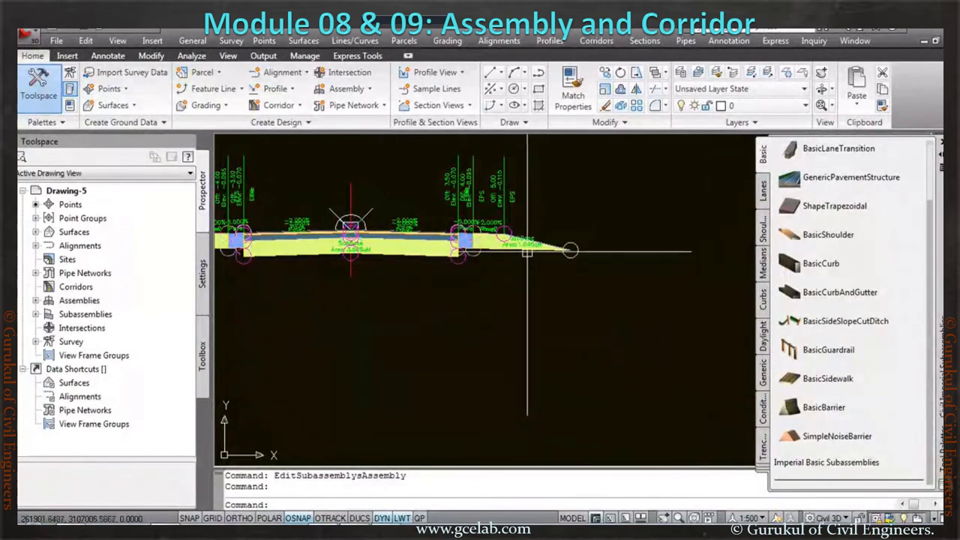
scroll(570, 252, up, 4)
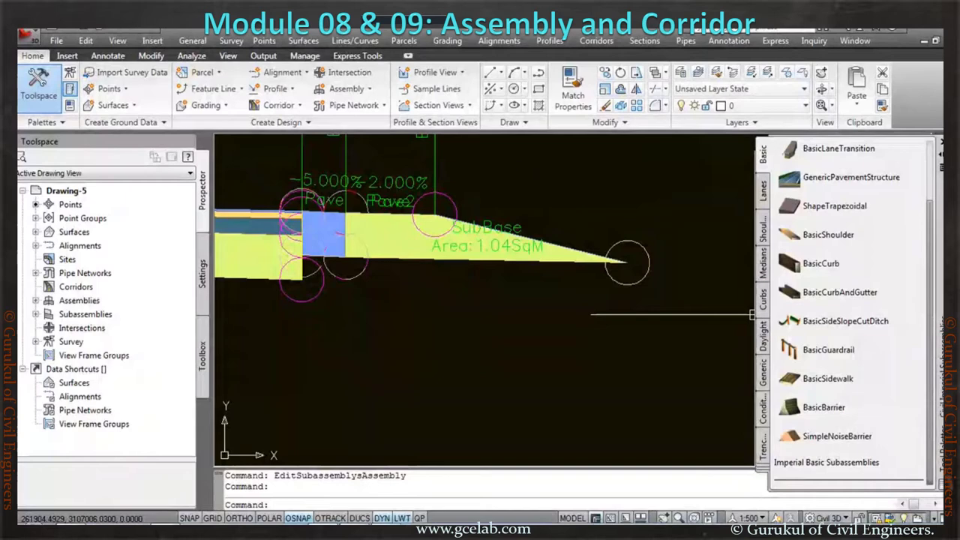
scroll(840, 315, up, 2)
scroll(840, 315, down, 2)
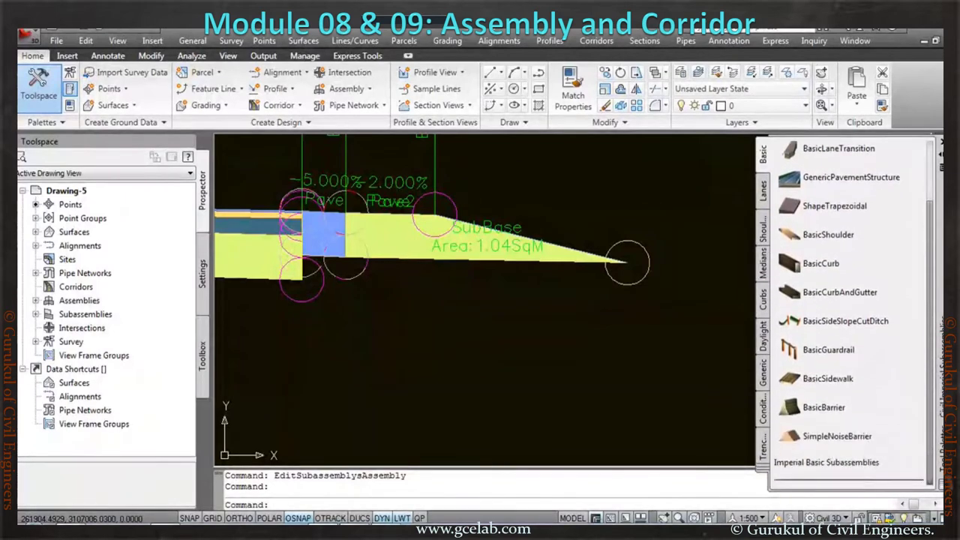
- Browse the daylight, generic and lane subassemblies, and attach BasicSideSlopeCutDitch to the outer shoulder end points on both sides of the assembly
click(763, 337)
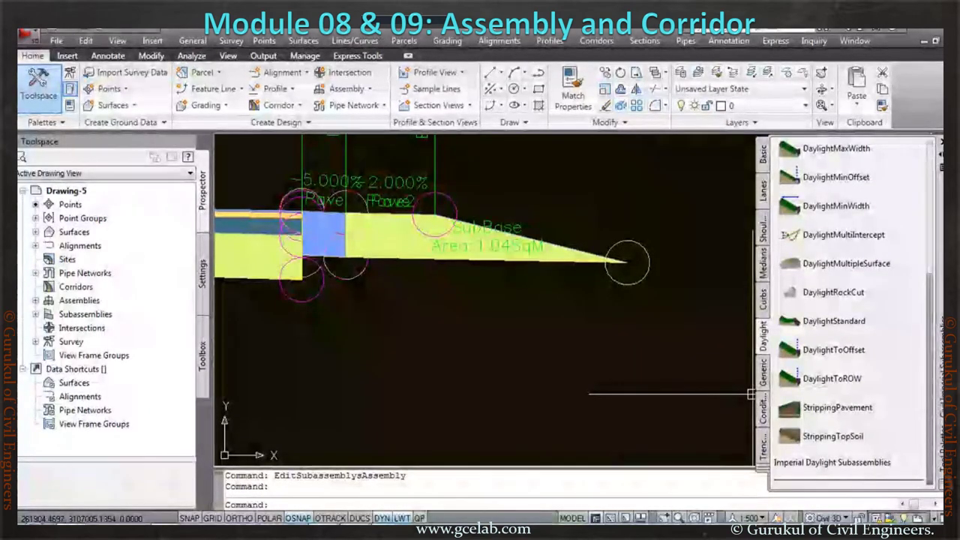
click(763, 370)
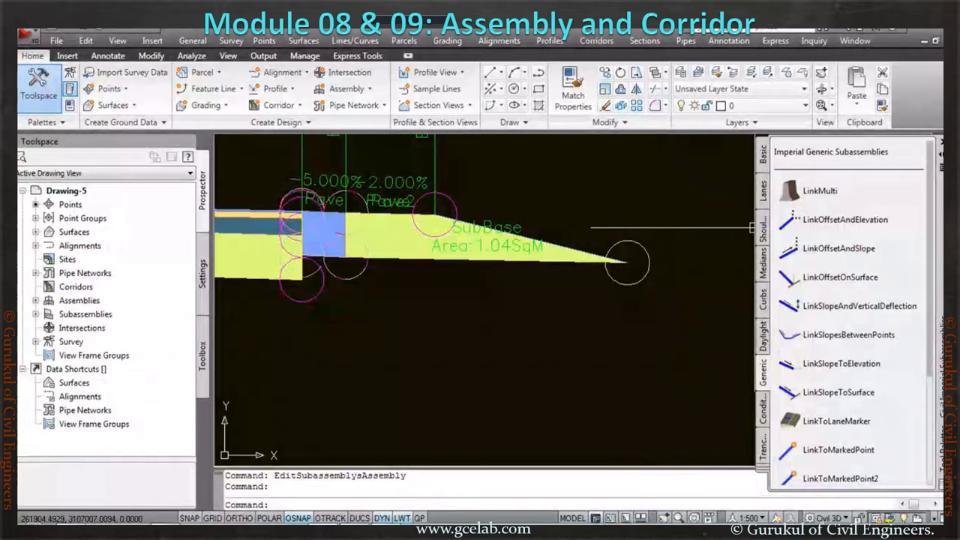
click(763, 189)
click(763, 154)
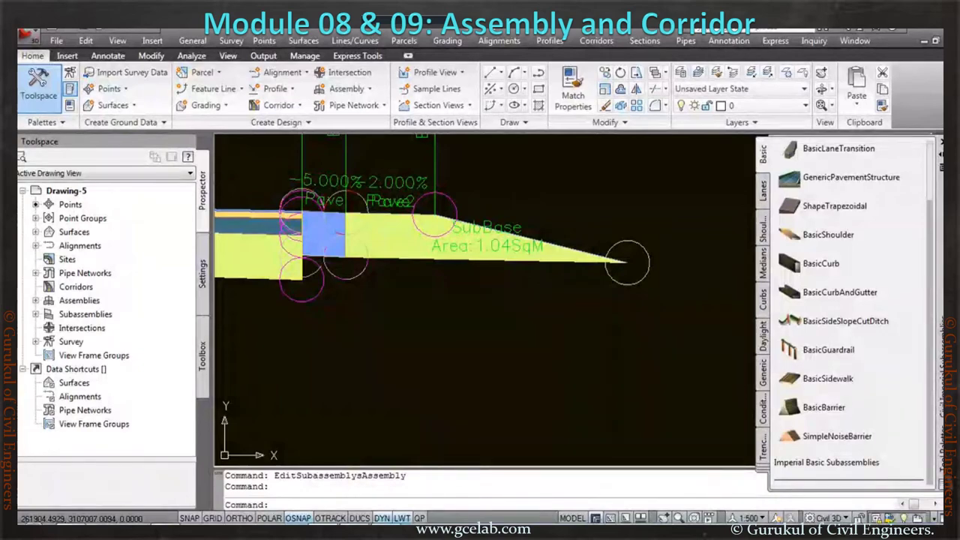
click(845, 321)
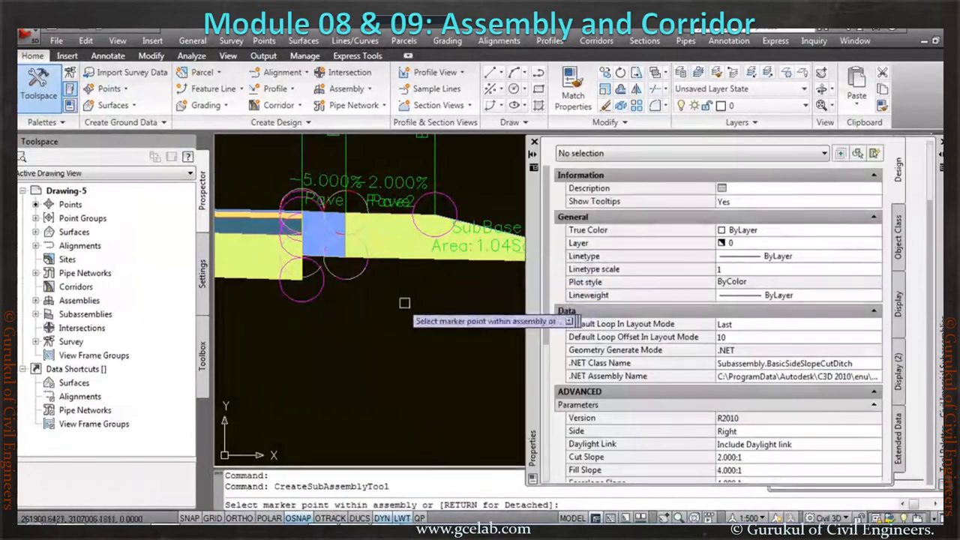
scroll(399, 300, down, 2)
scroll(459, 283, up, 3)
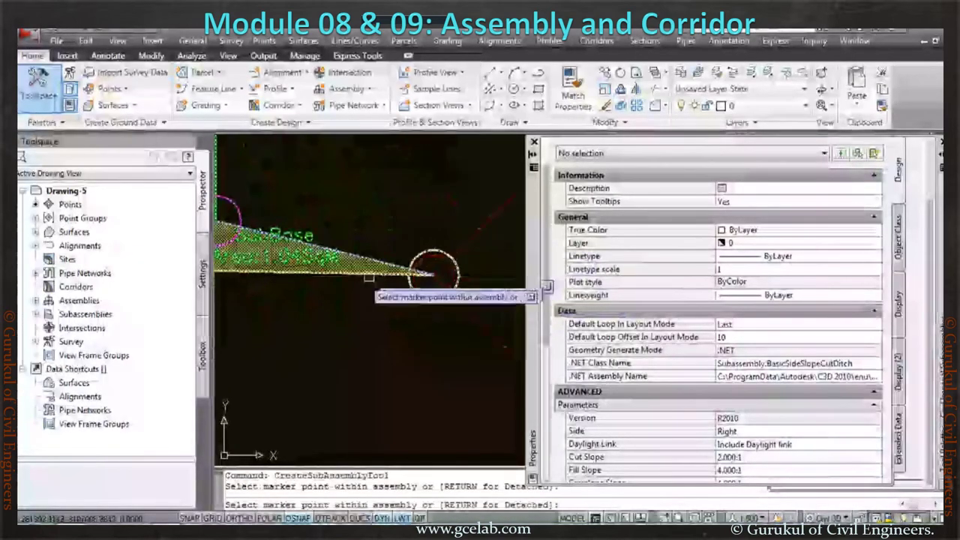
scroll(367, 292, down, 5)
scroll(259, 291, up, 5)
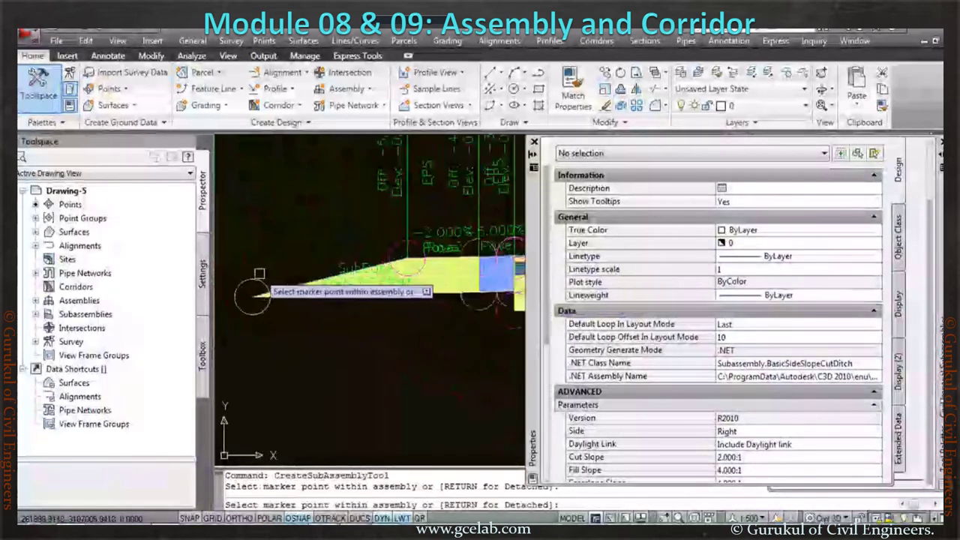
right_click(276, 253)
click(321, 295)
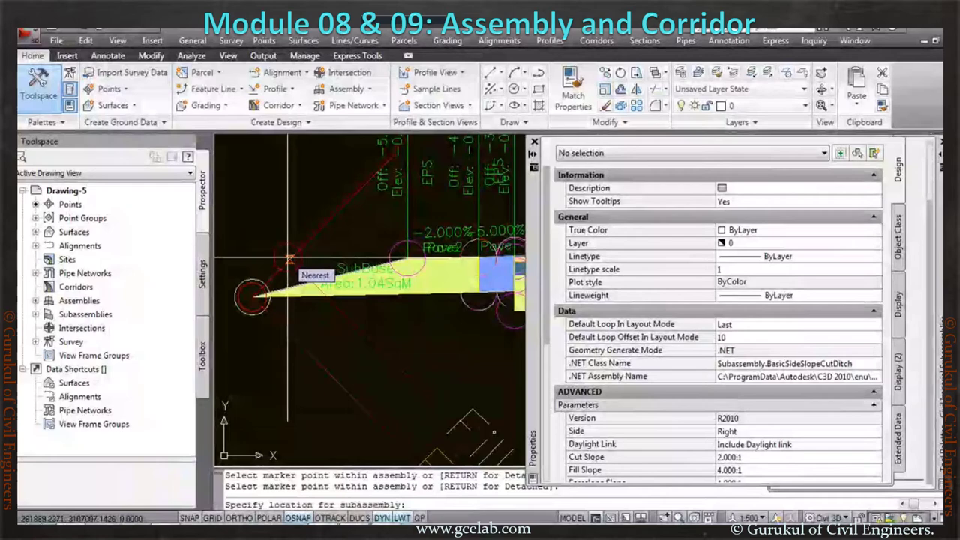
key(Escape)
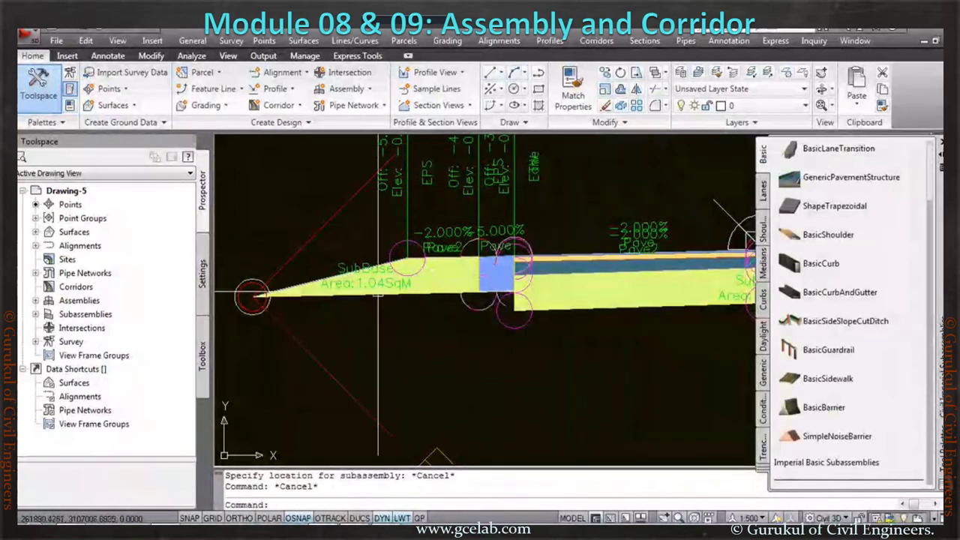
- Set the Side parameter of the BasicSideSlopeCutDitch at the assembly's left end to Left in its subassembly properties
scroll(378, 294, down, 3)
click(367, 326)
right_click(355, 301)
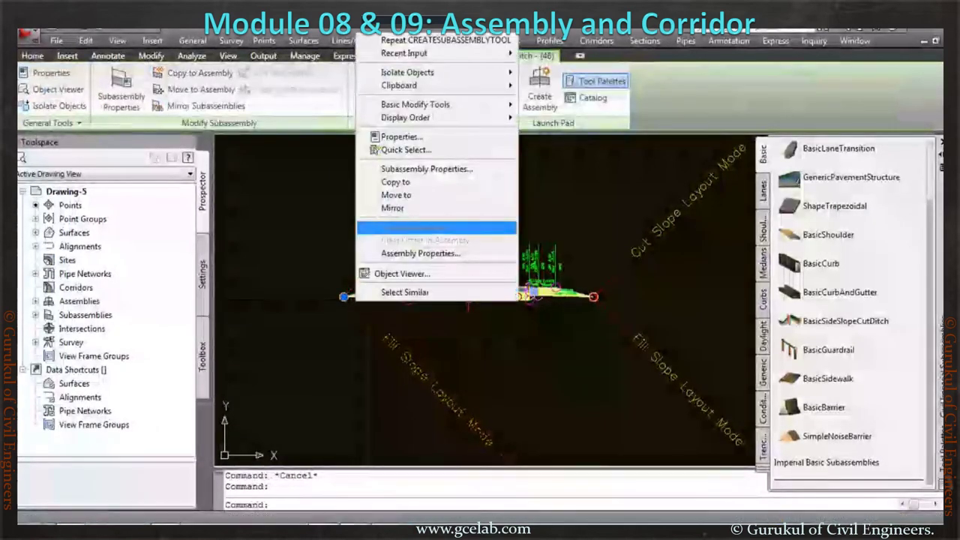
click(426, 169)
click(524, 80)
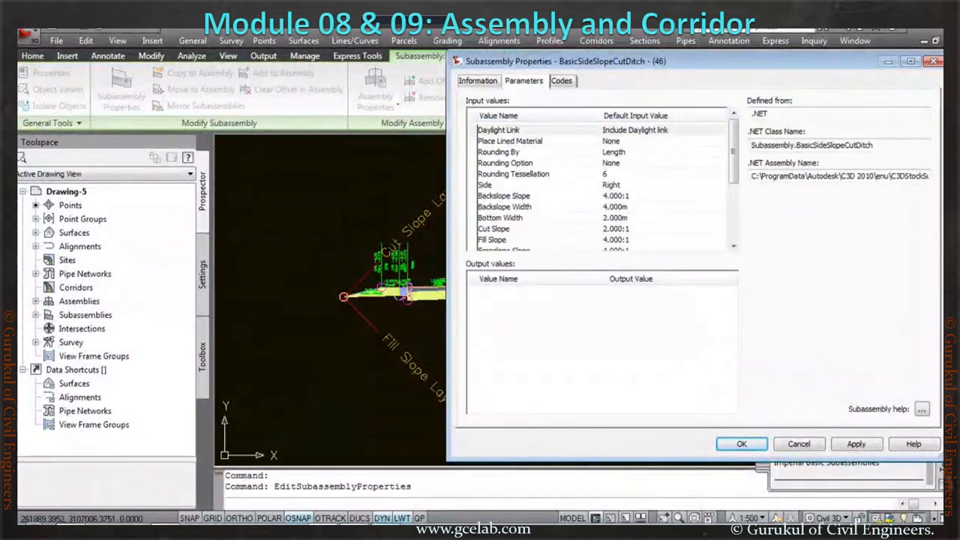
drag(733, 150, 734, 157)
click(603, 171)
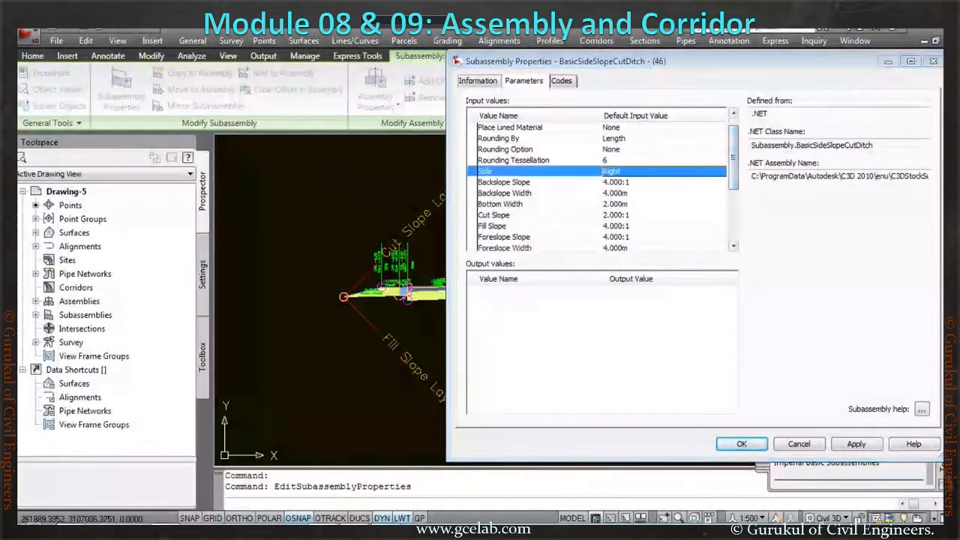
click(696, 252)
click(638, 273)
click(660, 275)
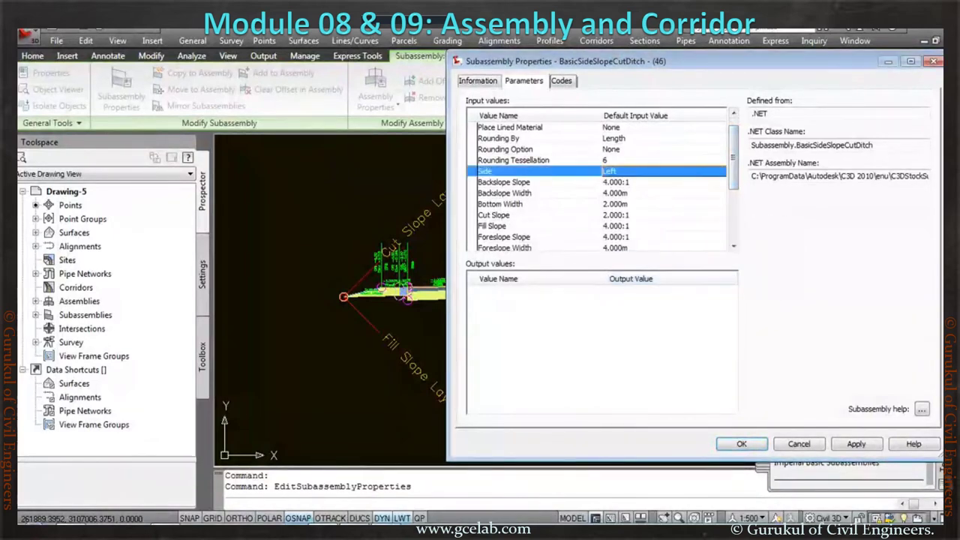
click(741, 443)
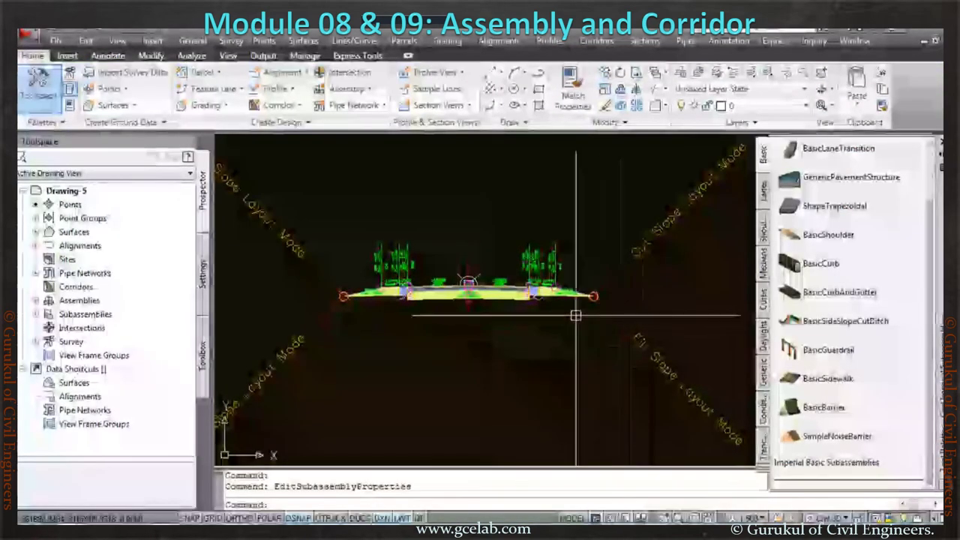
- Open the construction properties of assembly A-1 and review the input values of the CrownedLane and right-side ShoulderExtendAll subassemblies
click(467, 300)
right_click(465, 312)
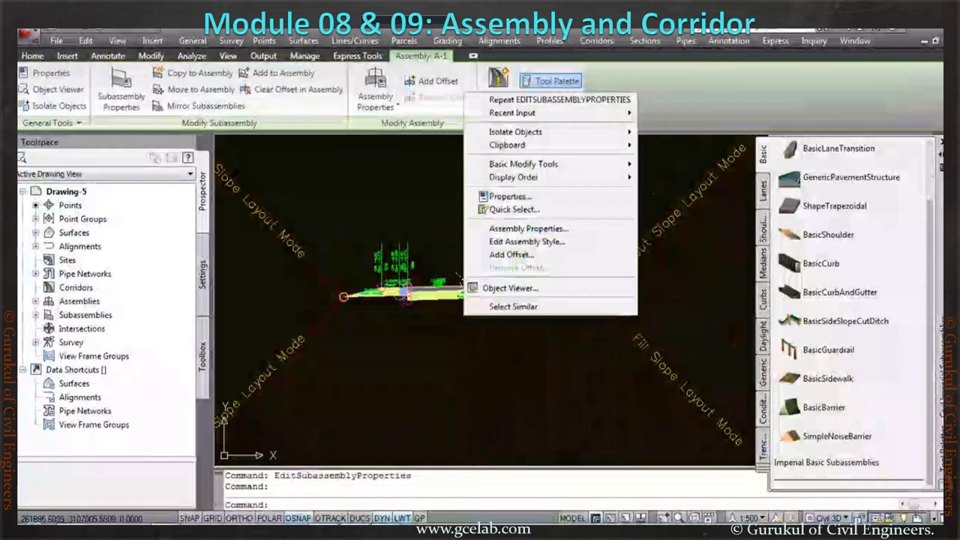
click(528, 228)
click(333, 138)
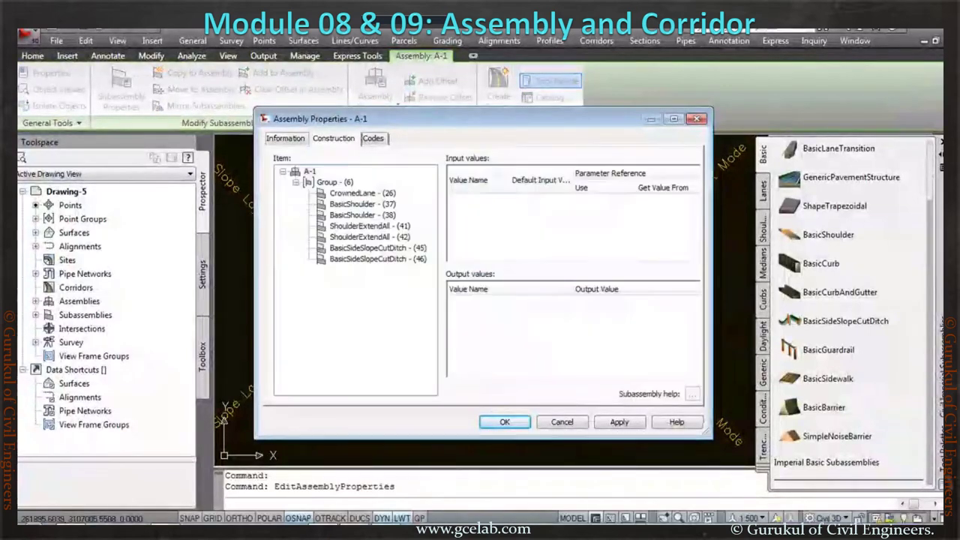
click(362, 192)
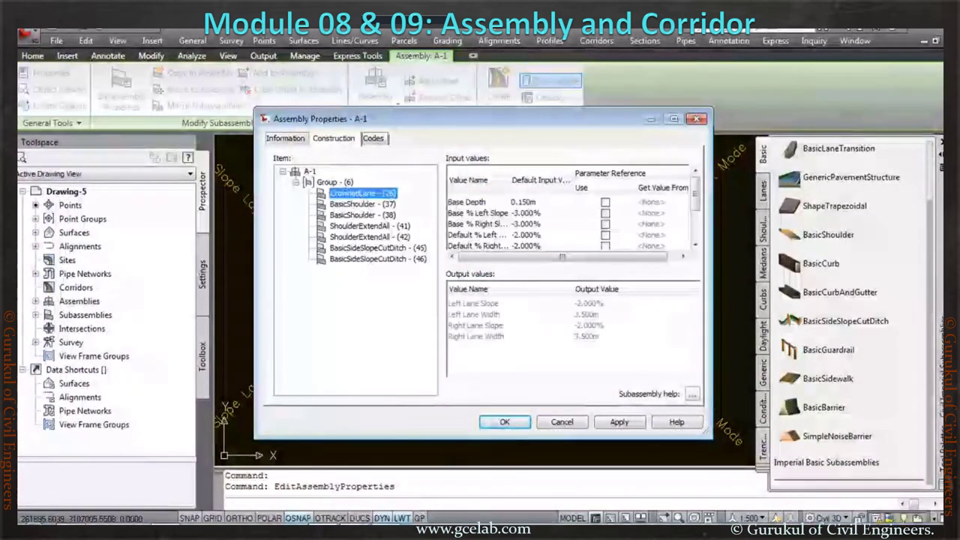
drag(484, 110, 484, 28)
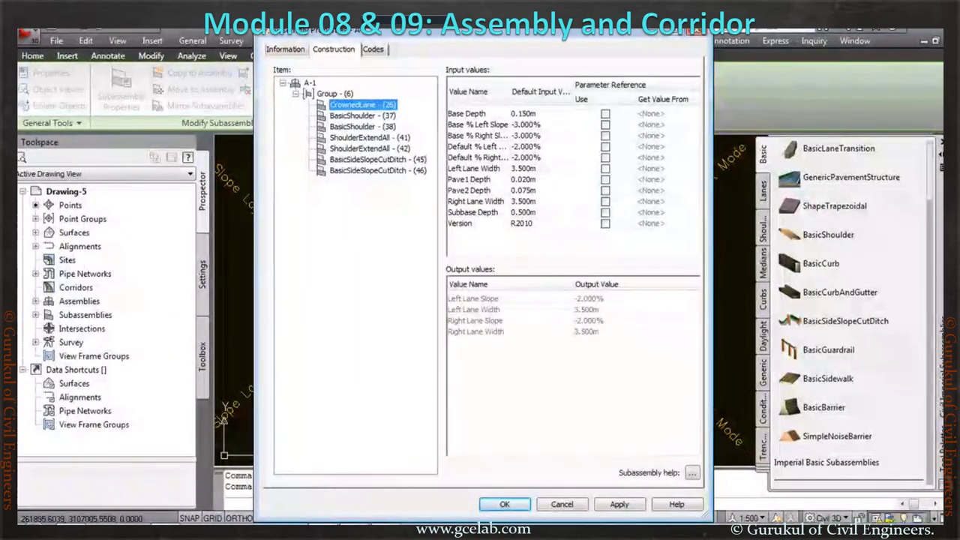
click(369, 137)
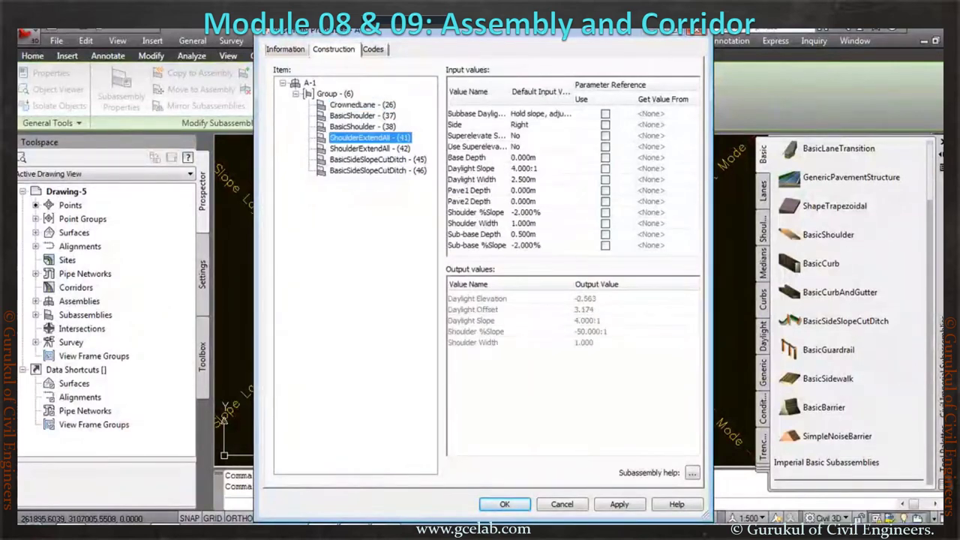
- Set the Fill Slope of the right-side BasicSideSlopeCutDitch to 2 in the assembly properties
click(377, 159)
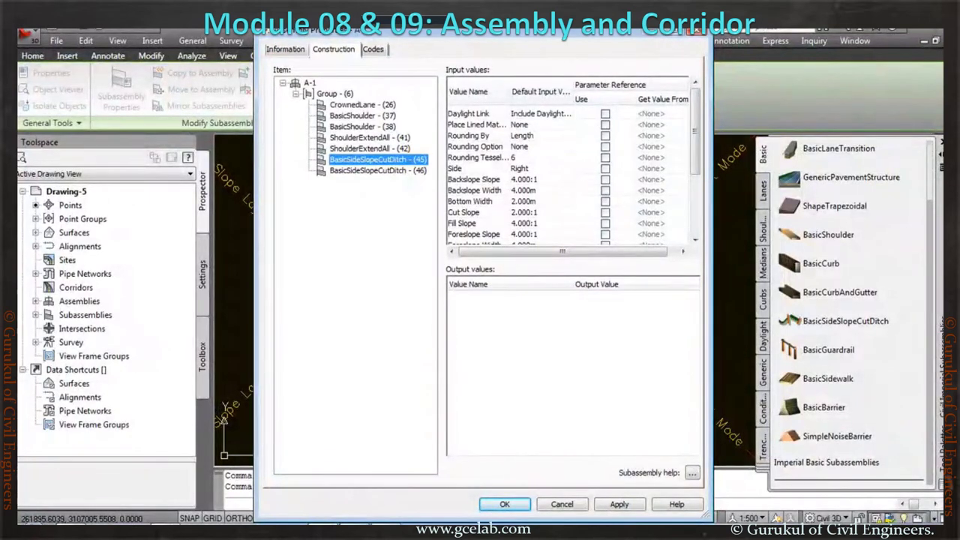
click(541, 222)
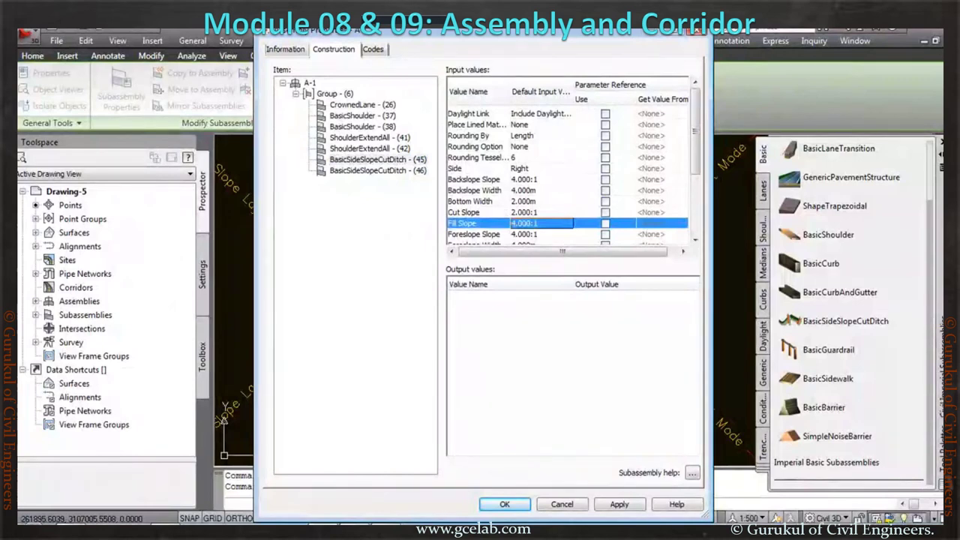
click(541, 223)
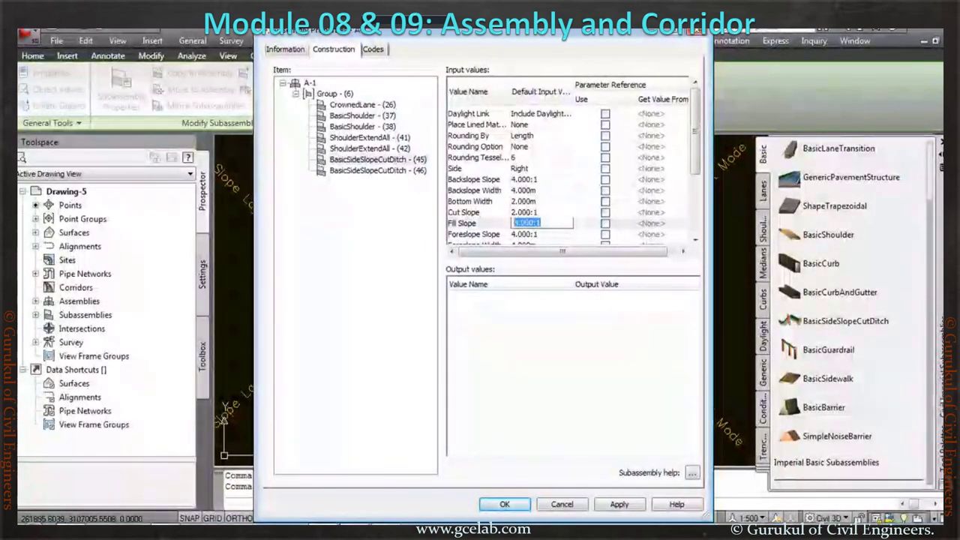
text(2)
key(Return)
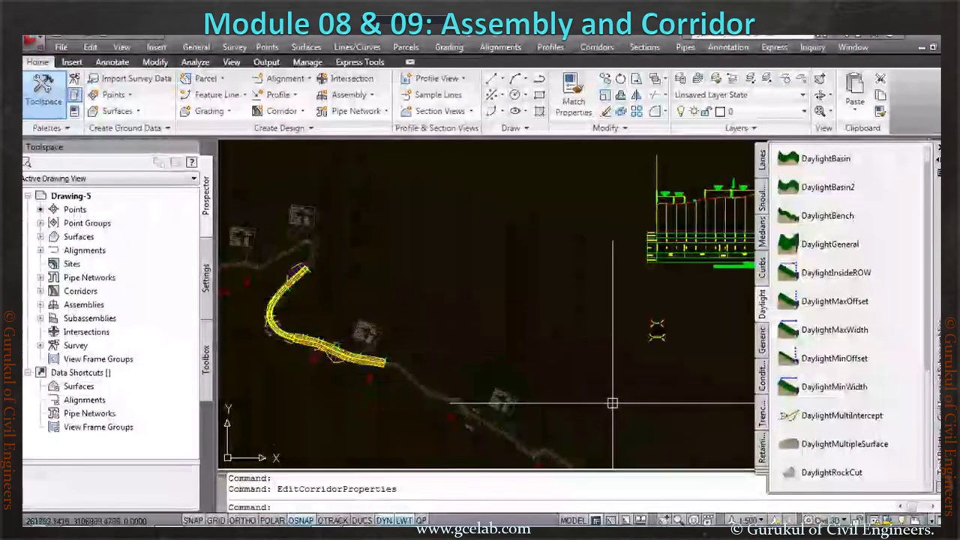
- Examine the finished corridor in plan along the existing road, the profile view, and the two road assemblies with their cut and fill slopes
scroll(267, 341, up, 6)
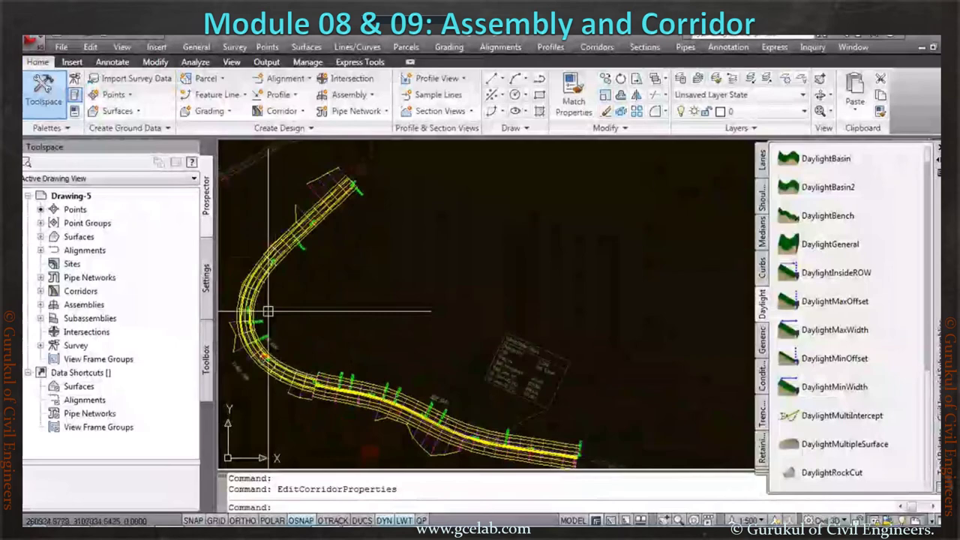
scroll(267, 340, down, 6)
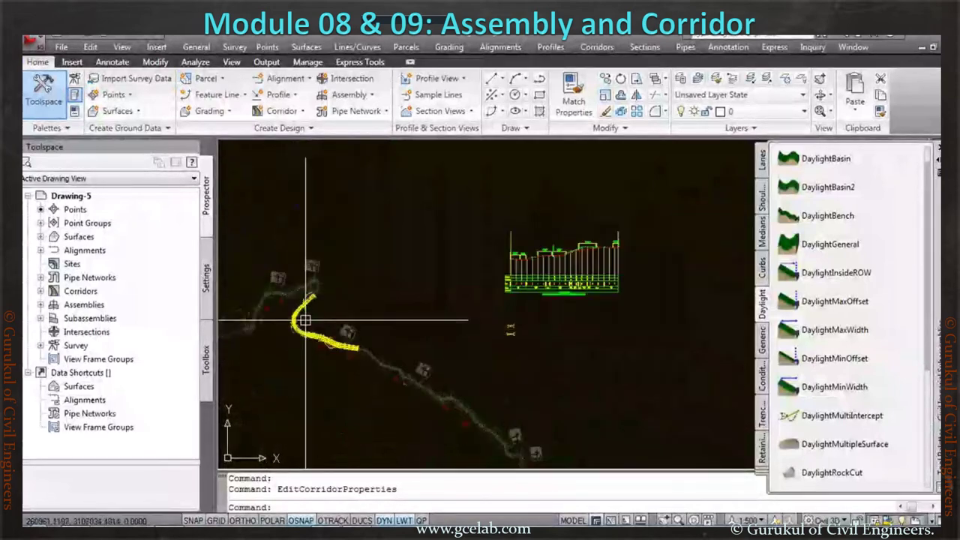
scroll(420, 328, down, 3)
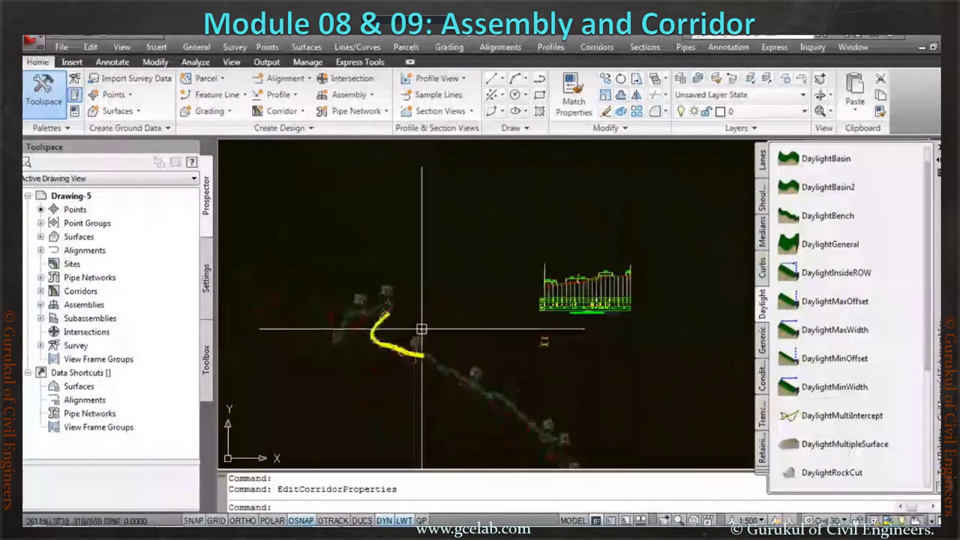
scroll(525, 338, up, 6)
scroll(531, 336, up, 8)
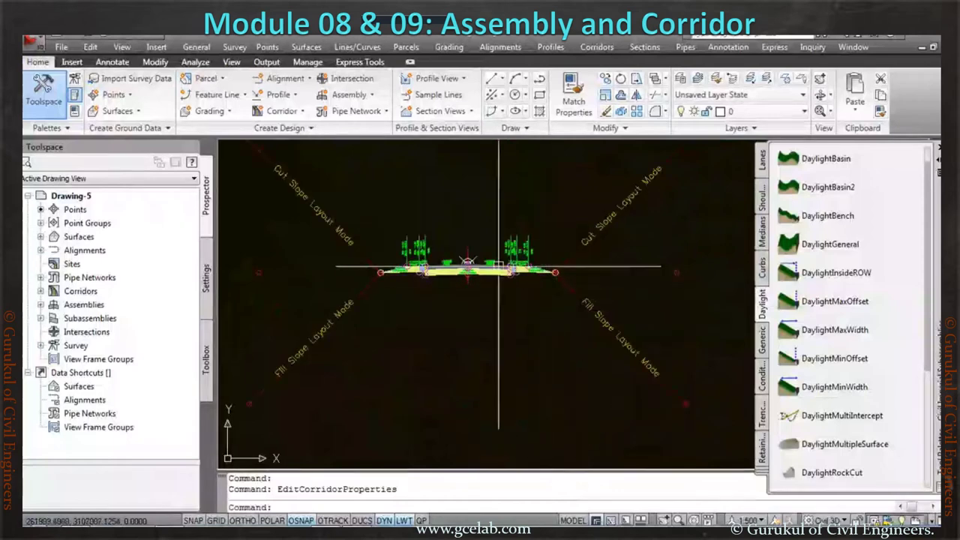
scroll(463, 324, down, 3)
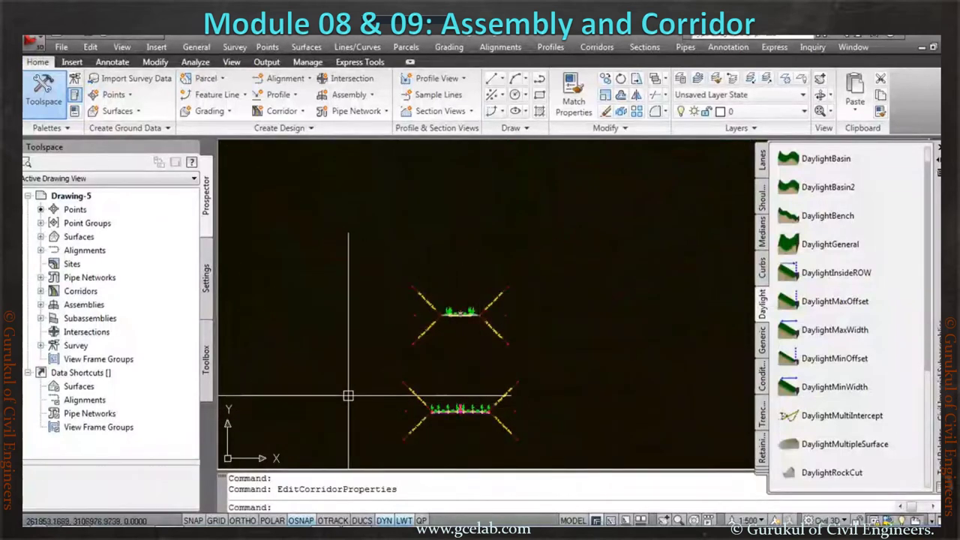
scroll(451, 343, up, 1)
scroll(450, 311, up, 6)
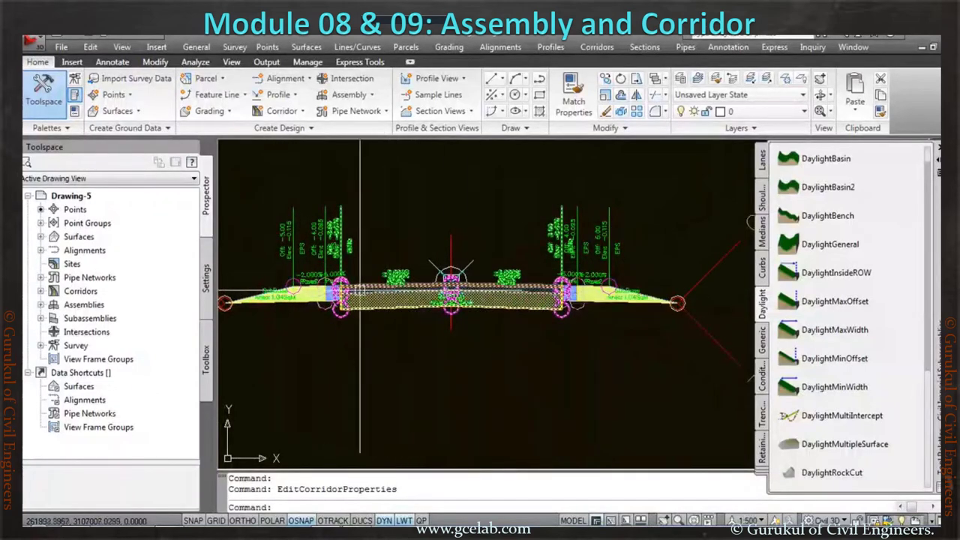
- Examine the two road assemblies, comparing the crowned-lane section with side slopes and the wider multi-lane section with a central barrier
scroll(495, 283, down, 5)
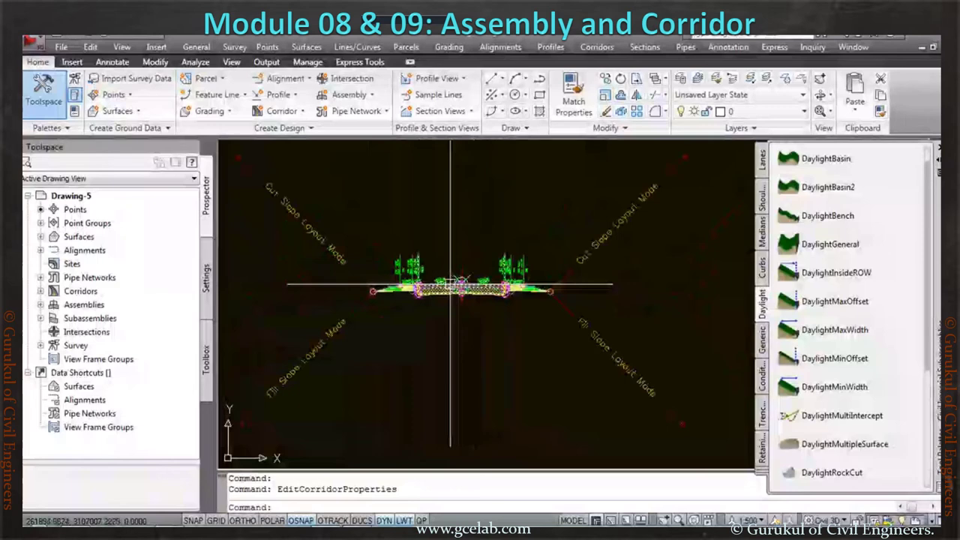
scroll(460, 279, up, 4)
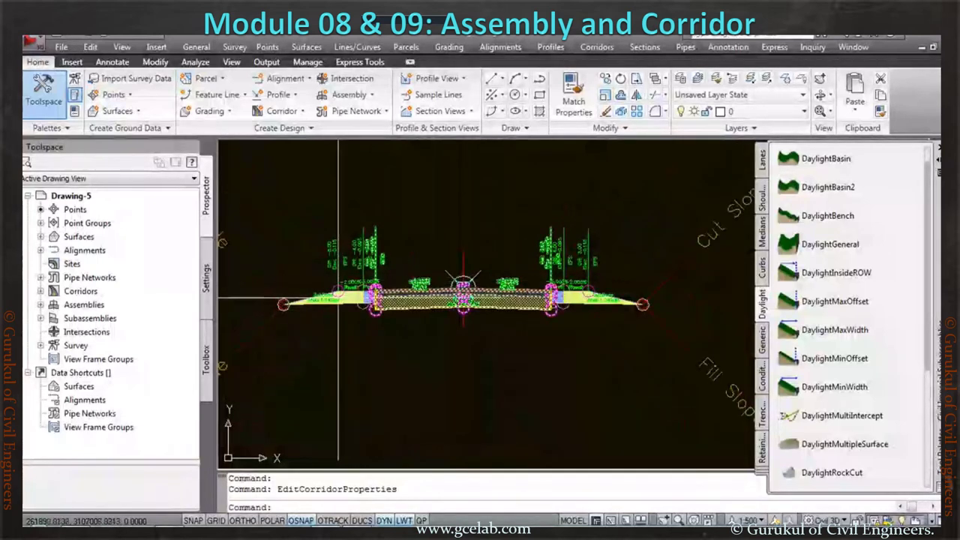
scroll(257, 272, down, 5)
scroll(322, 285, up, 4)
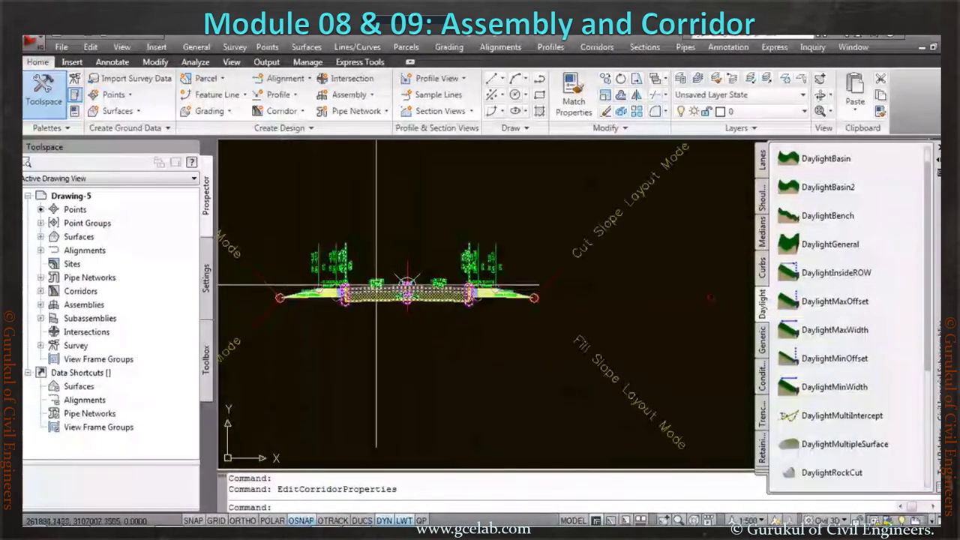
scroll(470, 293, down, 4)
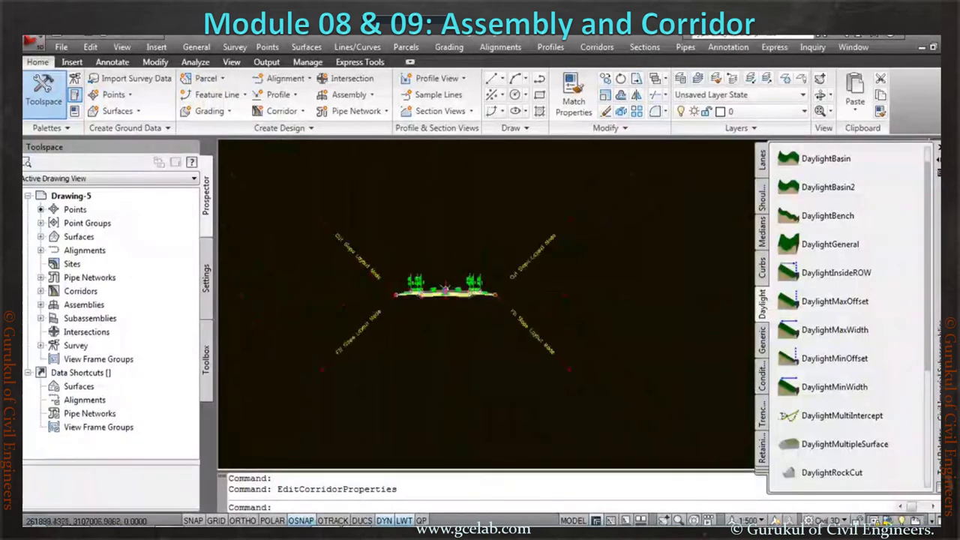
scroll(460, 380, down, 3)
scroll(506, 289, up, 5)
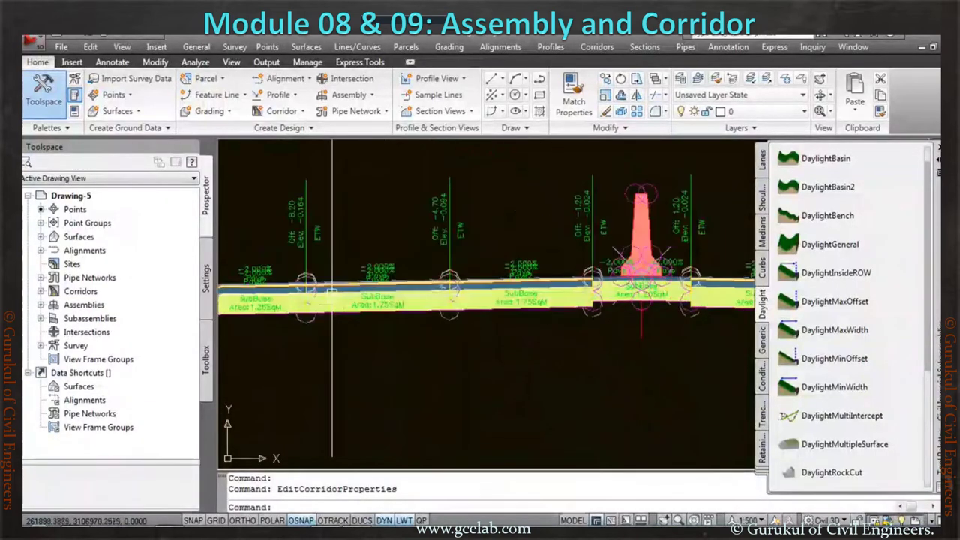
scroll(483, 292, down, 2)
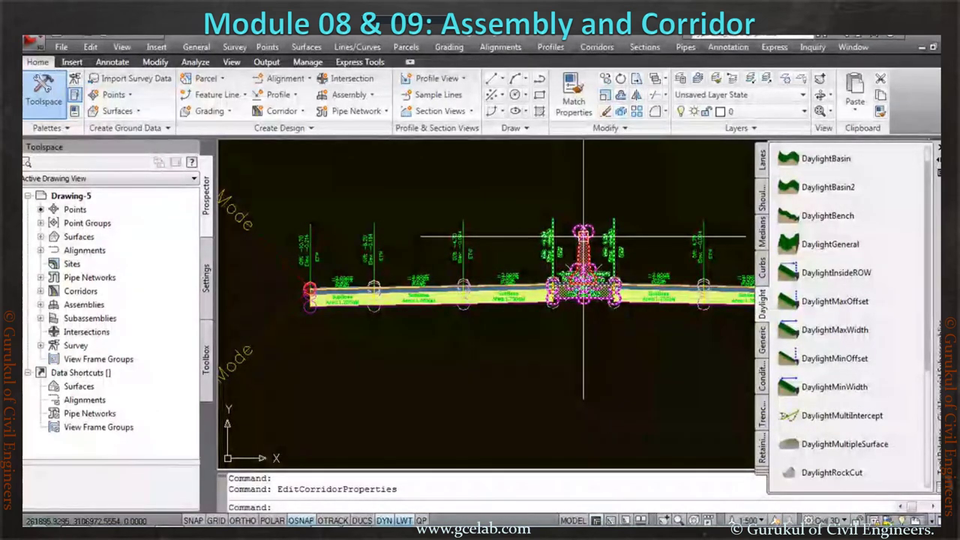
scroll(433, 272, down, 7)
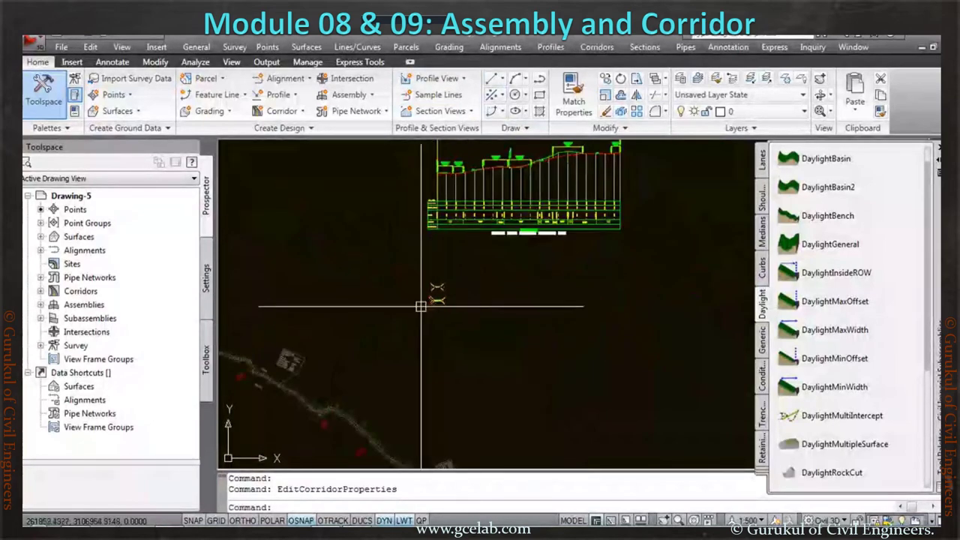
- Inspect the corridor in plan around the curve and at its starting station 0+000.00
middle_drag(357, 307, 741, 336)
scroll(475, 311, down, 1)
scroll(475, 311, up, 4)
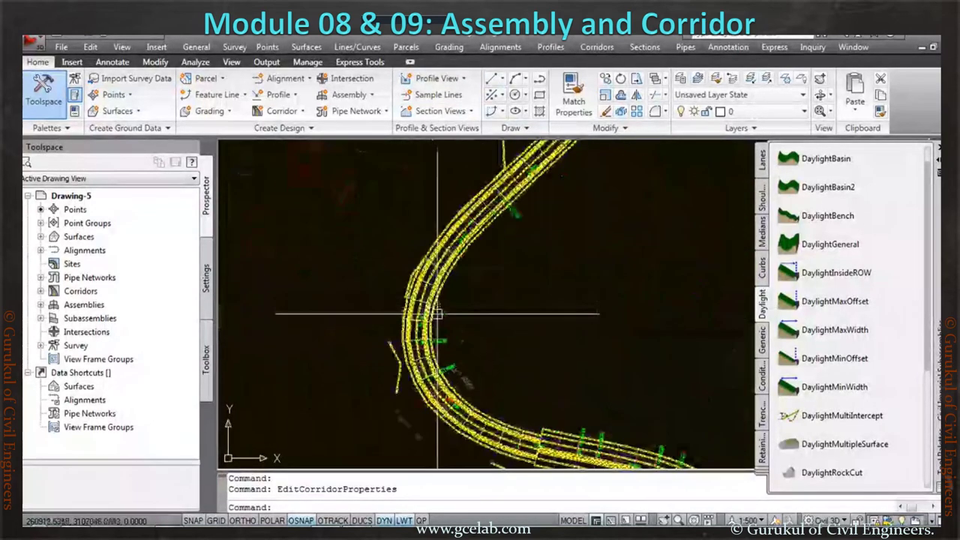
scroll(424, 292, up, 5)
scroll(443, 247, down, 8)
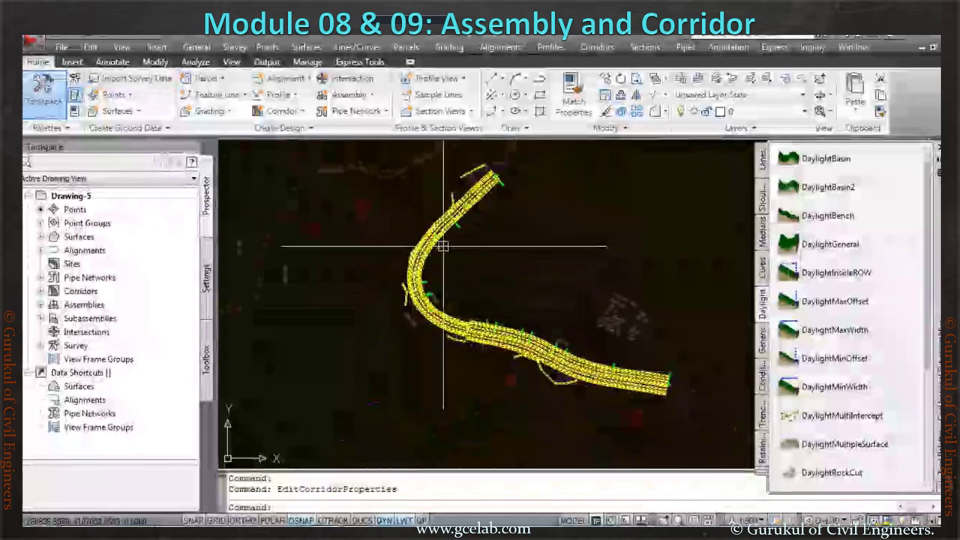
scroll(512, 154, up, 3)
scroll(484, 201, up, 4)
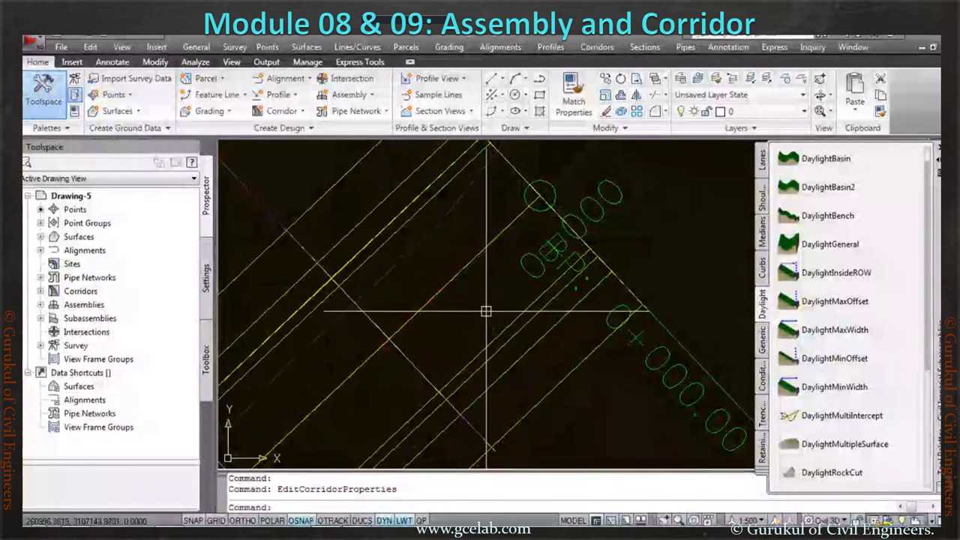
scroll(381, 270, down, 1)
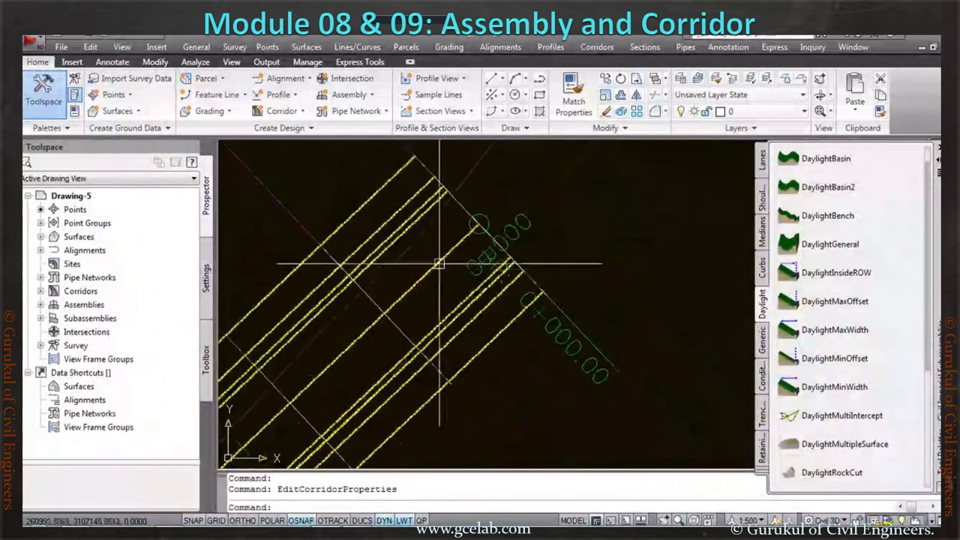
scroll(528, 255, down, 2)
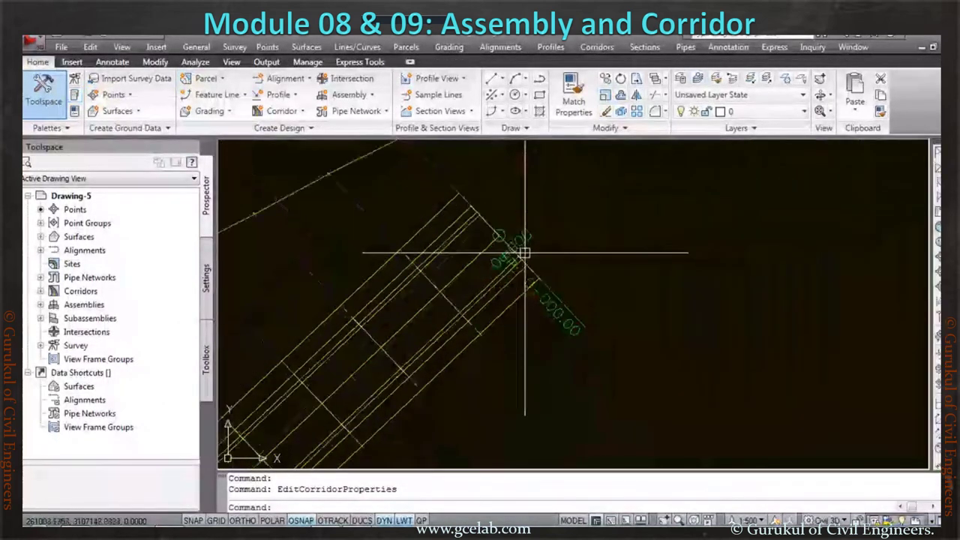
scroll(483, 252, down, 5)
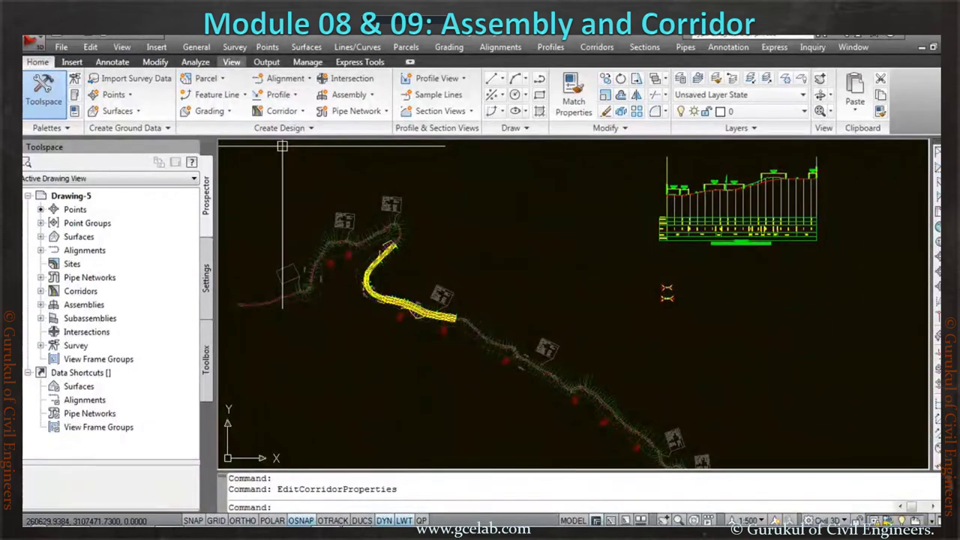
- Split the model space into two vertical viewports
click(231, 61)
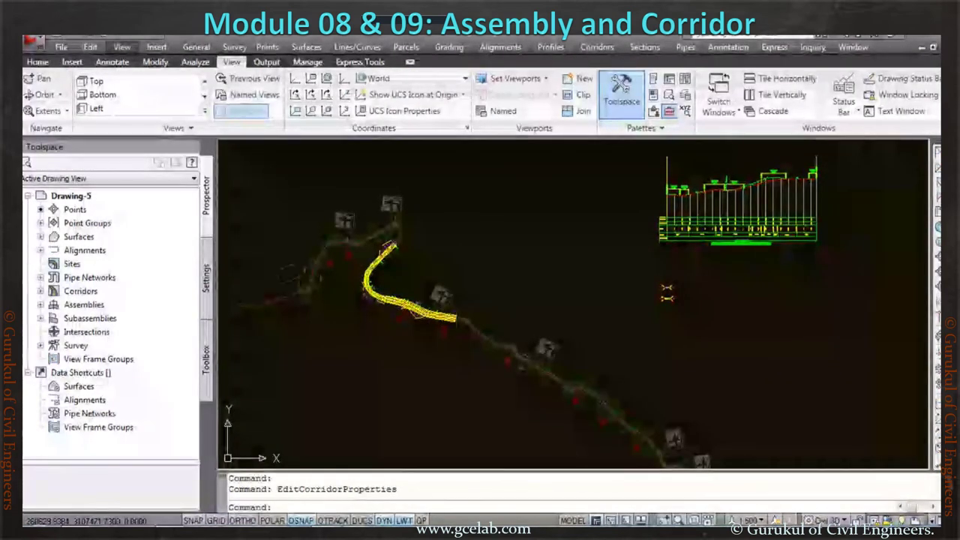
click(121, 46)
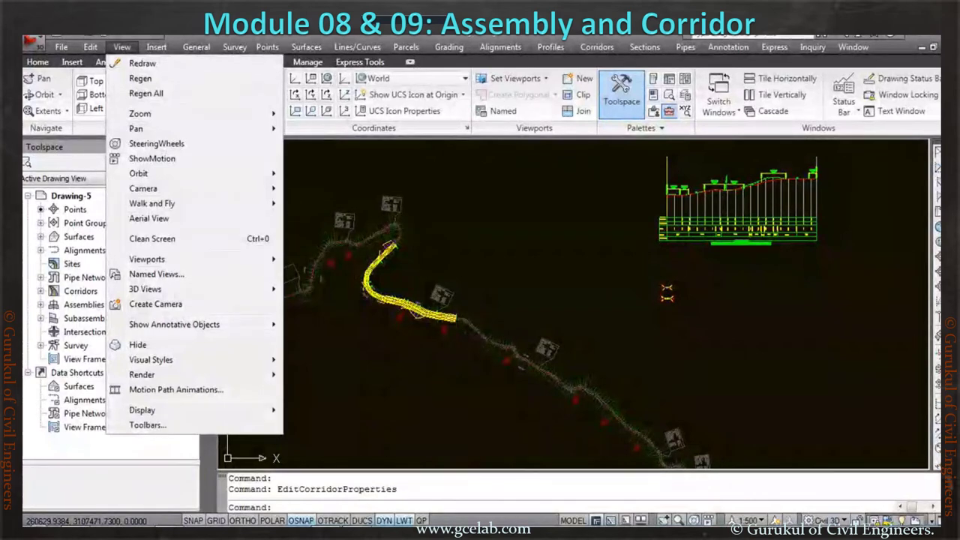
mouse_move(156, 47)
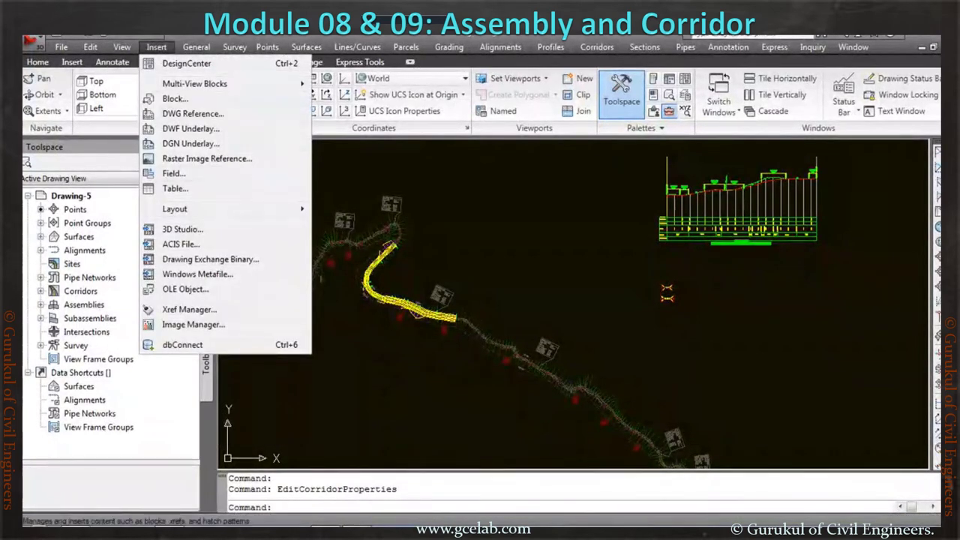
mouse_move(122, 47)
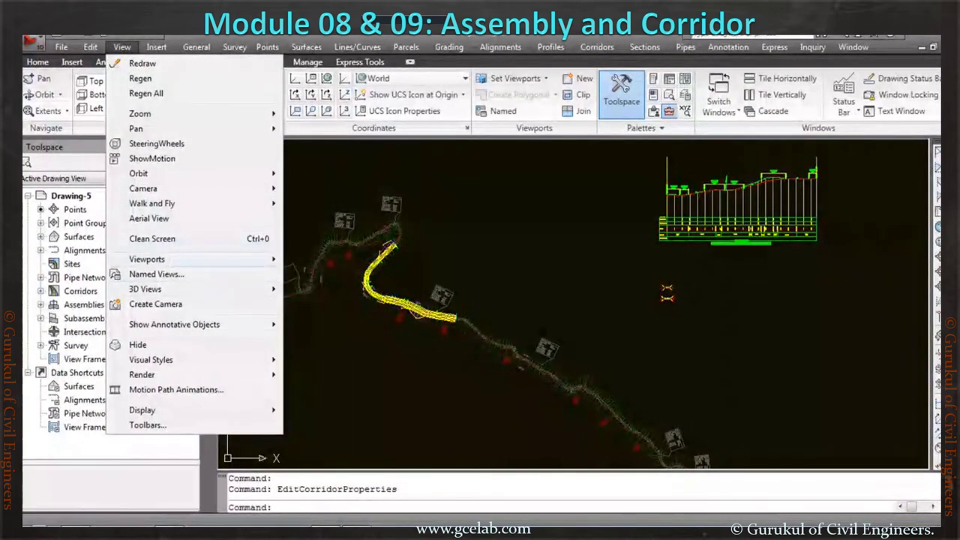
mouse_move(195, 259)
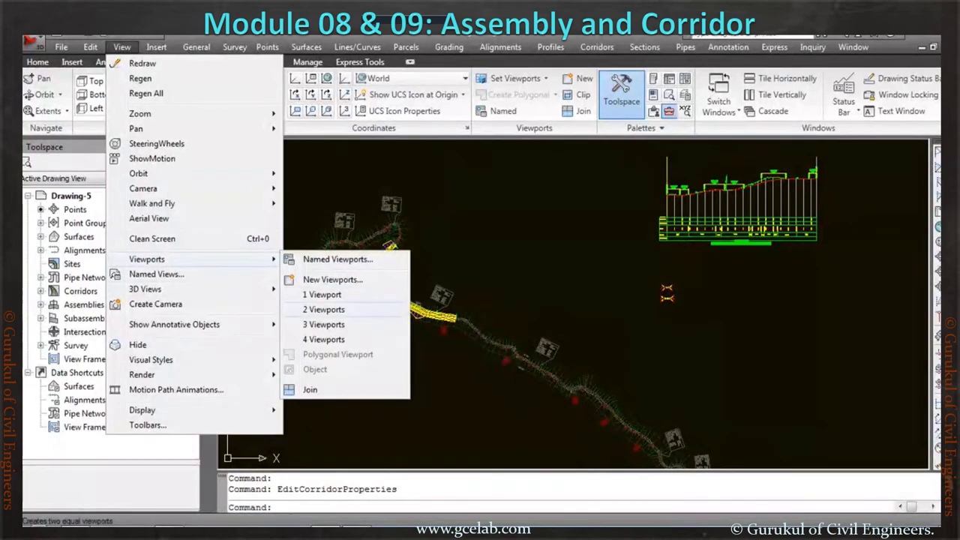
click(344, 309)
click(384, 357)
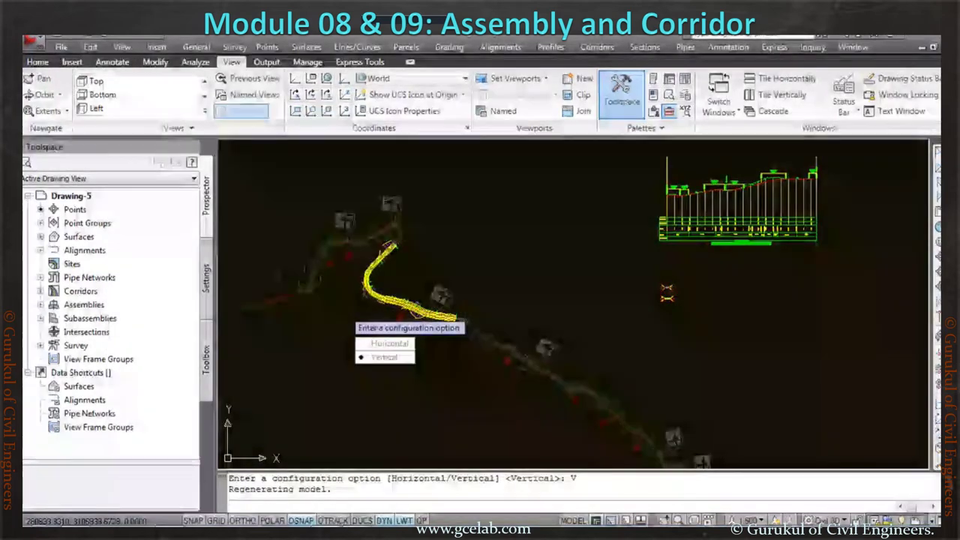
- Compare the crowned-lane assembly in one viewport with the start of the corridor in the other
scroll(743, 353, up, 6)
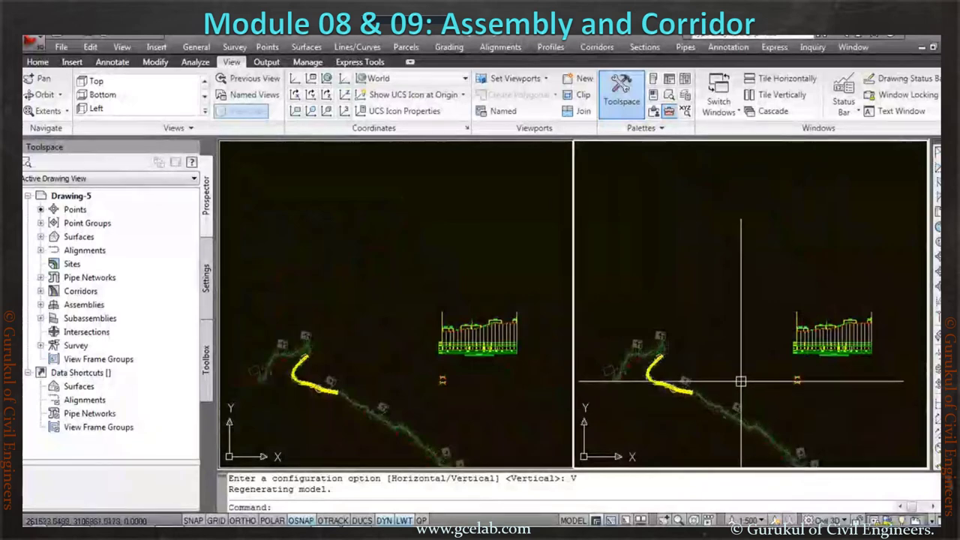
scroll(640, 245, up, 5)
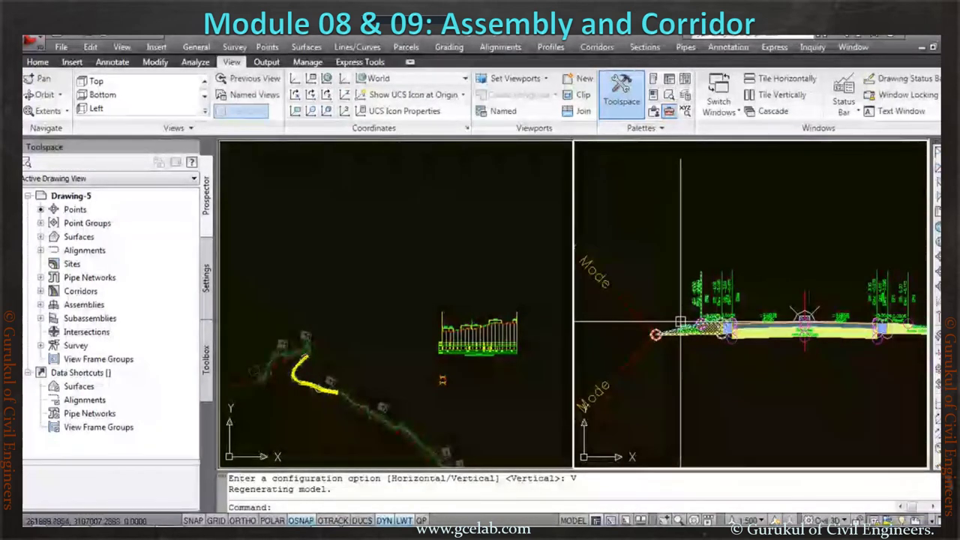
scroll(673, 322, down, 3)
click(315, 240)
scroll(300, 378, up, 3)
scroll(300, 378, up, 5)
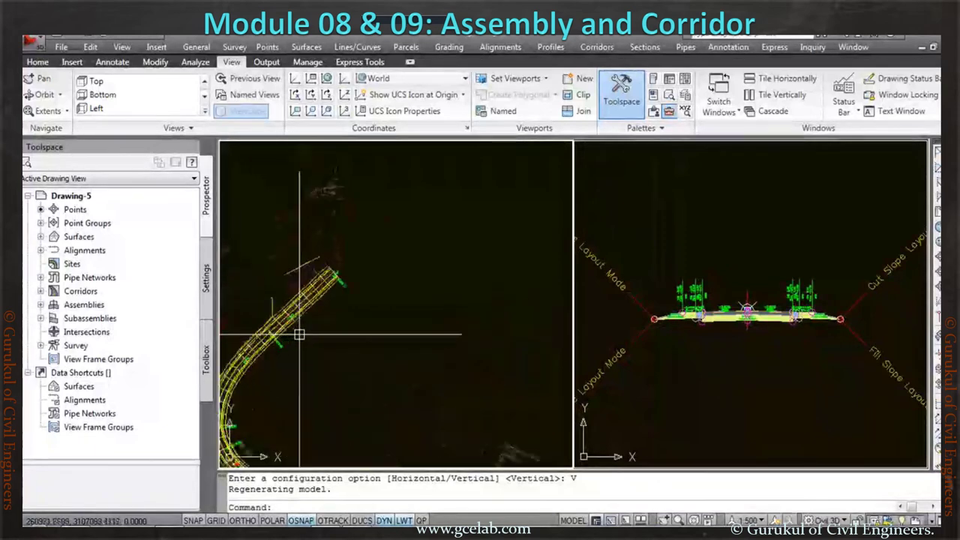
scroll(429, 233, down, 2)
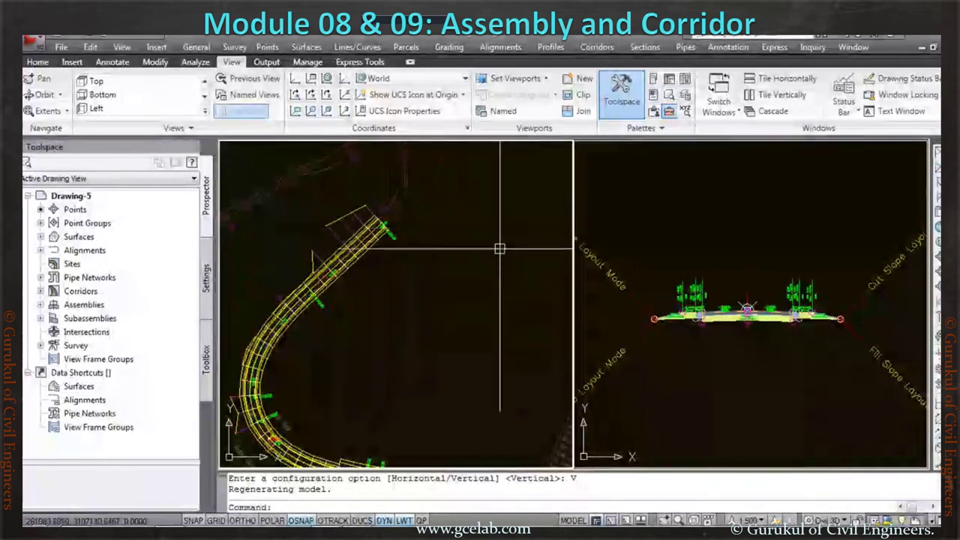
scroll(408, 282, up, 5)
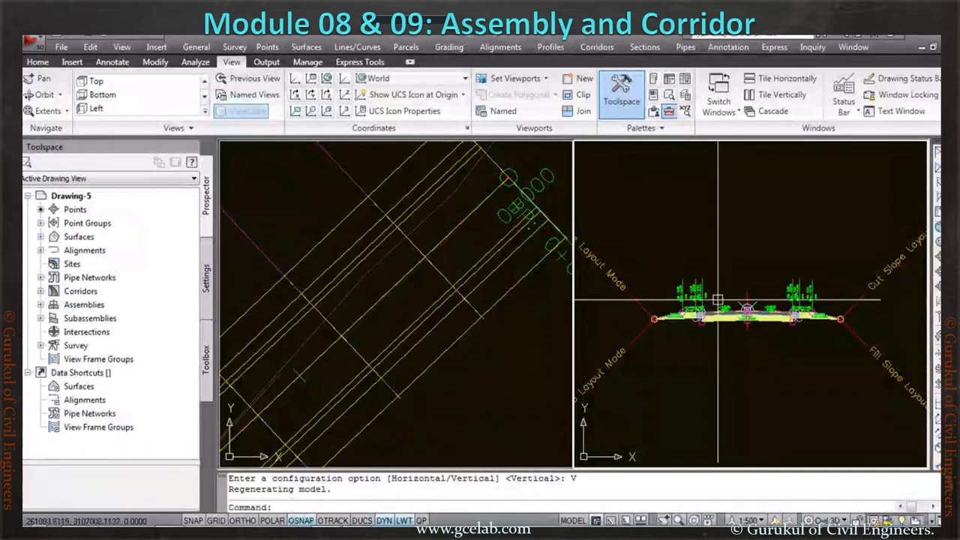
scroll(657, 315, up, 6)
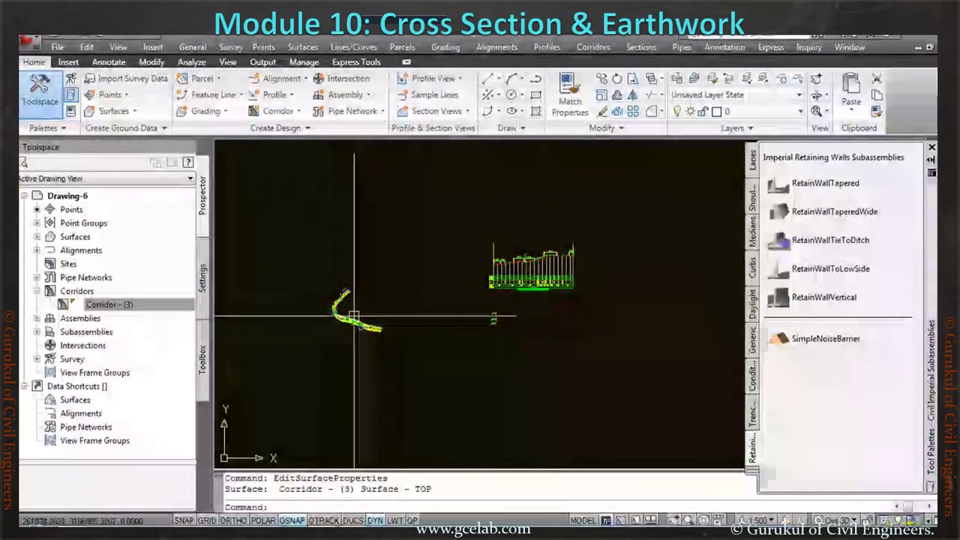
- Create multiple section views for the corridor, placing their origin below the profile view and assemblies
scroll(338, 309, up, 3)
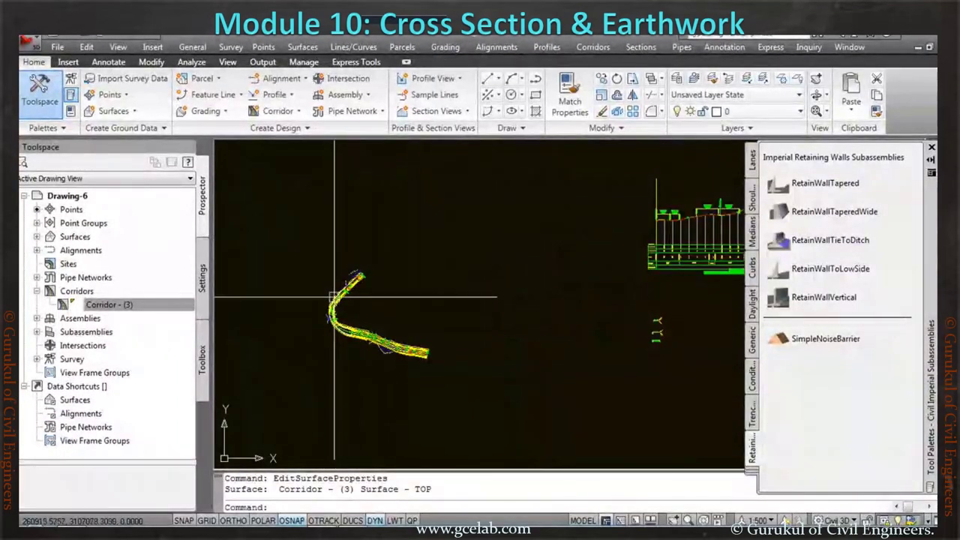
scroll(332, 278, up, 5)
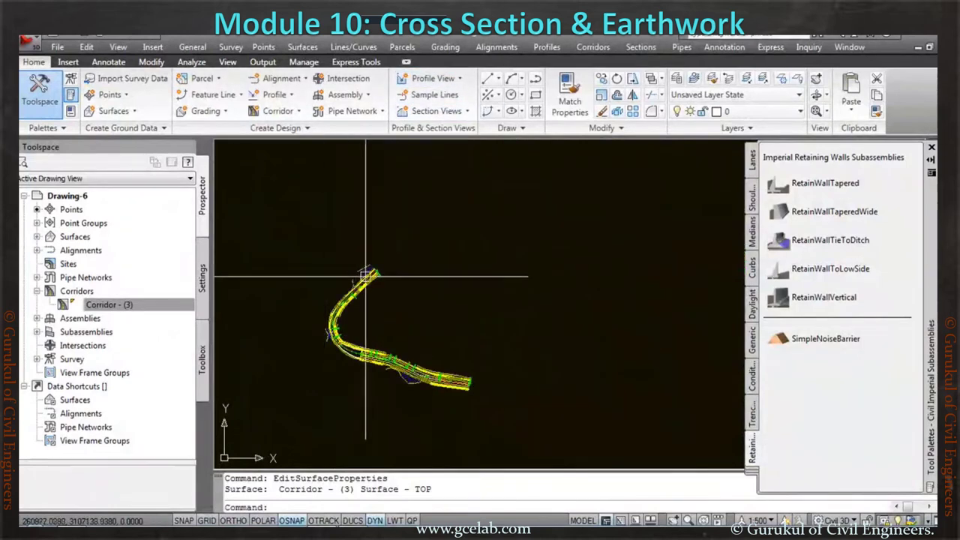
scroll(350, 349, down, 3)
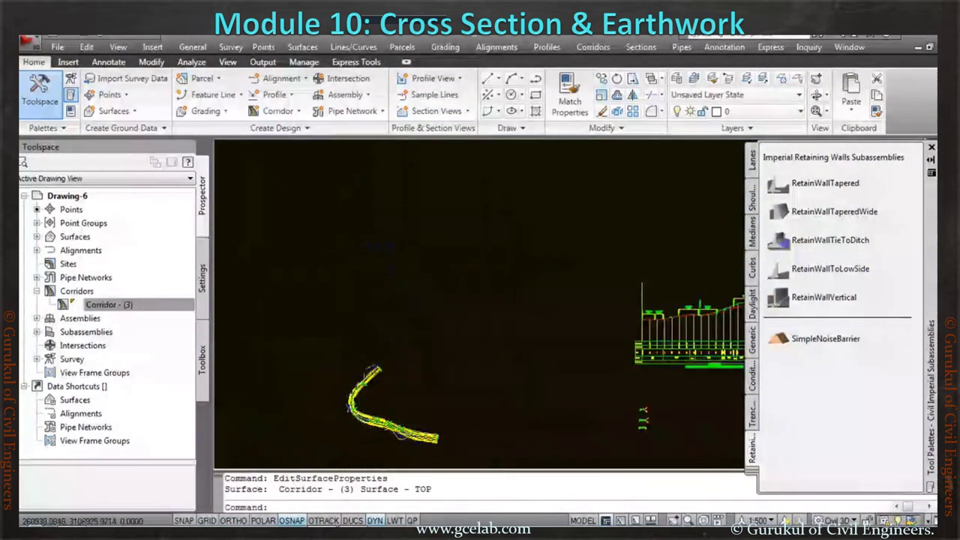
scroll(332, 343, up, 1)
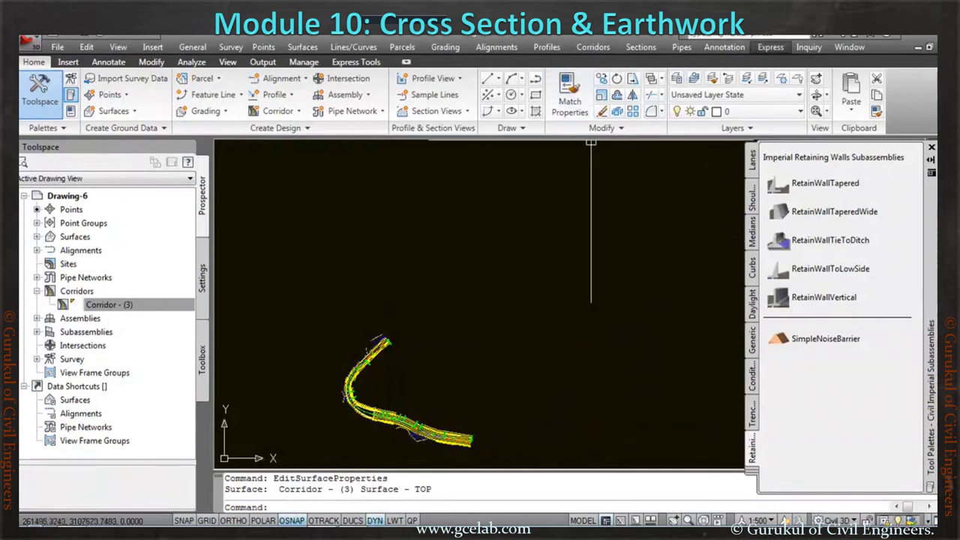
click(641, 46)
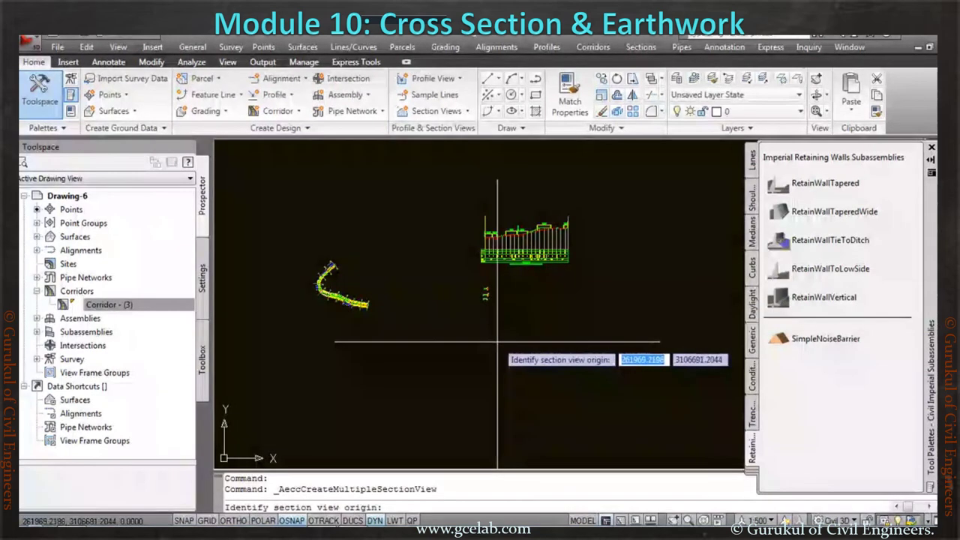
click(503, 338)
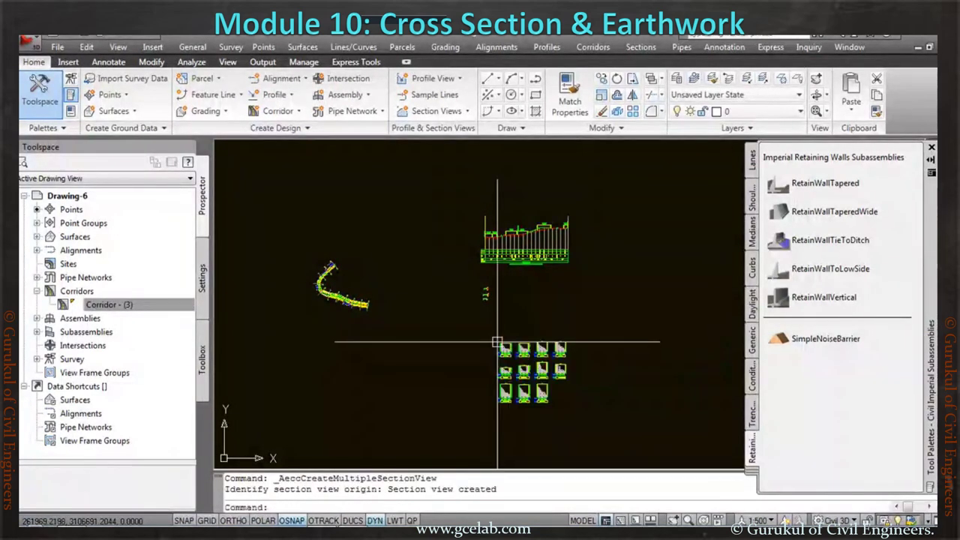
- Examine the created section views, including the retaining wall, road surface, daylight slope and the data bands beneath each section
scroll(506, 315, up, 5)
scroll(507, 304, up, 7)
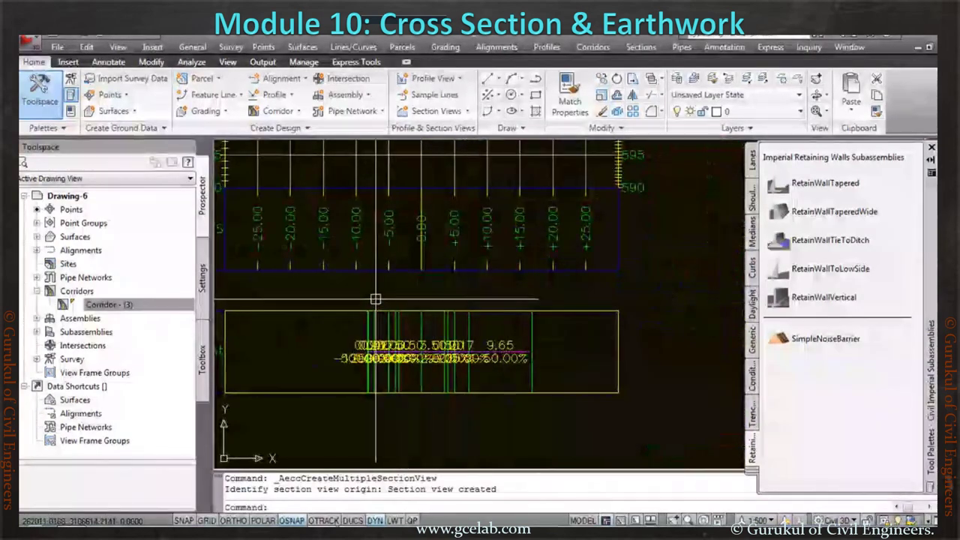
scroll(375, 300, down, 4)
scroll(363, 185, up, 3)
scroll(367, 210, up, 3)
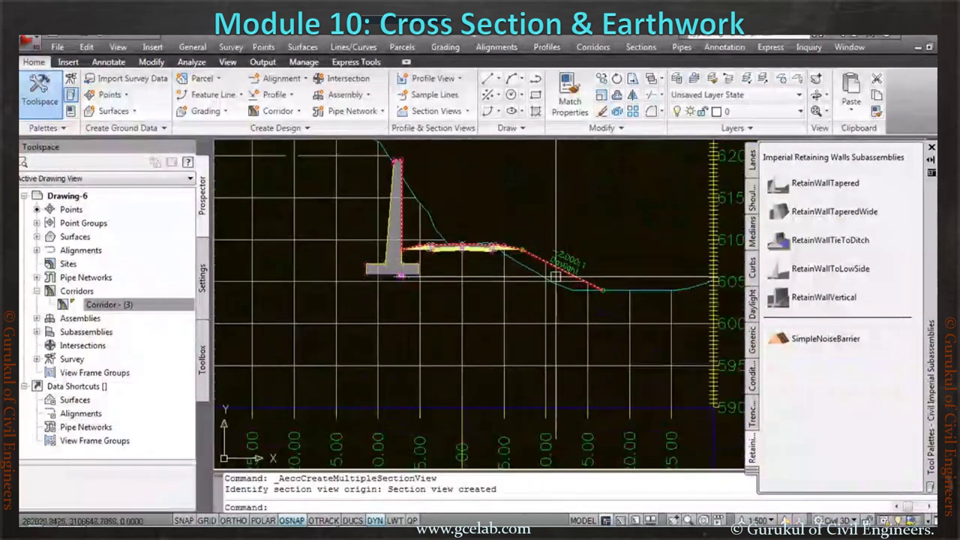
scroll(556, 277, down, 5)
scroll(555, 273, up, 5)
scroll(525, 270, down, 8)
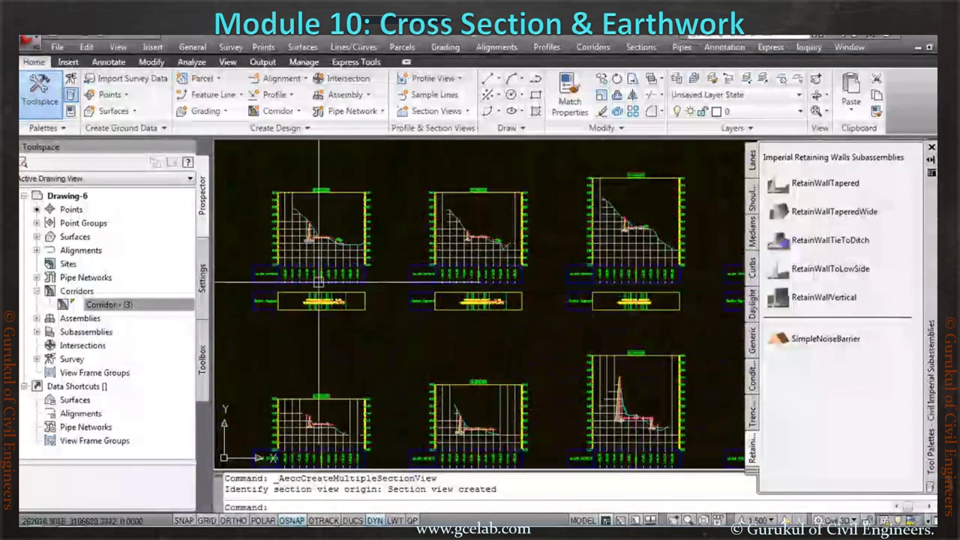
scroll(634, 225, up, 10)
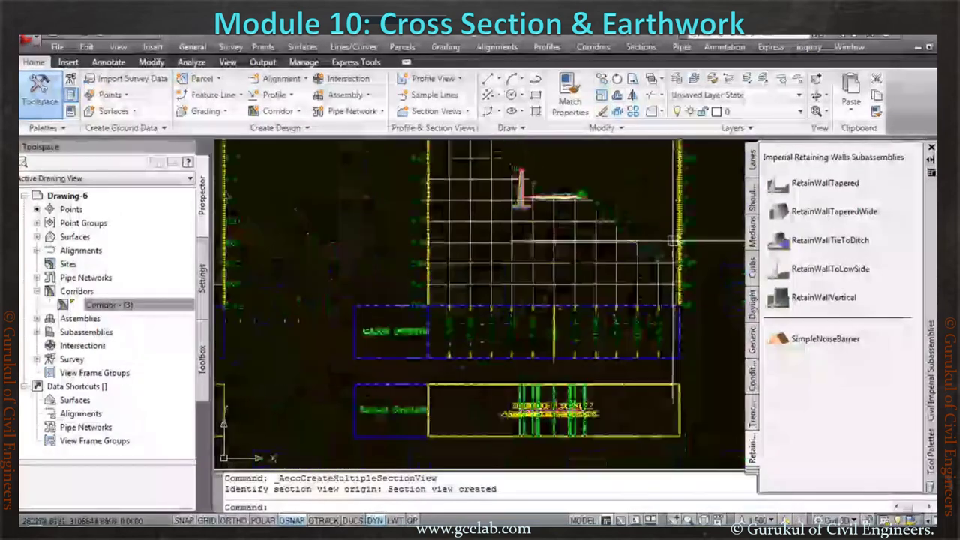
- Compare several section views, checking how the road layers, daylight slope and retaining walls meet the ground line
scroll(543, 201, up, 4)
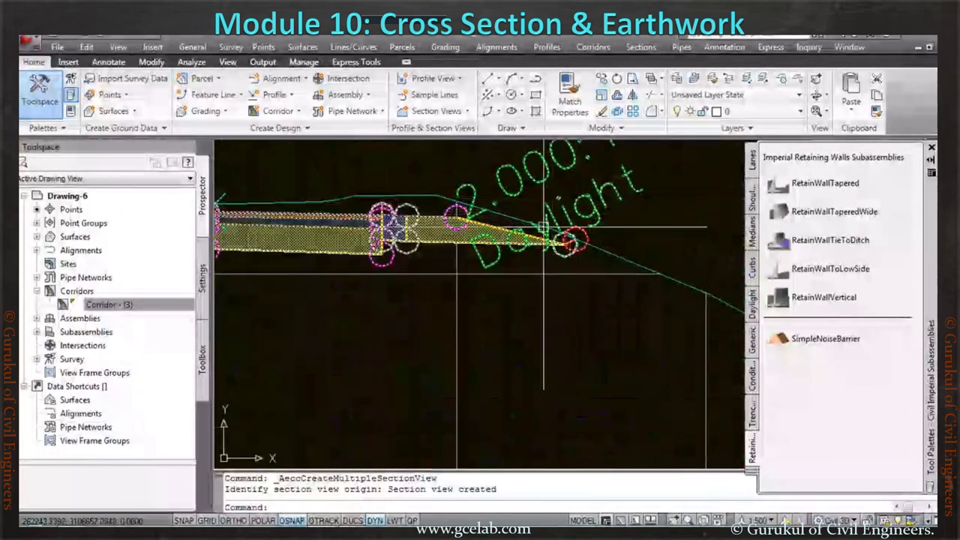
scroll(578, 245, up, 2)
scroll(555, 244, down, 4)
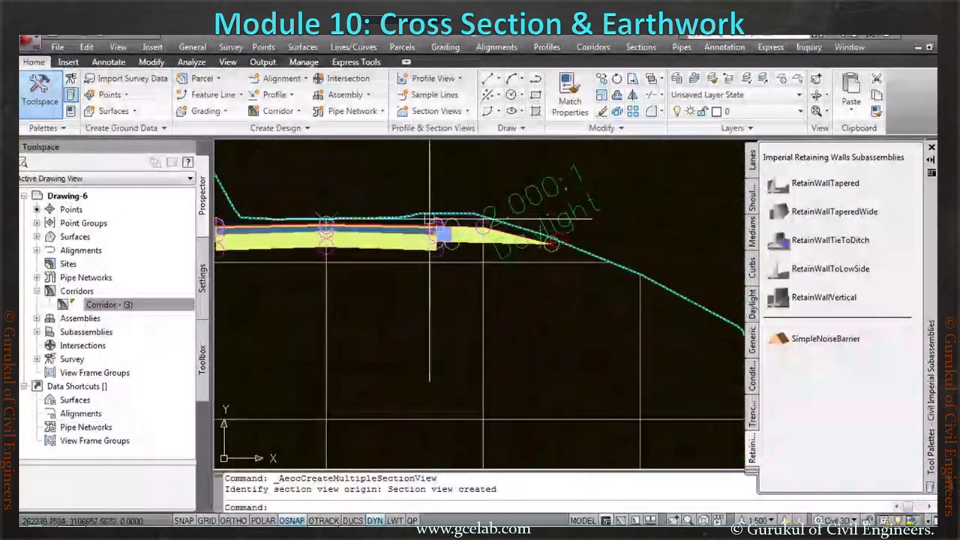
scroll(429, 219, down, 10)
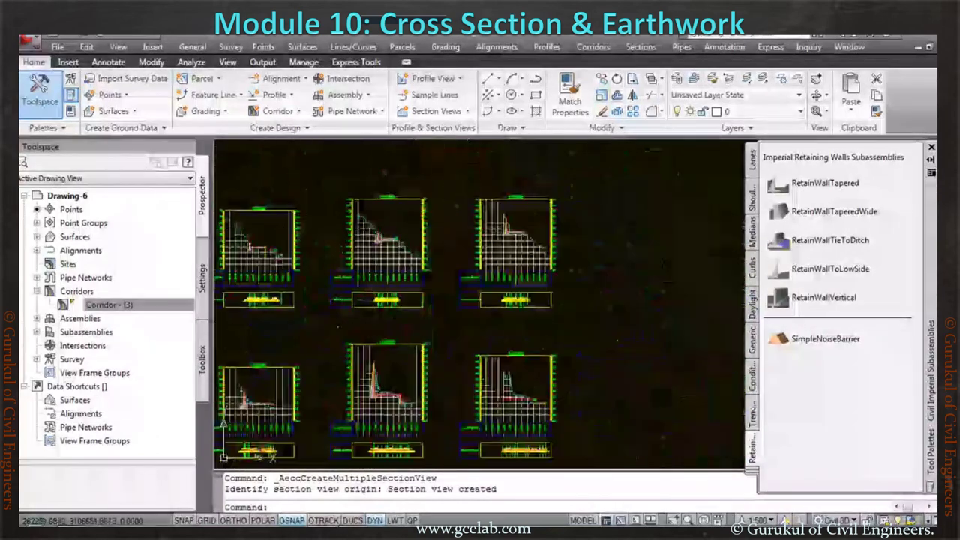
scroll(518, 225, up, 10)
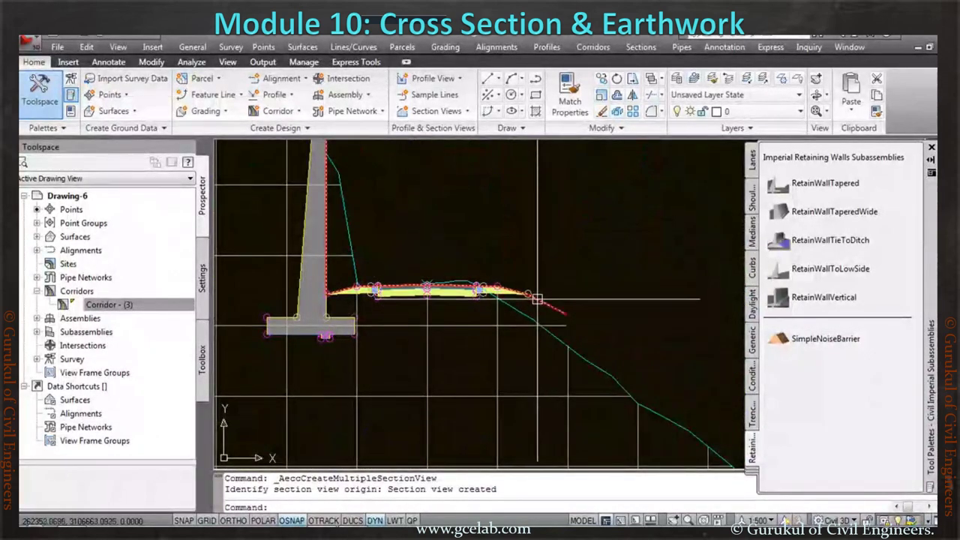
scroll(537, 298, down, 6)
scroll(428, 345, up, 6)
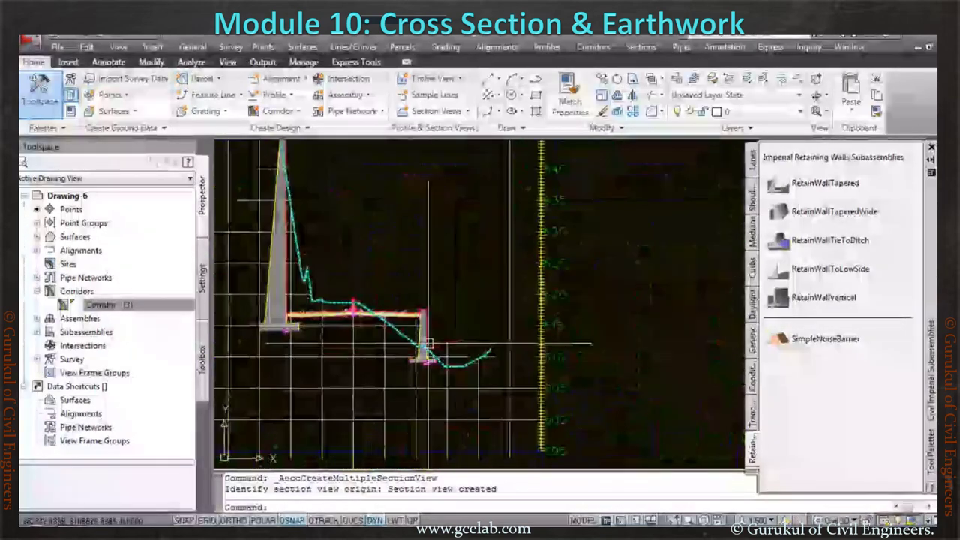
- Inspect the section with retaining walls on both sides and select its ground surface line beyond the shorter wall
scroll(428, 319, up, 2)
scroll(429, 320, down, 2)
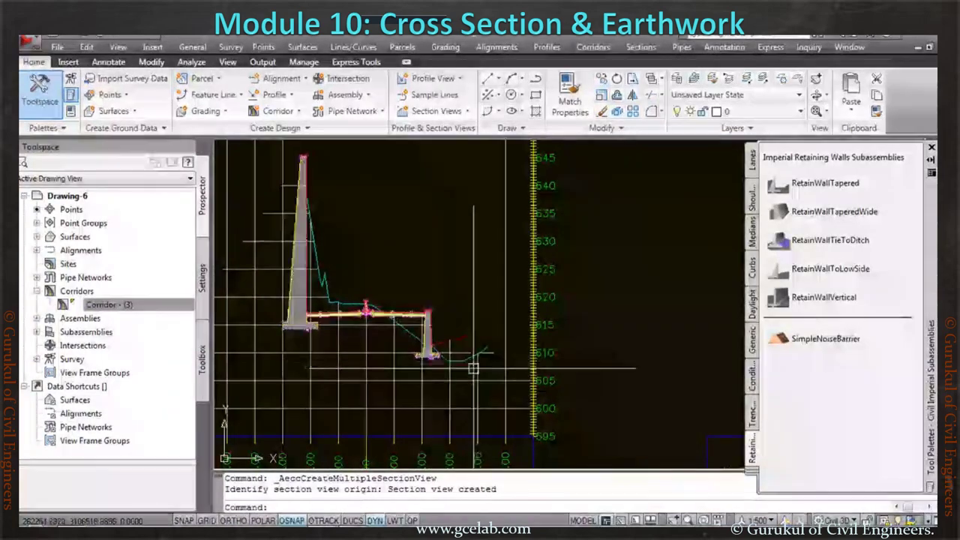
scroll(484, 350, up, 4)
click(488, 345)
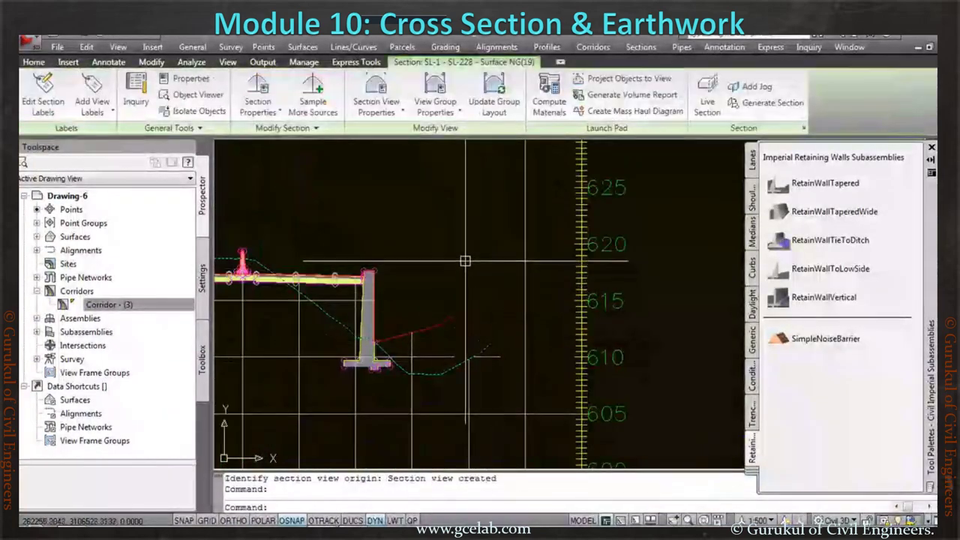